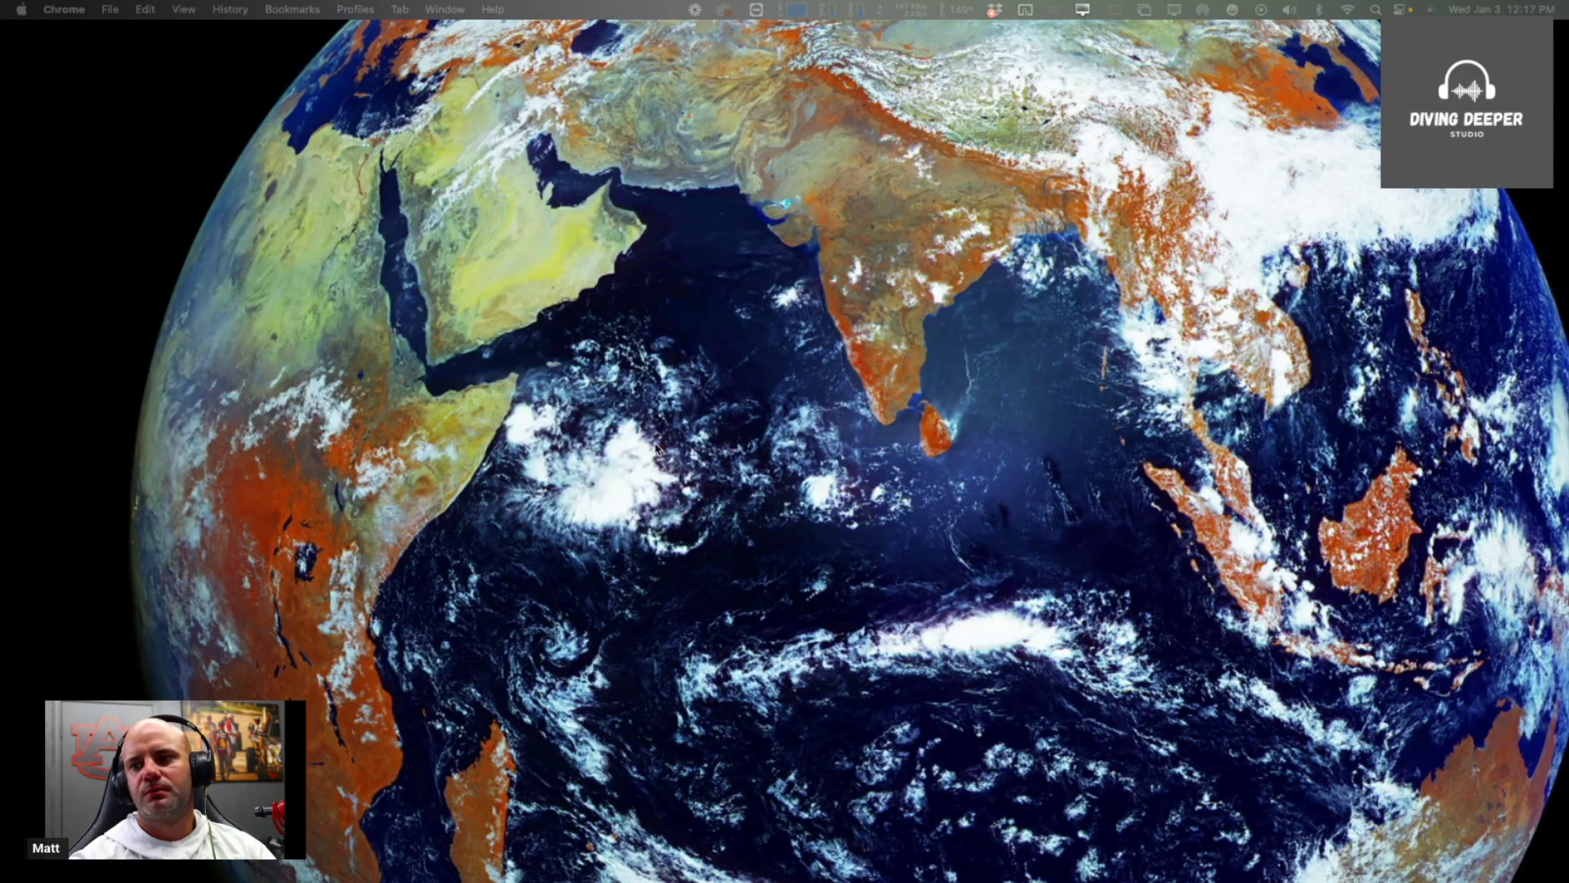
Step: Open Google Earth Pro and dismiss the start-up tips
mouse_move(771, 875)
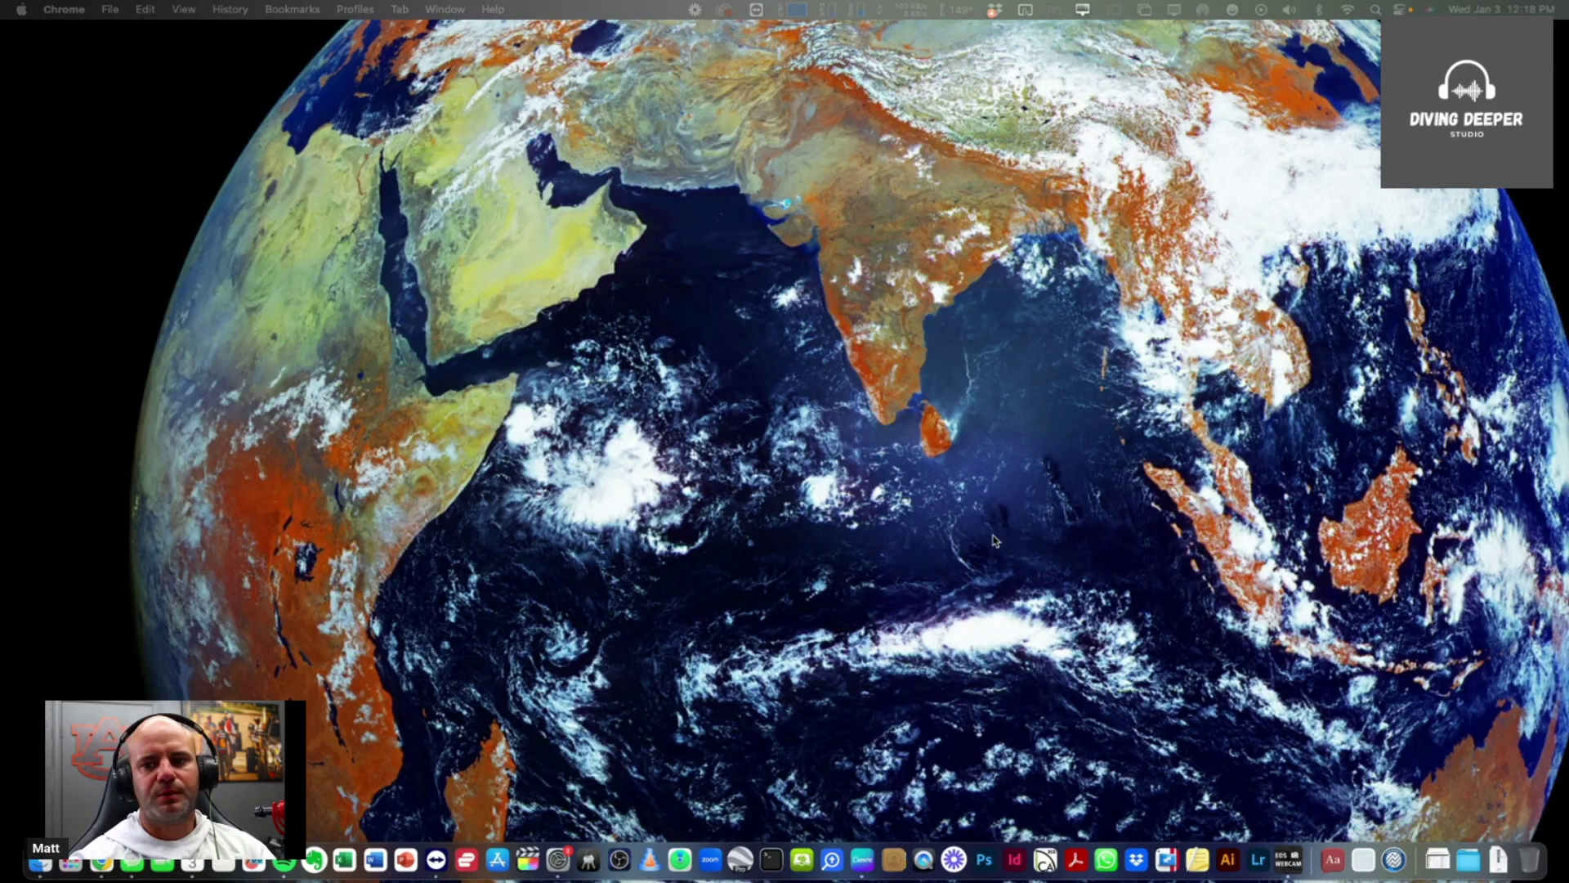
left_click(746, 867)
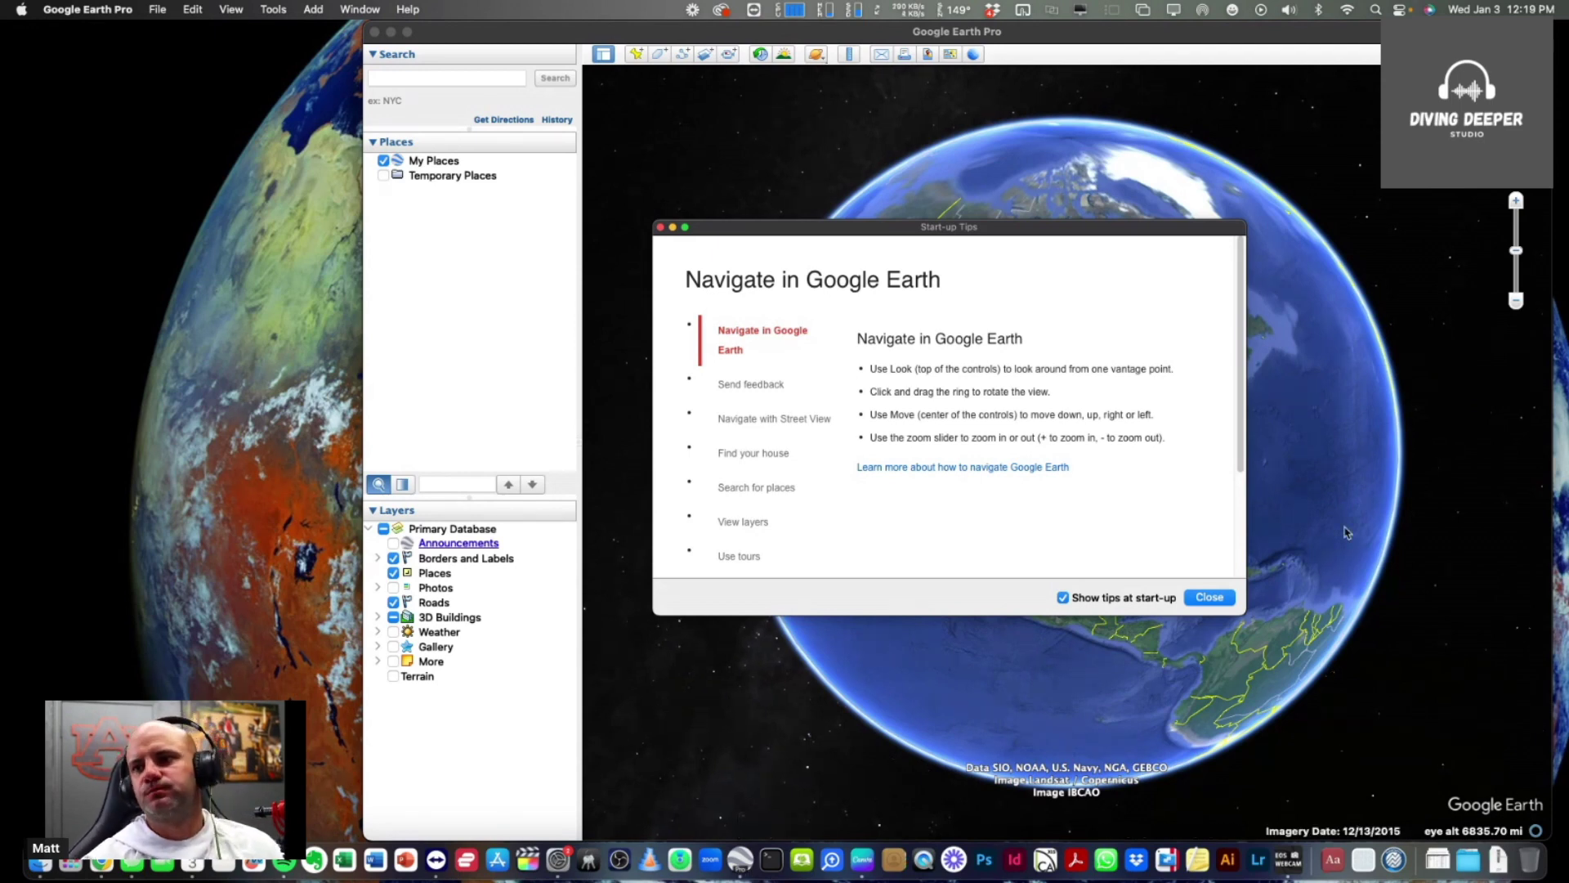
left_click(1210, 597)
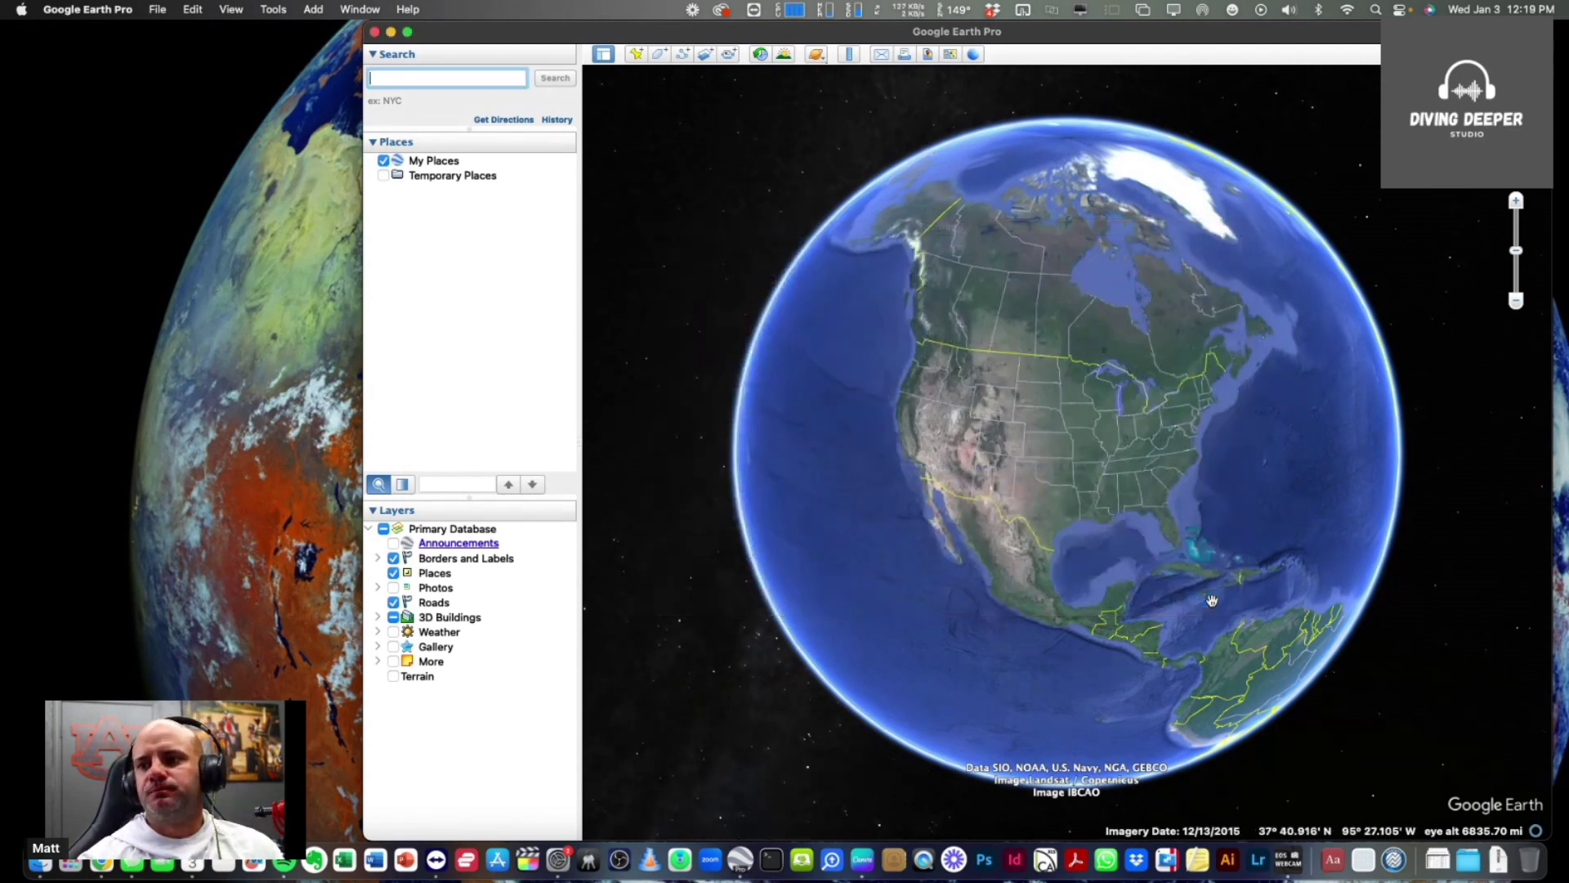
Step: Zoom from the whole globe into Lake Guntersville in northern Alabama, just north of the town of Guntersville
scroll(1120, 447, "up", 2)
scroll(1120, 446, "up", 5)
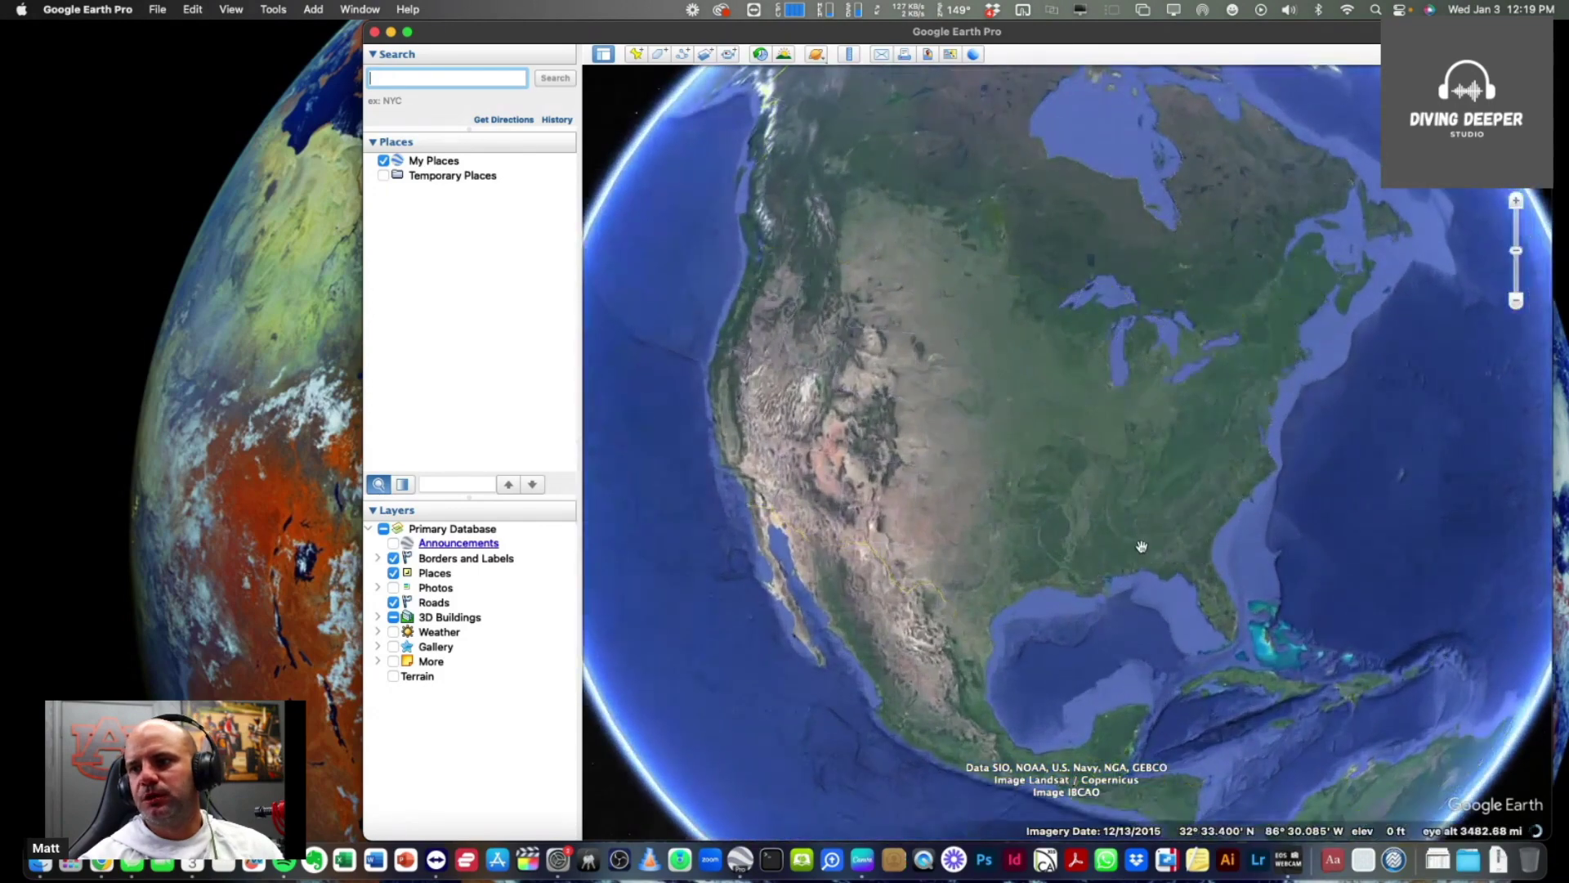
scroll(1161, 434, "up", 5)
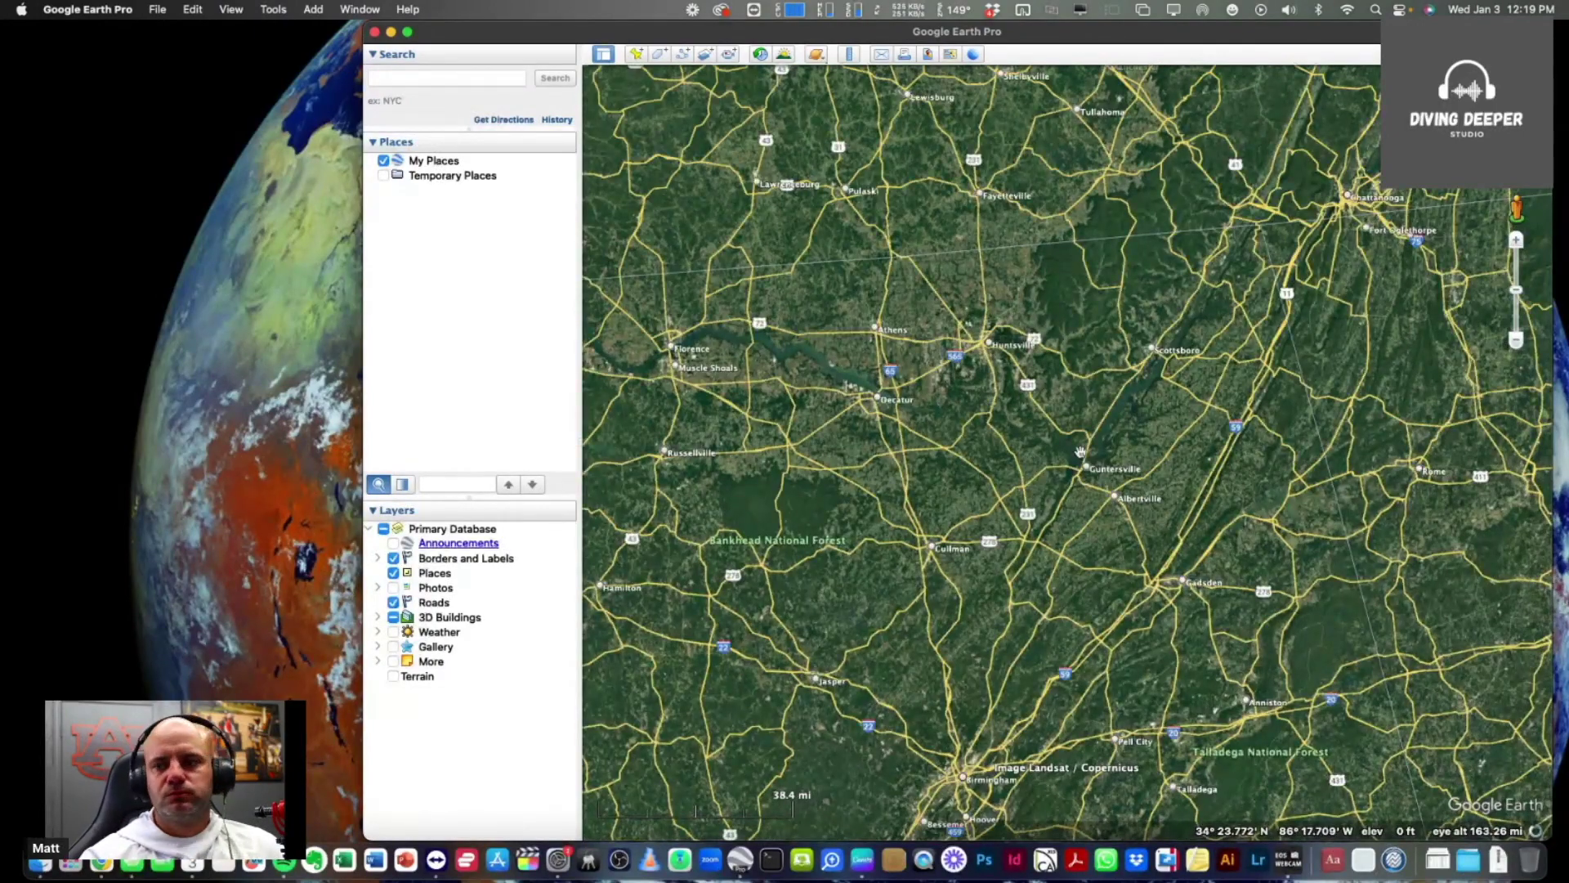
scroll(1037, 478, "up", 3)
scroll(1038, 488, "up", 4)
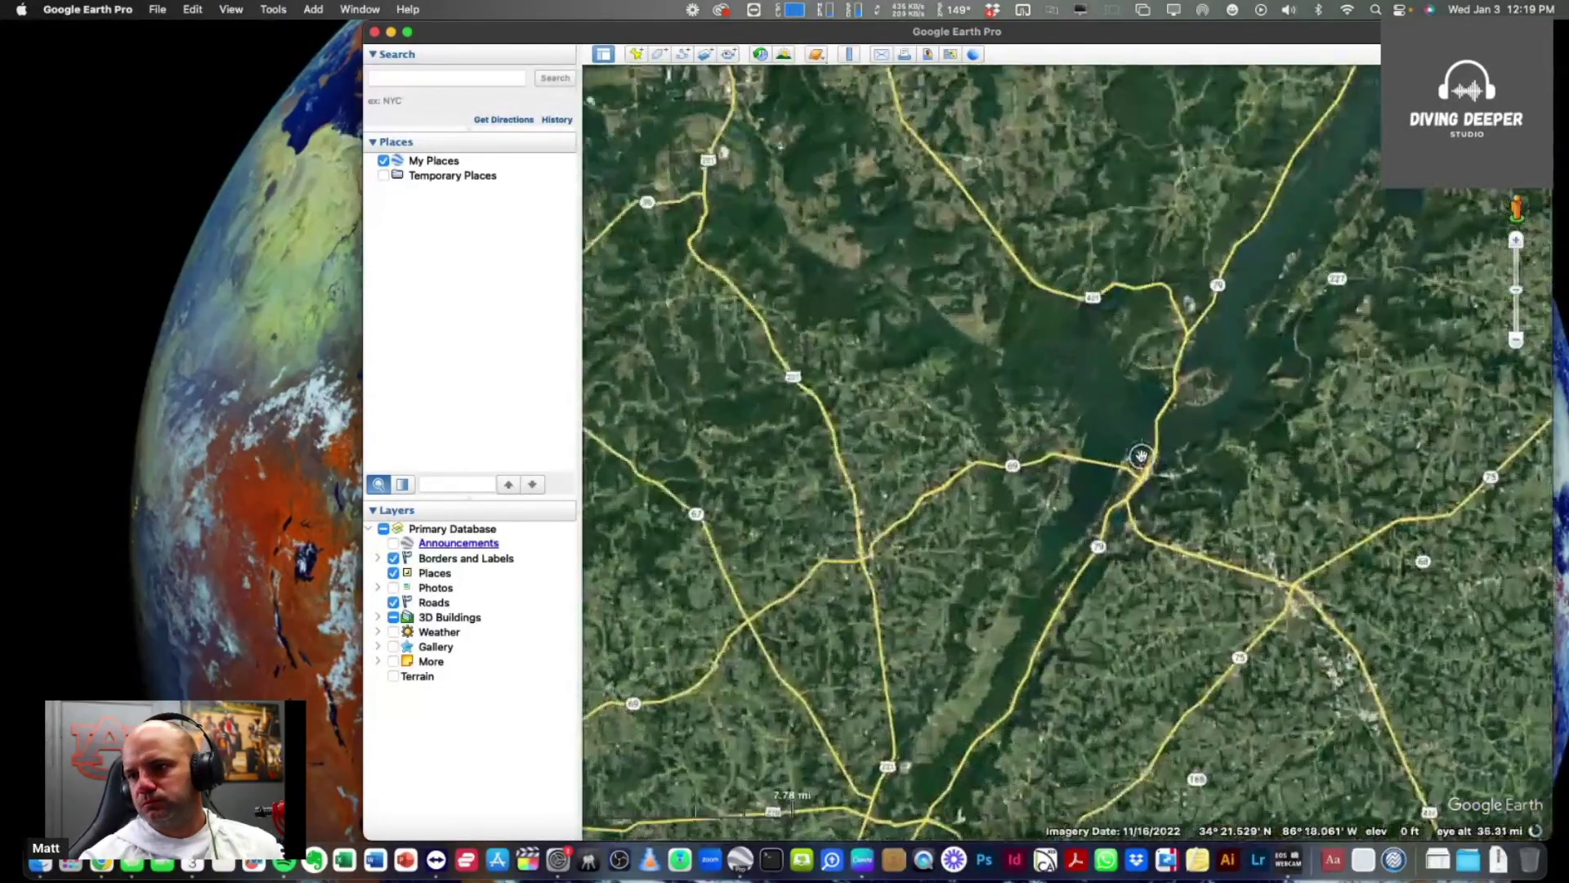
scroll(1105, 431, "up", 4)
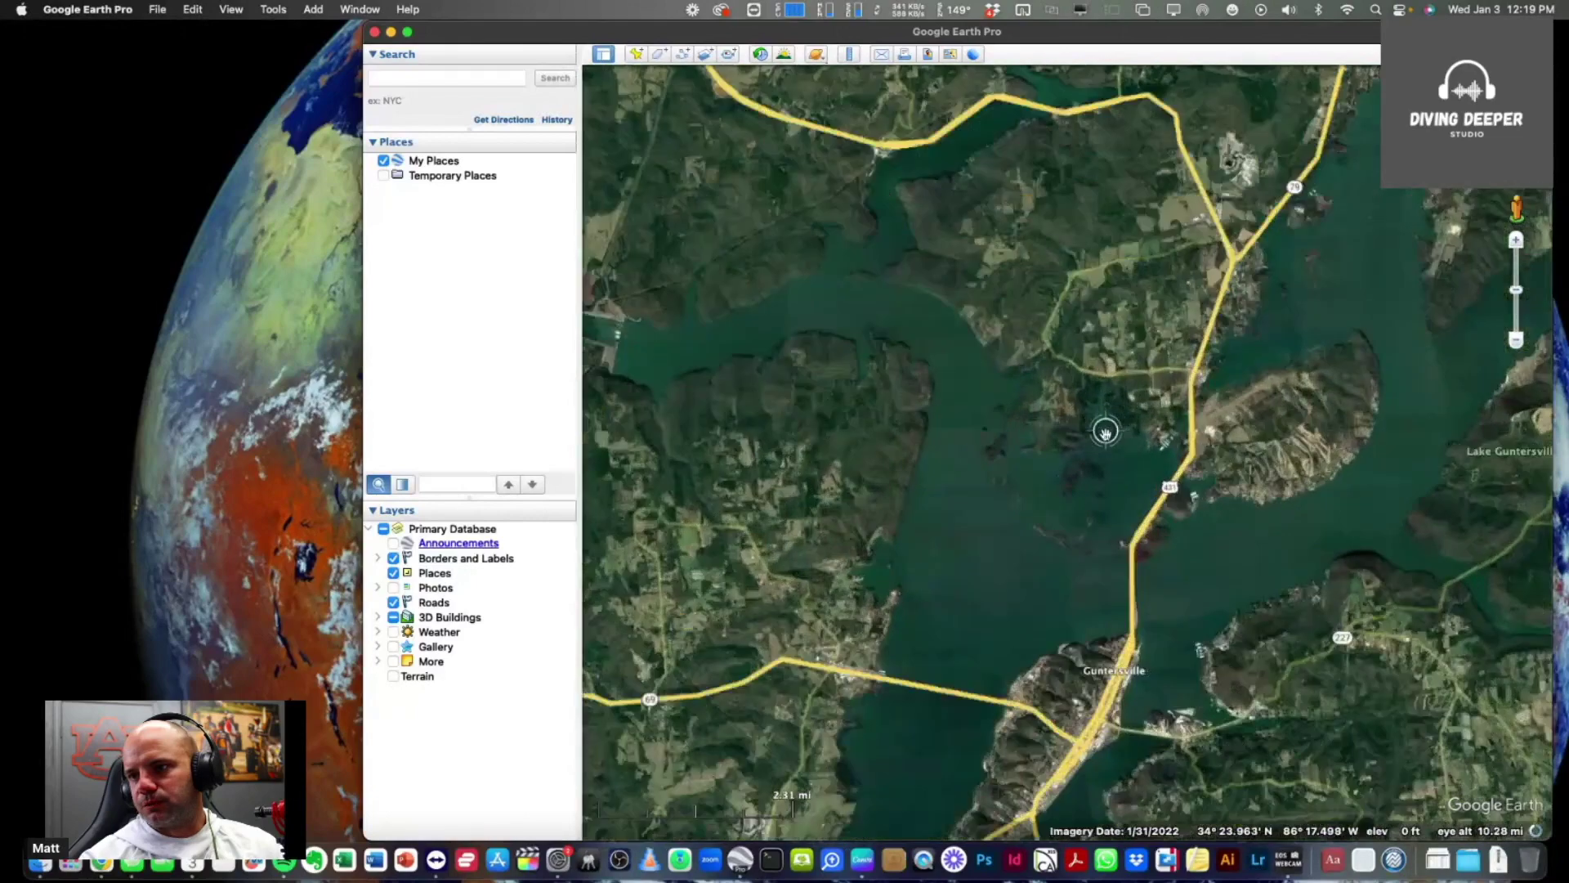
scroll(1126, 401, "up", 3)
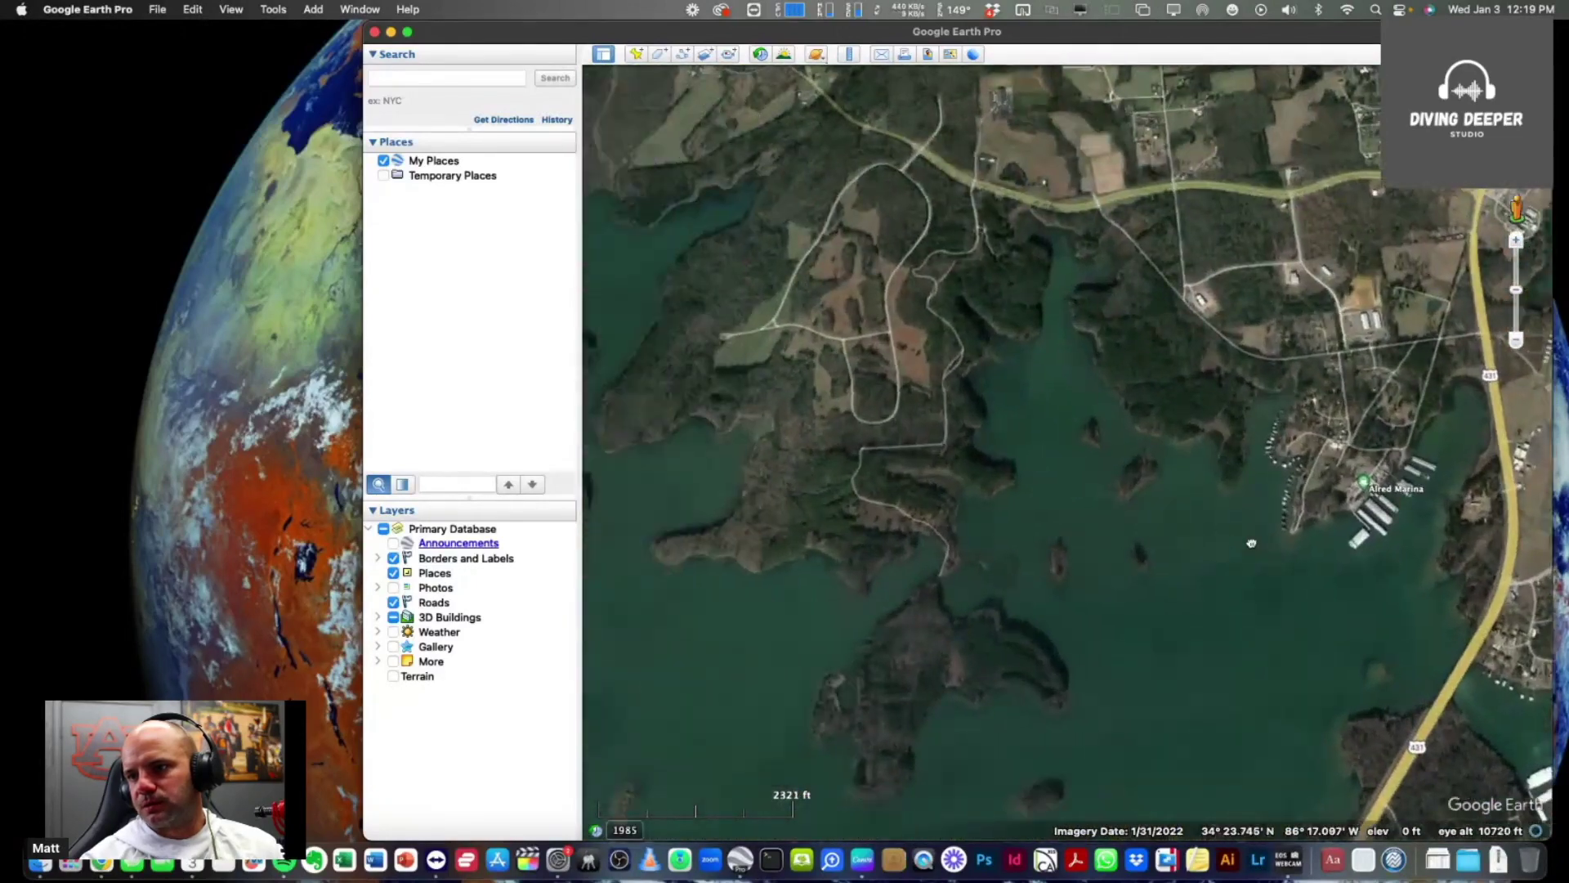
Step: Locate the narrow creek arm south of Conners Island Pkwy and view its mouth up close
left_click_drag(1251, 543, 1455, 537)
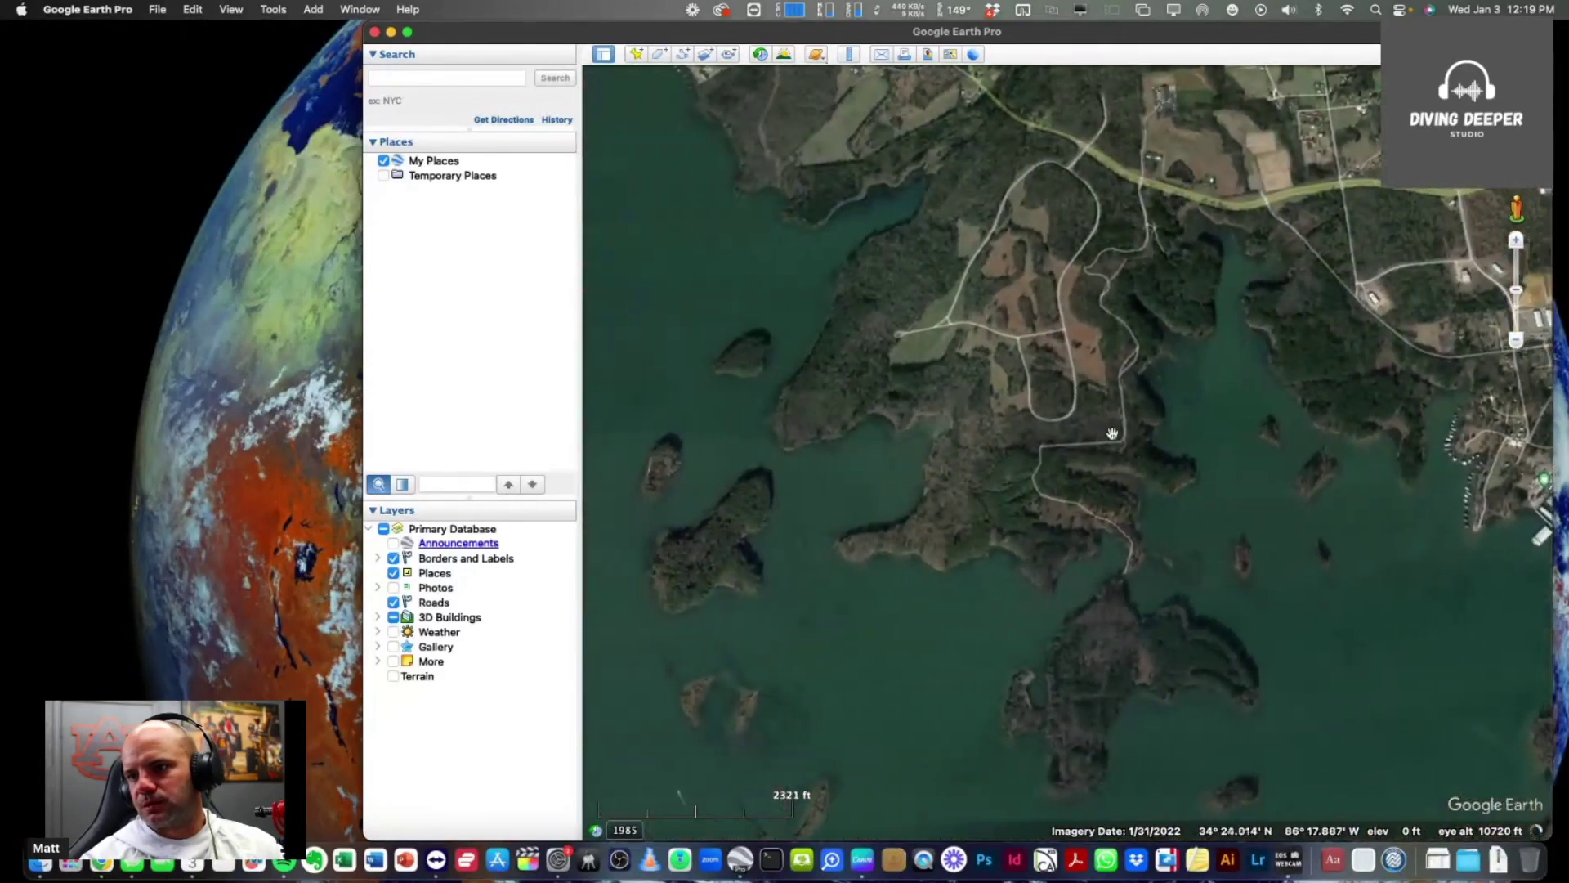
left_click_drag(1111, 434, 942, 452)
scroll(1026, 460, "up", 4)
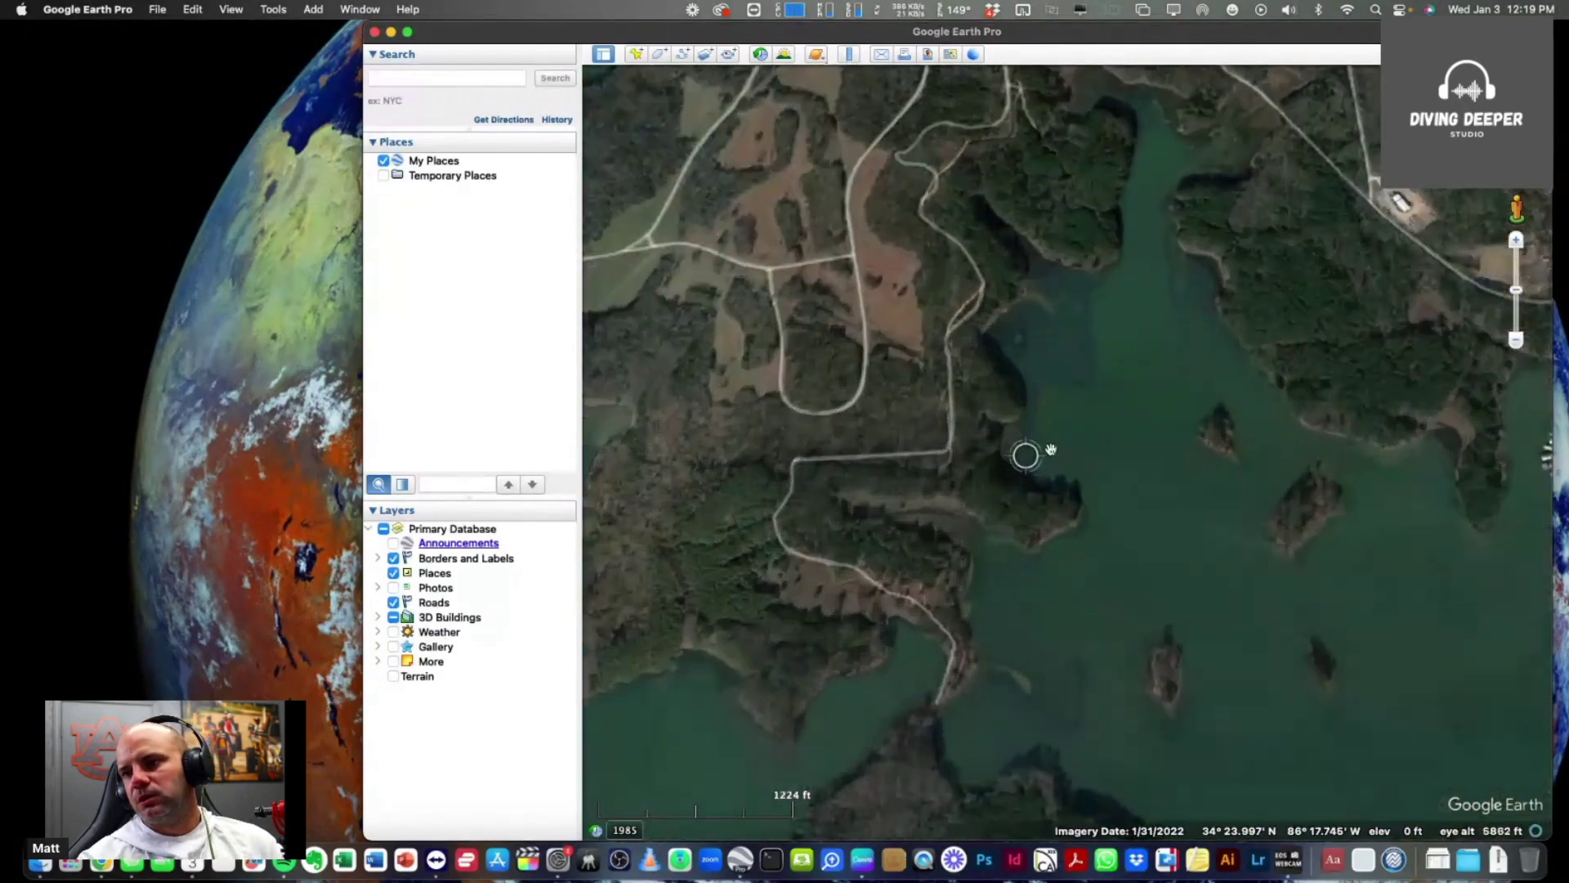
left_click_drag(1082, 458, 984, 330)
left_click_drag(1030, 256, 981, 328)
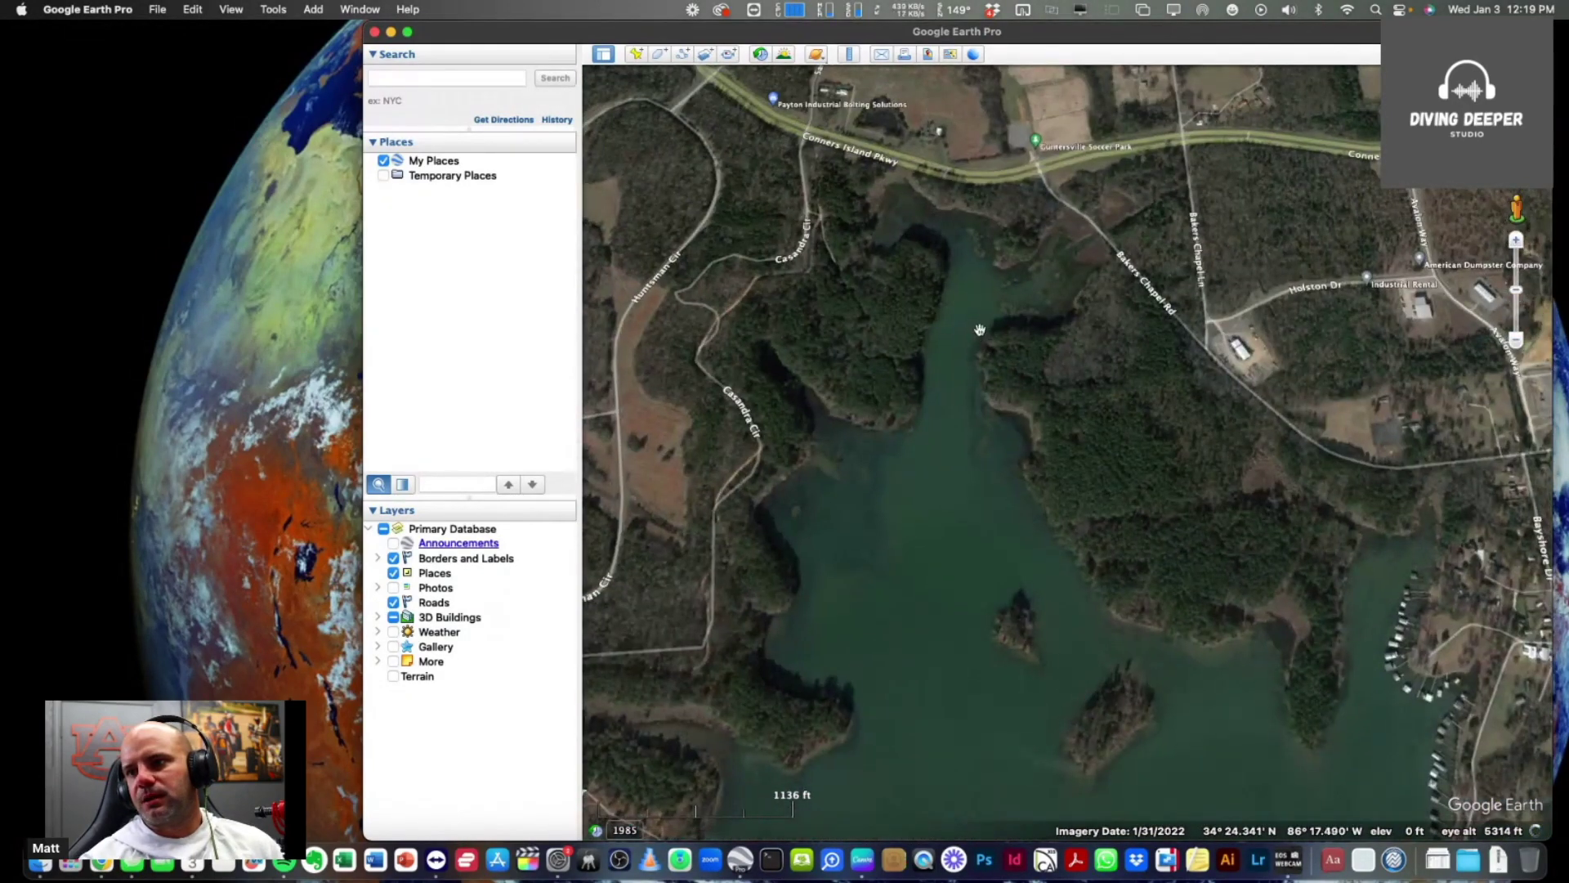
scroll(932, 528, "up", 5)
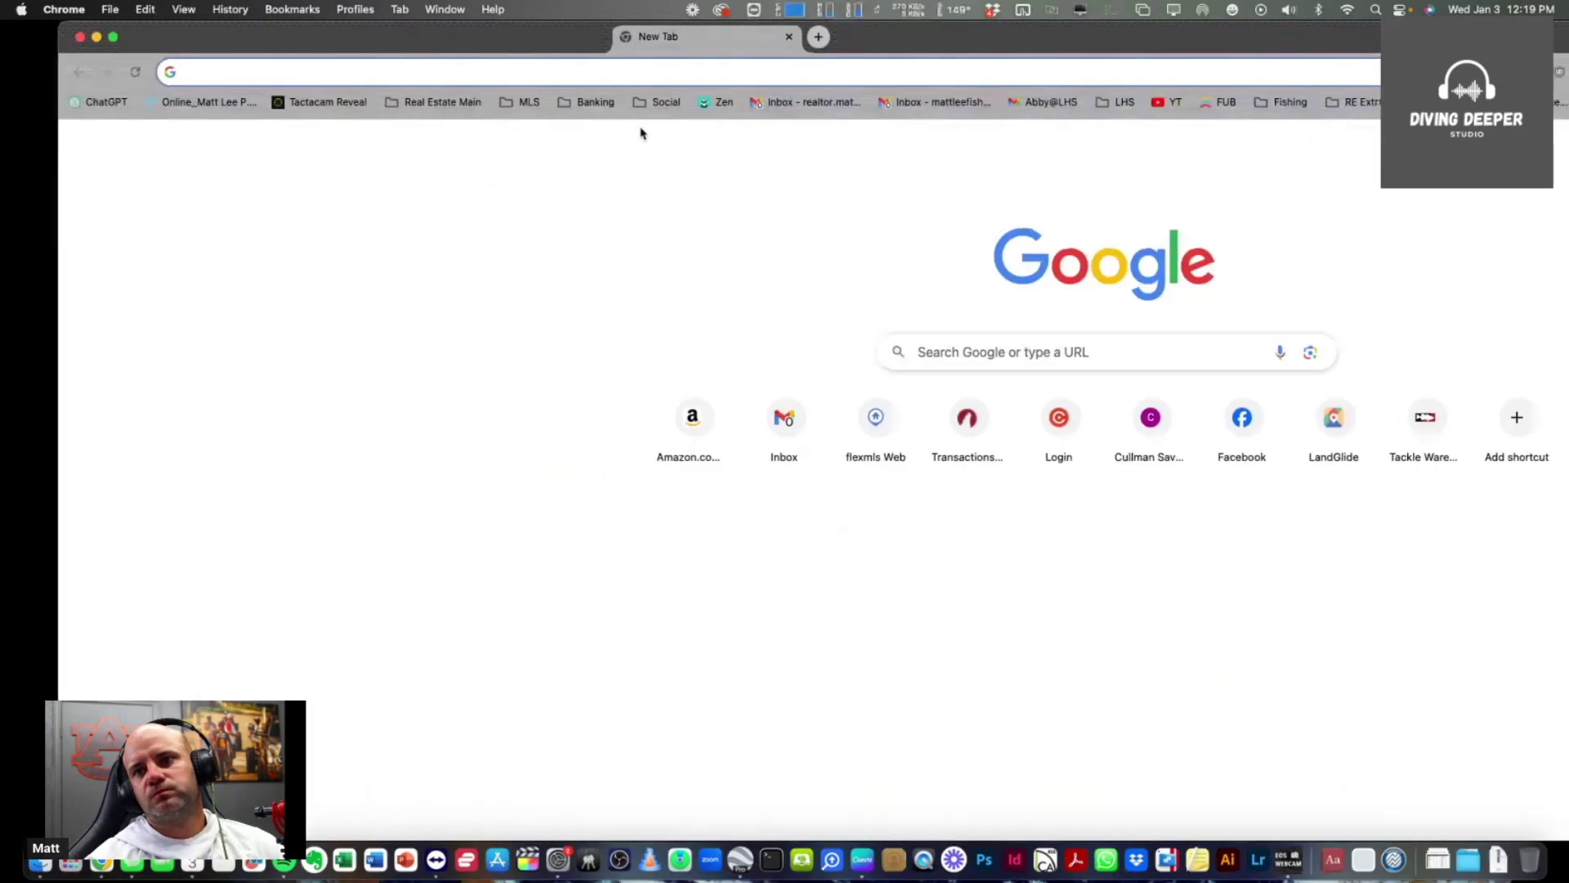
Step: Switch to Chrome and search the web for "google earth pro download for desktop"
left_click(588, 79)
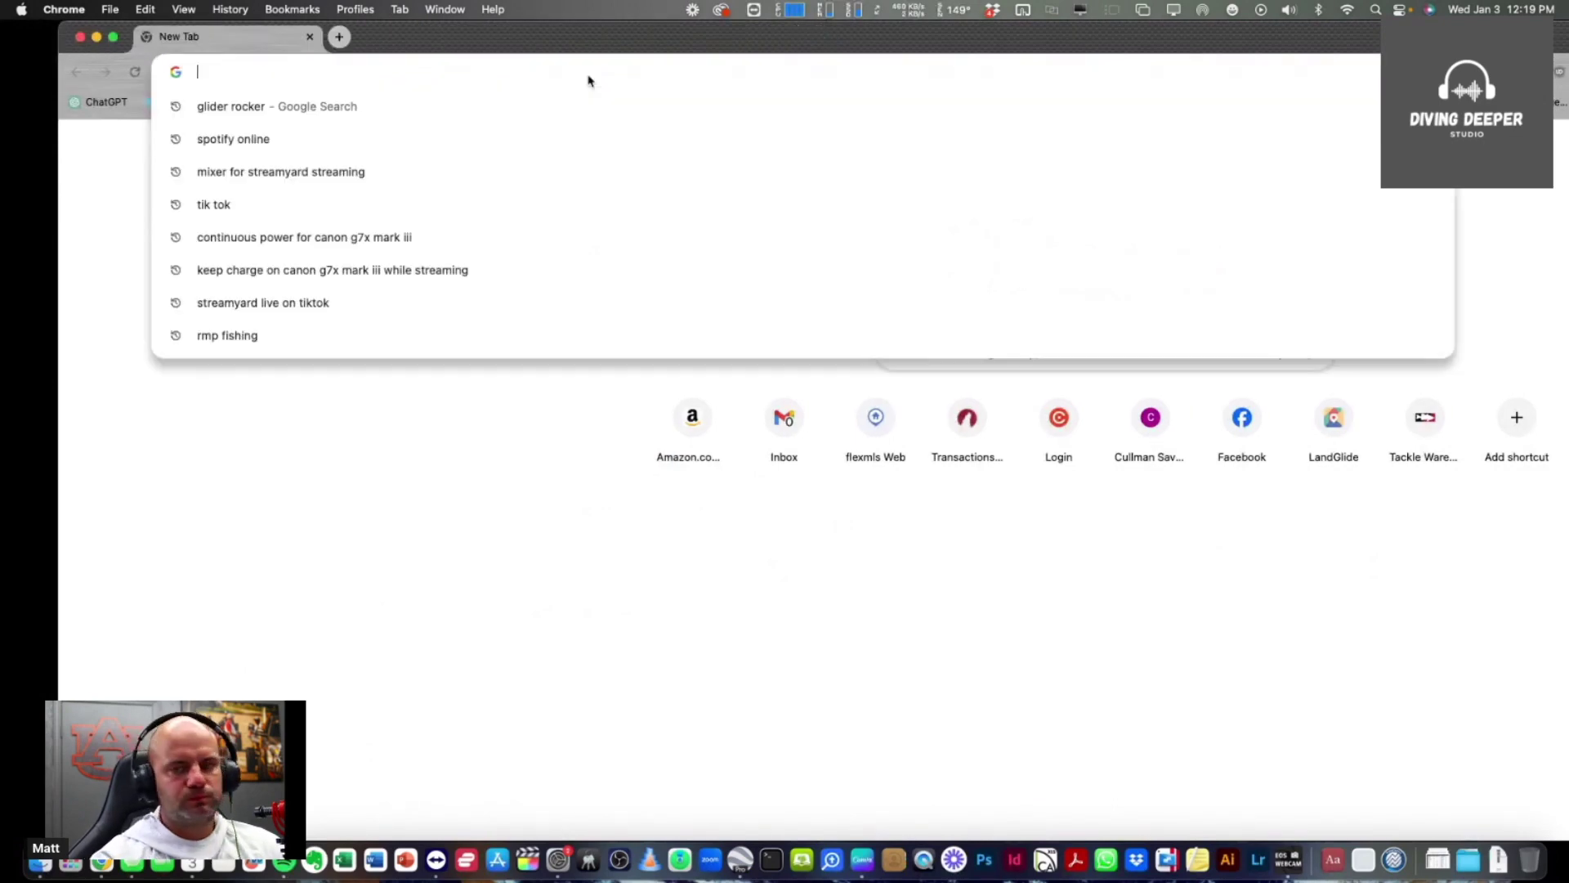
type("google earth pr")
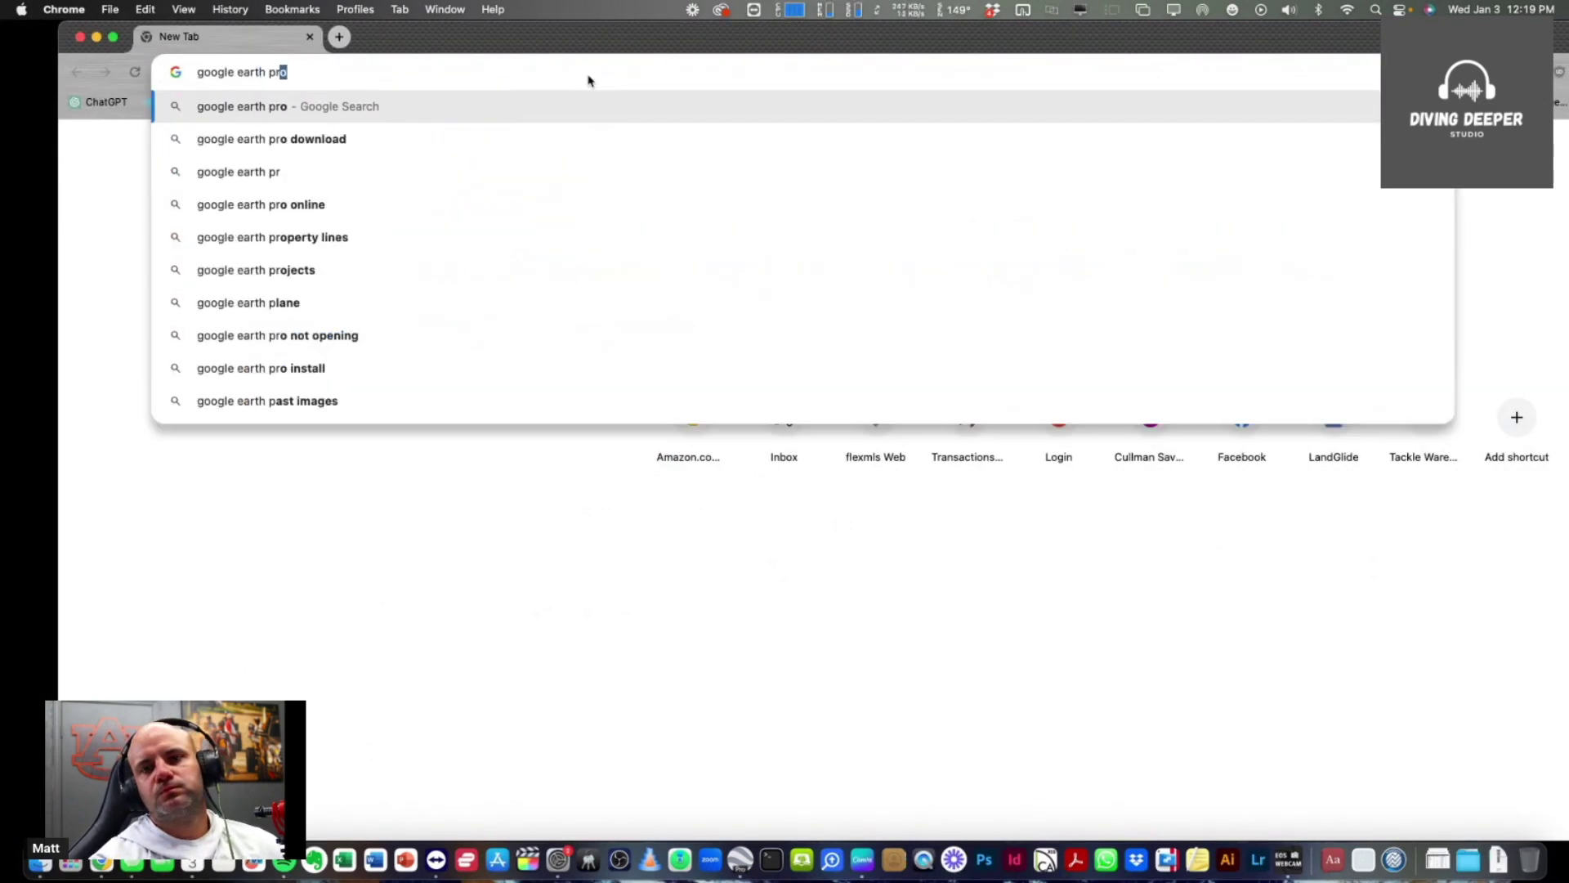
type("o ")
type("download for des")
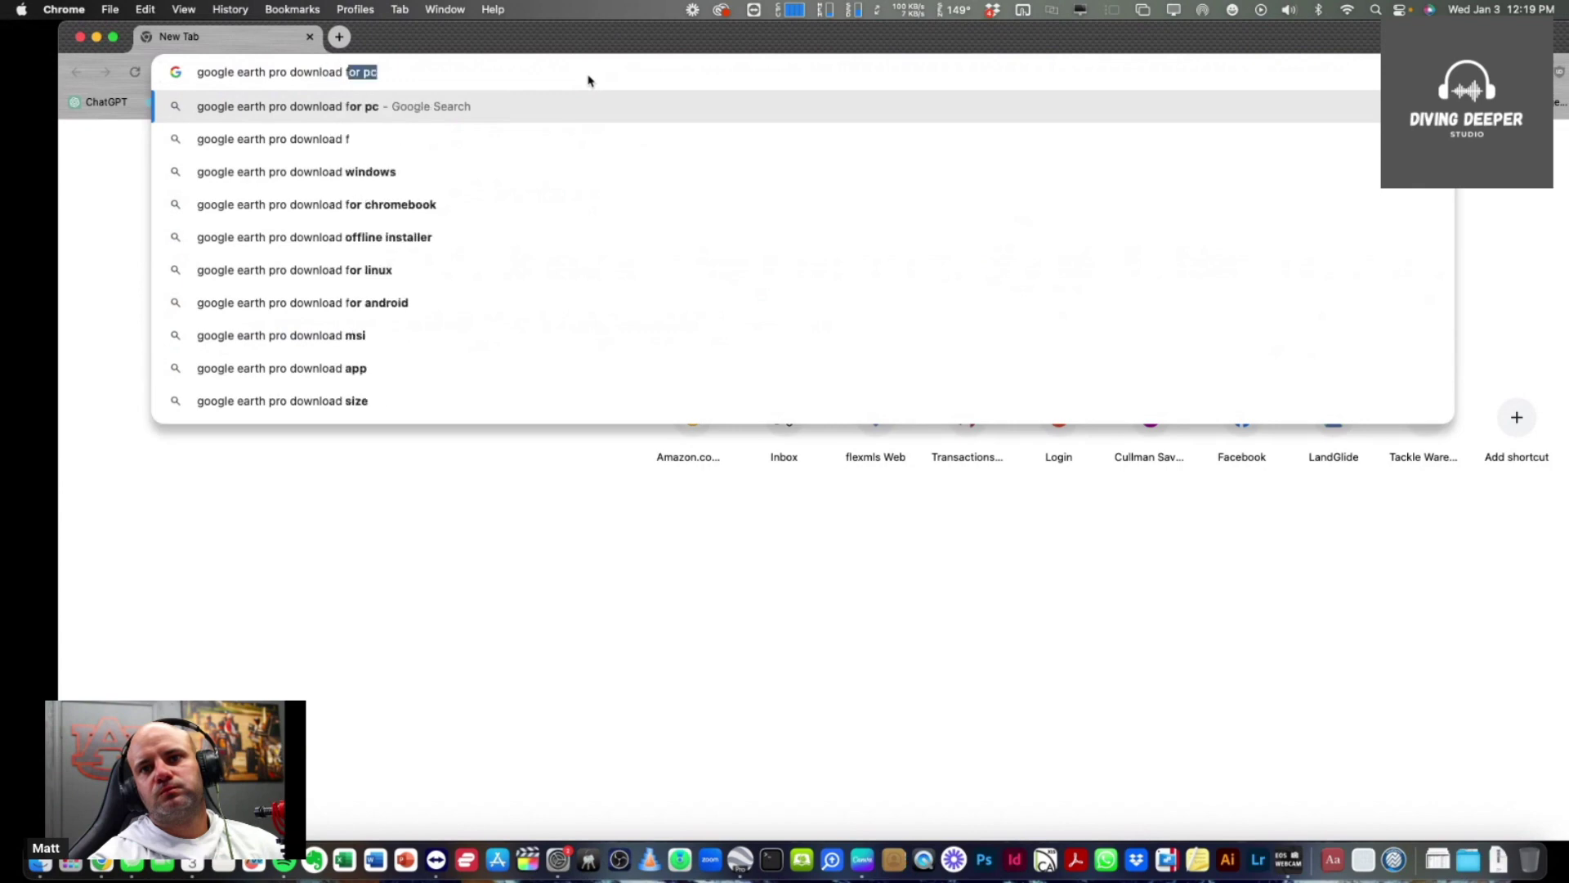
type("ktop")
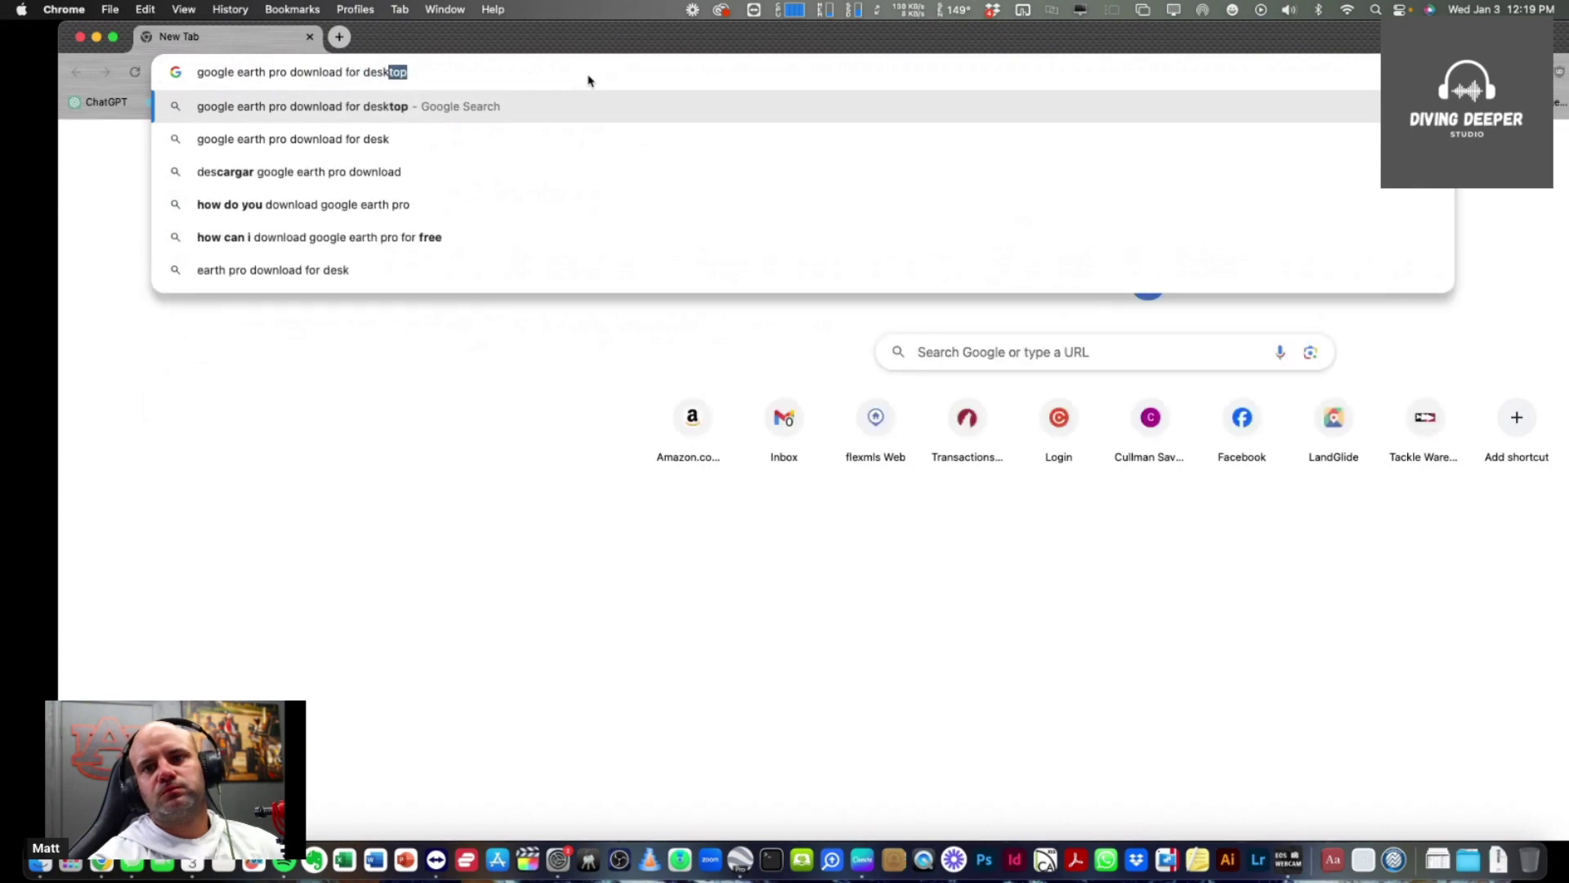
key("Return")
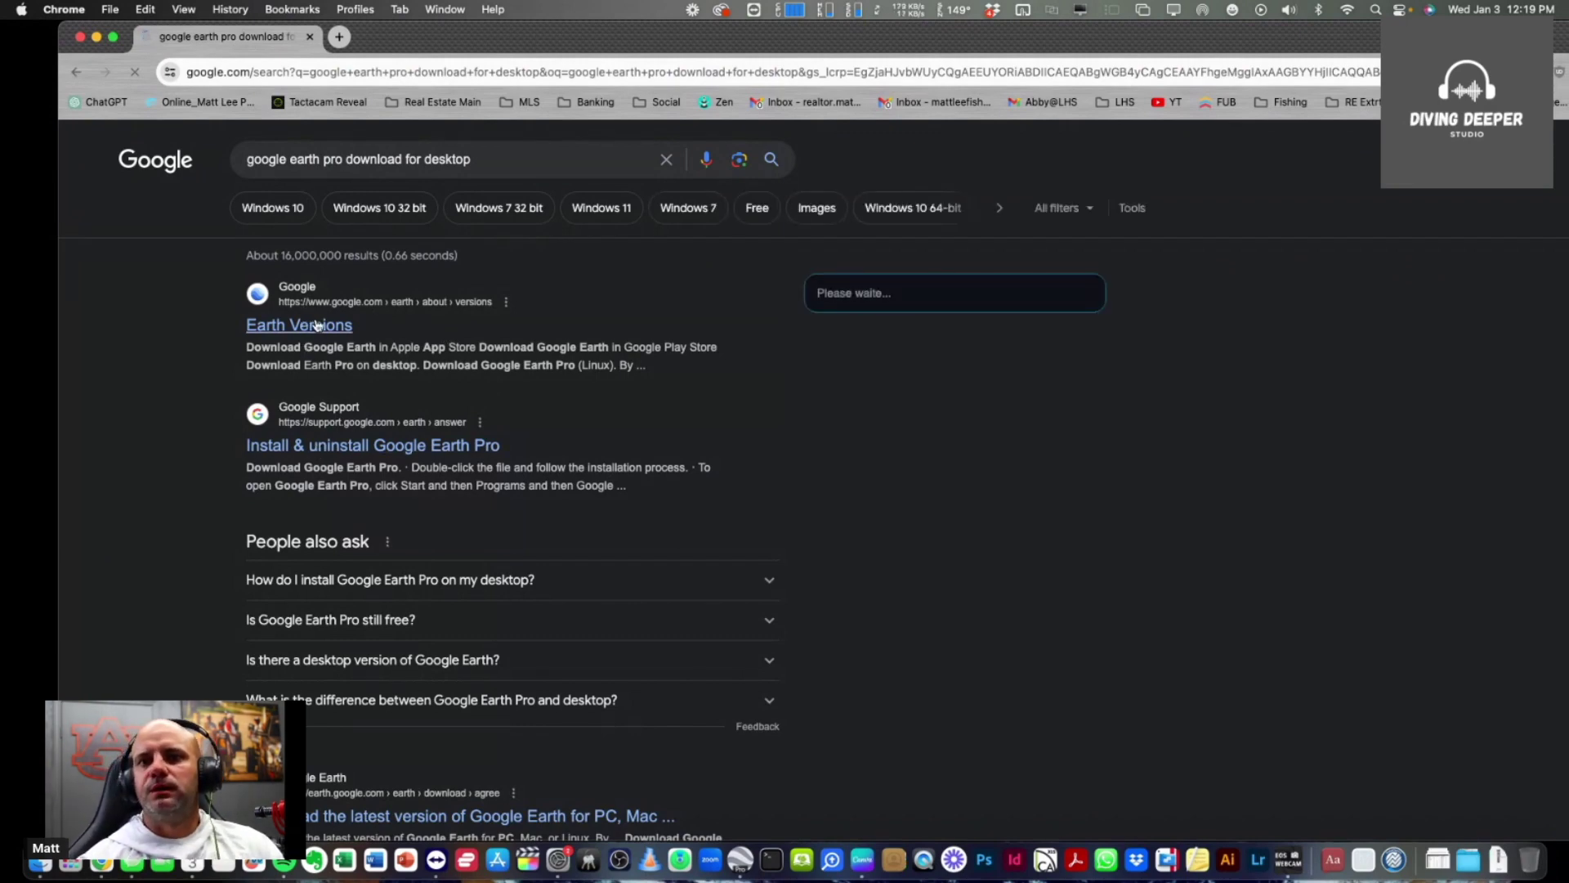
Step: Open the Earth Versions search result and choose the download for Google Earth Pro on desktop
left_click(317, 324)
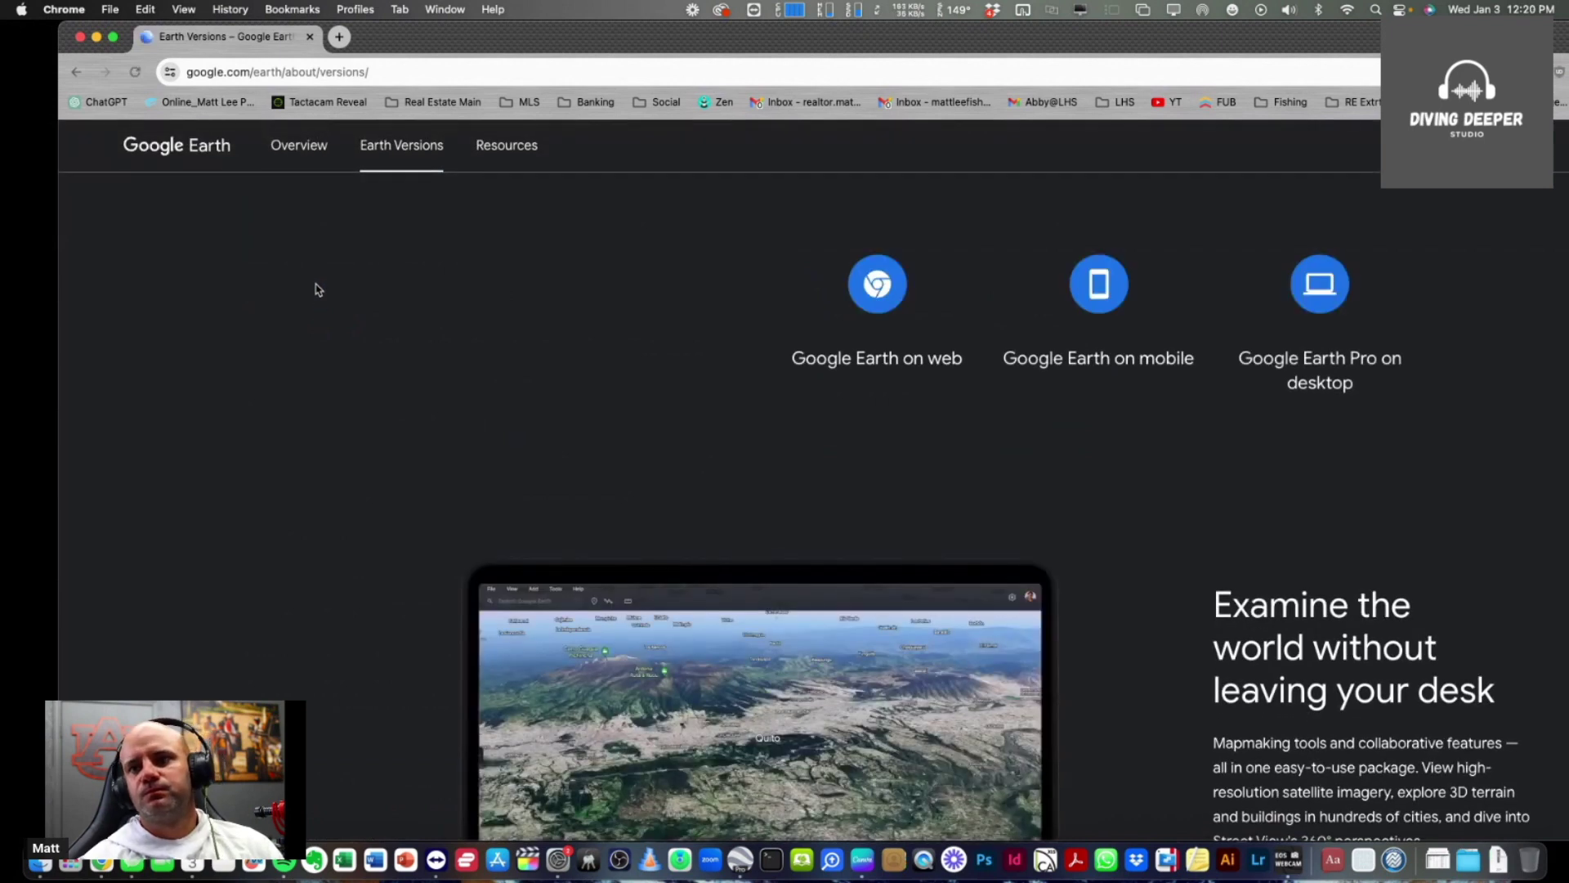
left_click(1321, 278)
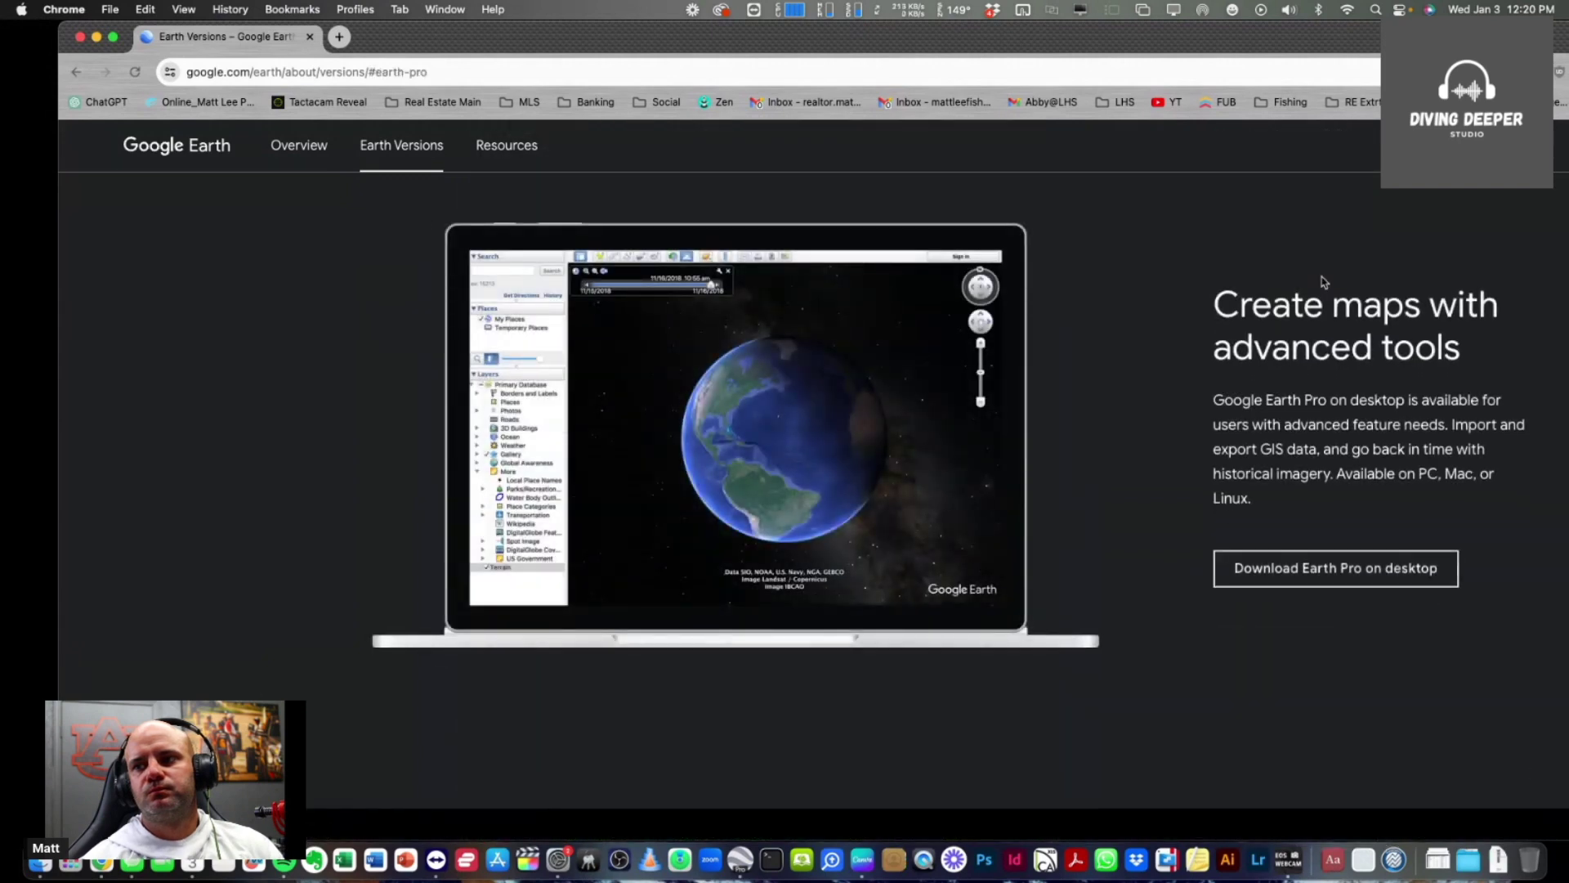
left_click(1285, 572)
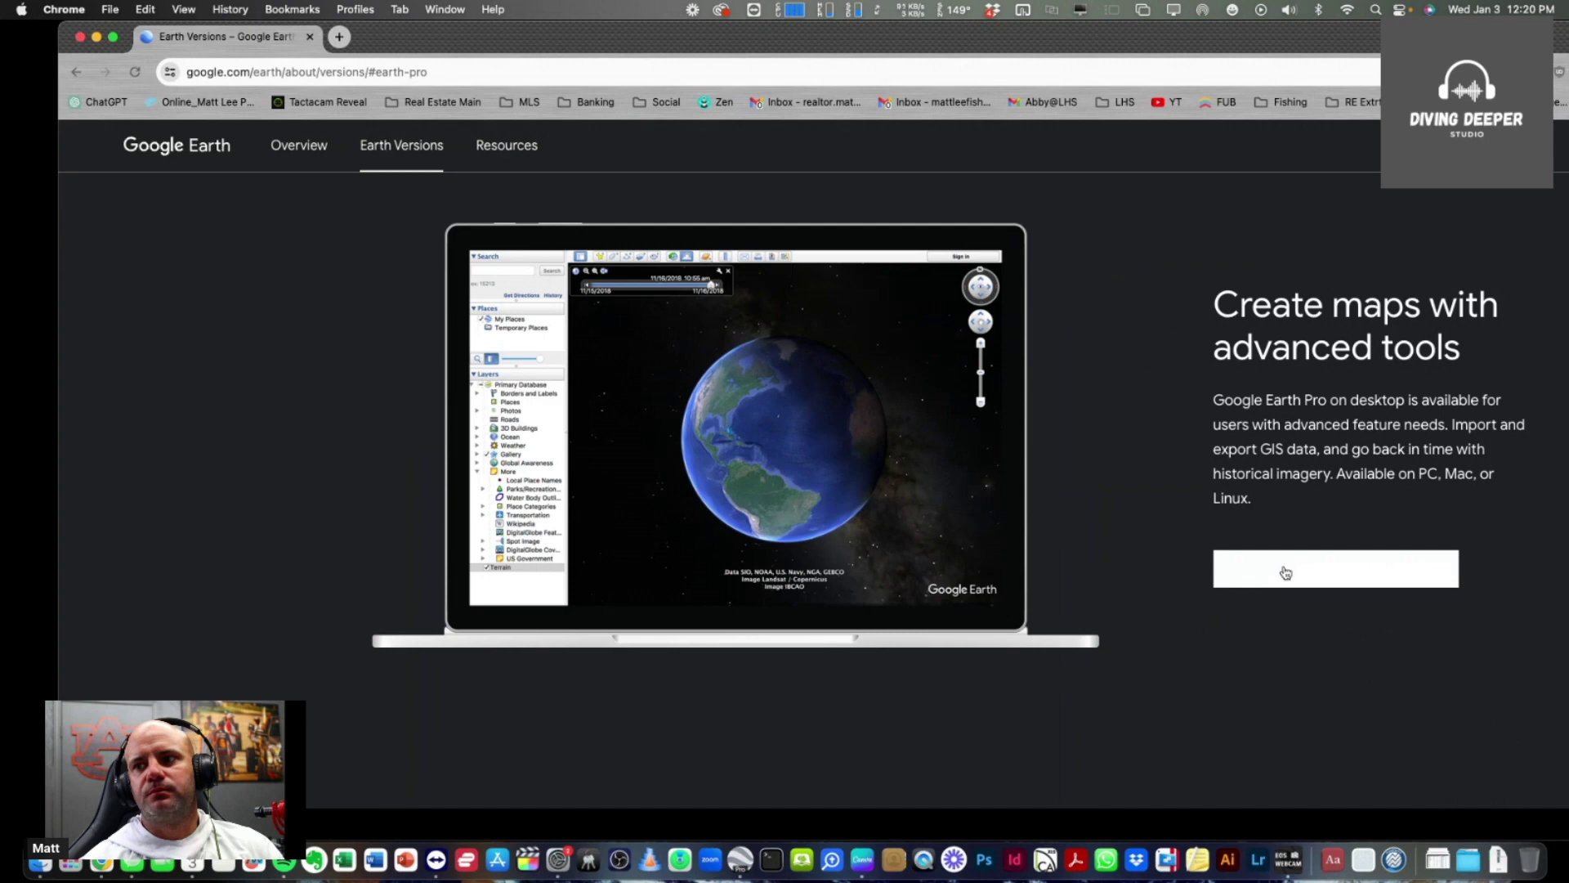
Step: Look over the rest of the Earth Versions page and close the browser window to return to Google Earth Pro
scroll(613, 568, "down", 3)
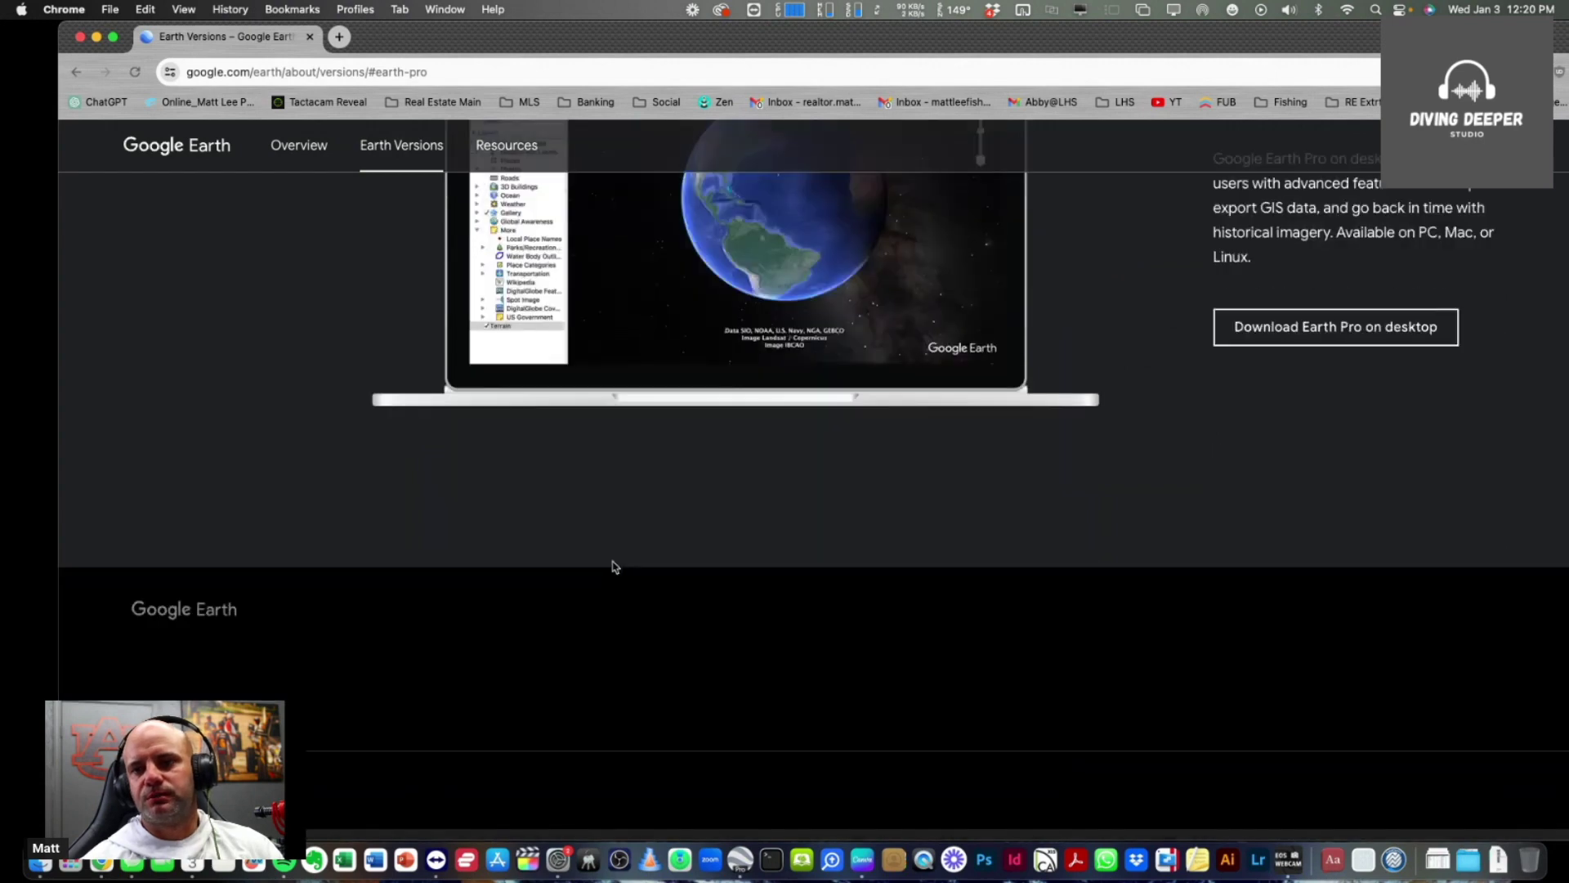
scroll(614, 566, "down", 5)
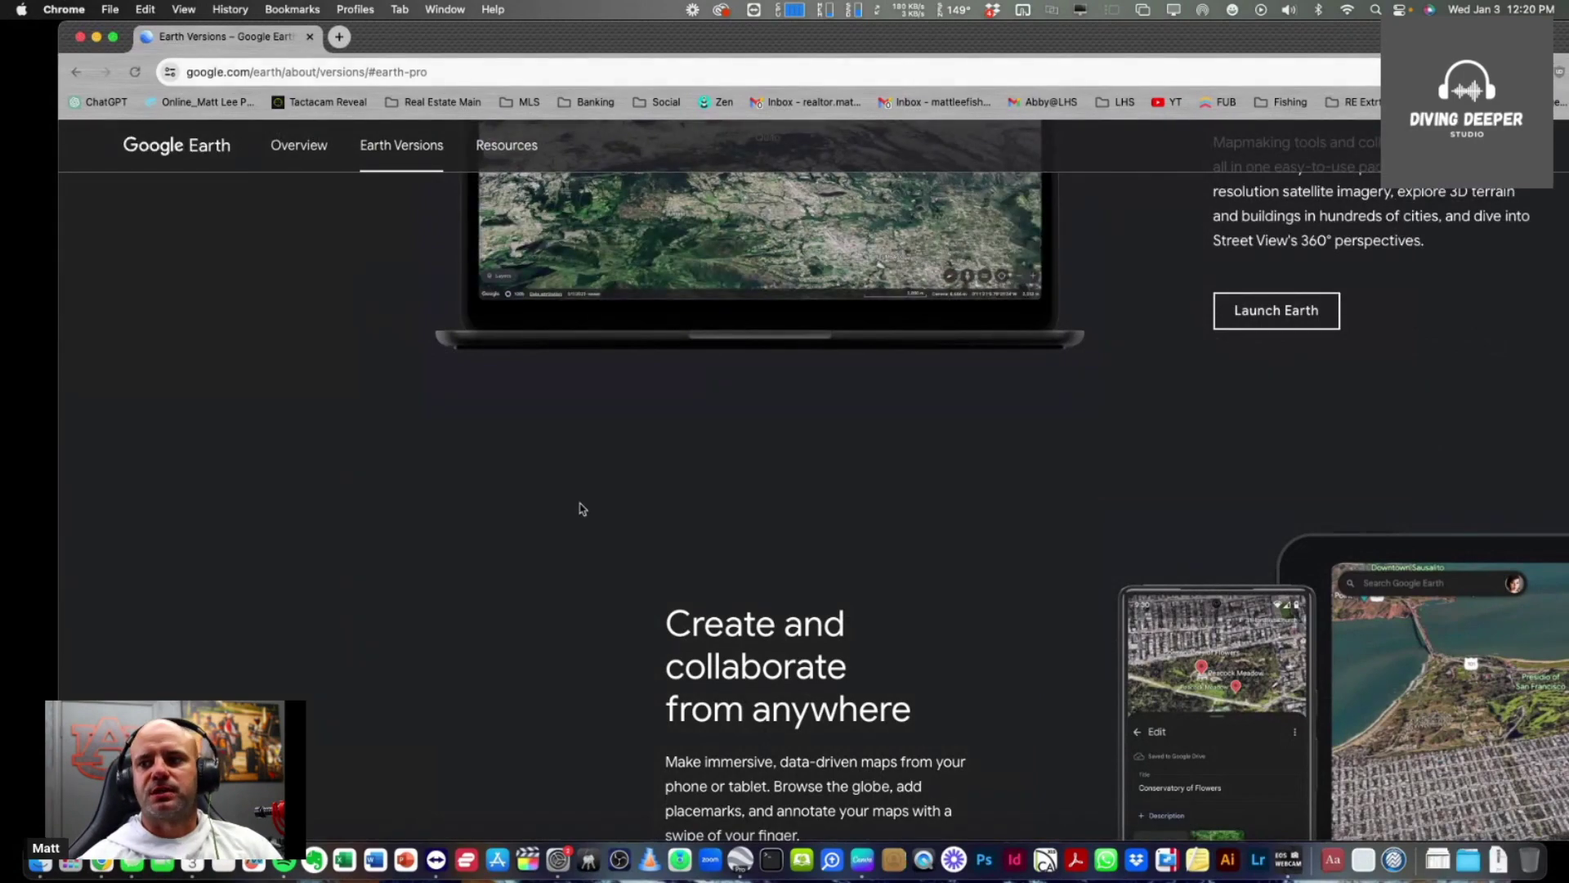
scroll(684, 705, "up", 8)
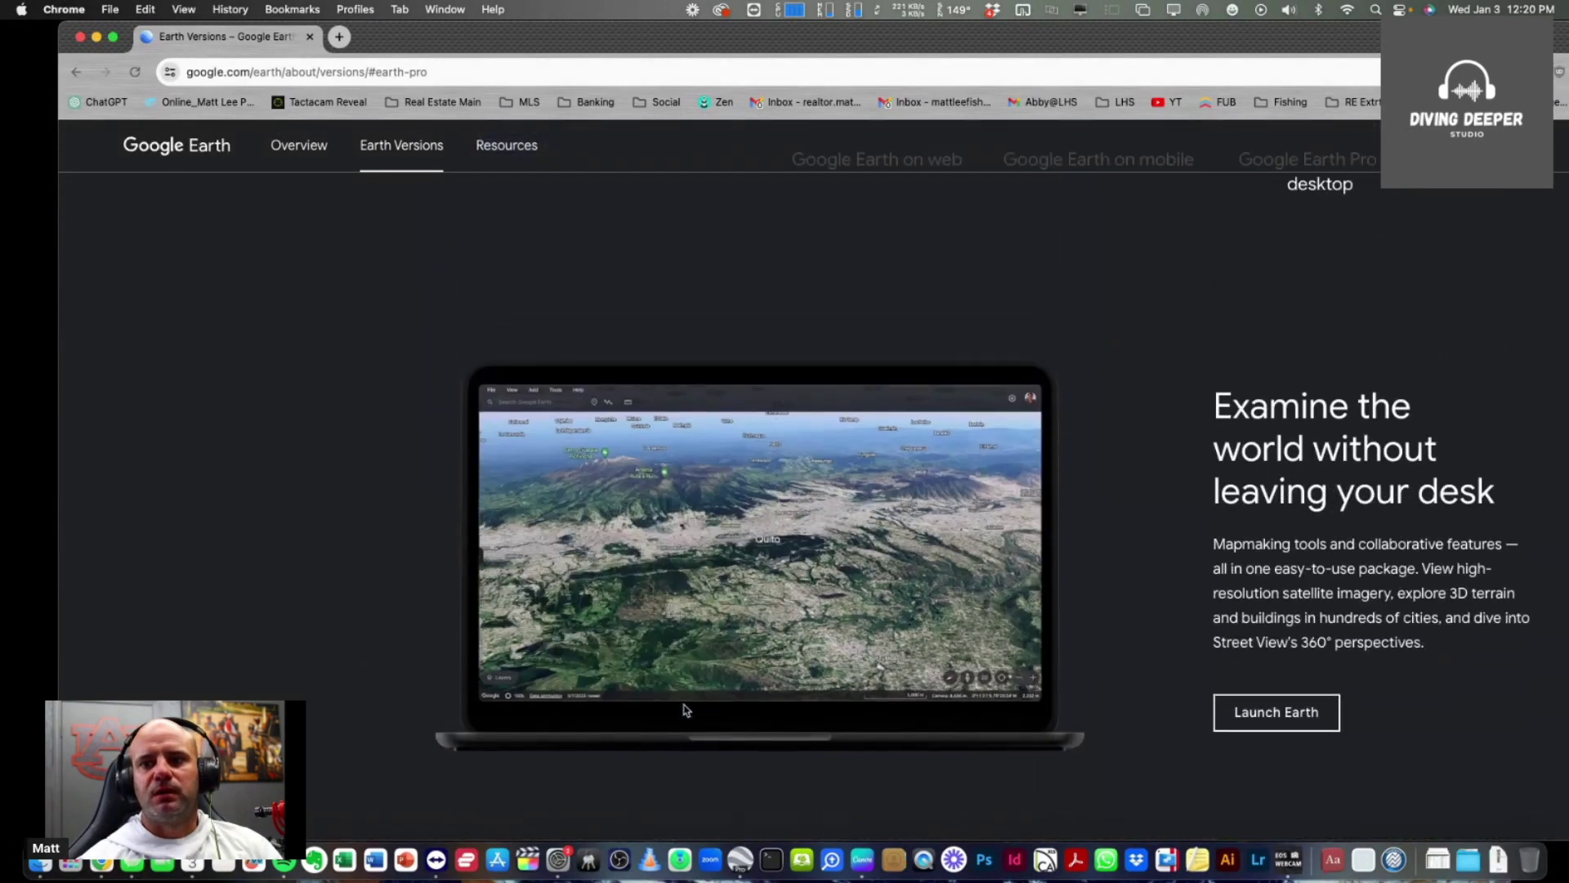
left_click(80, 38)
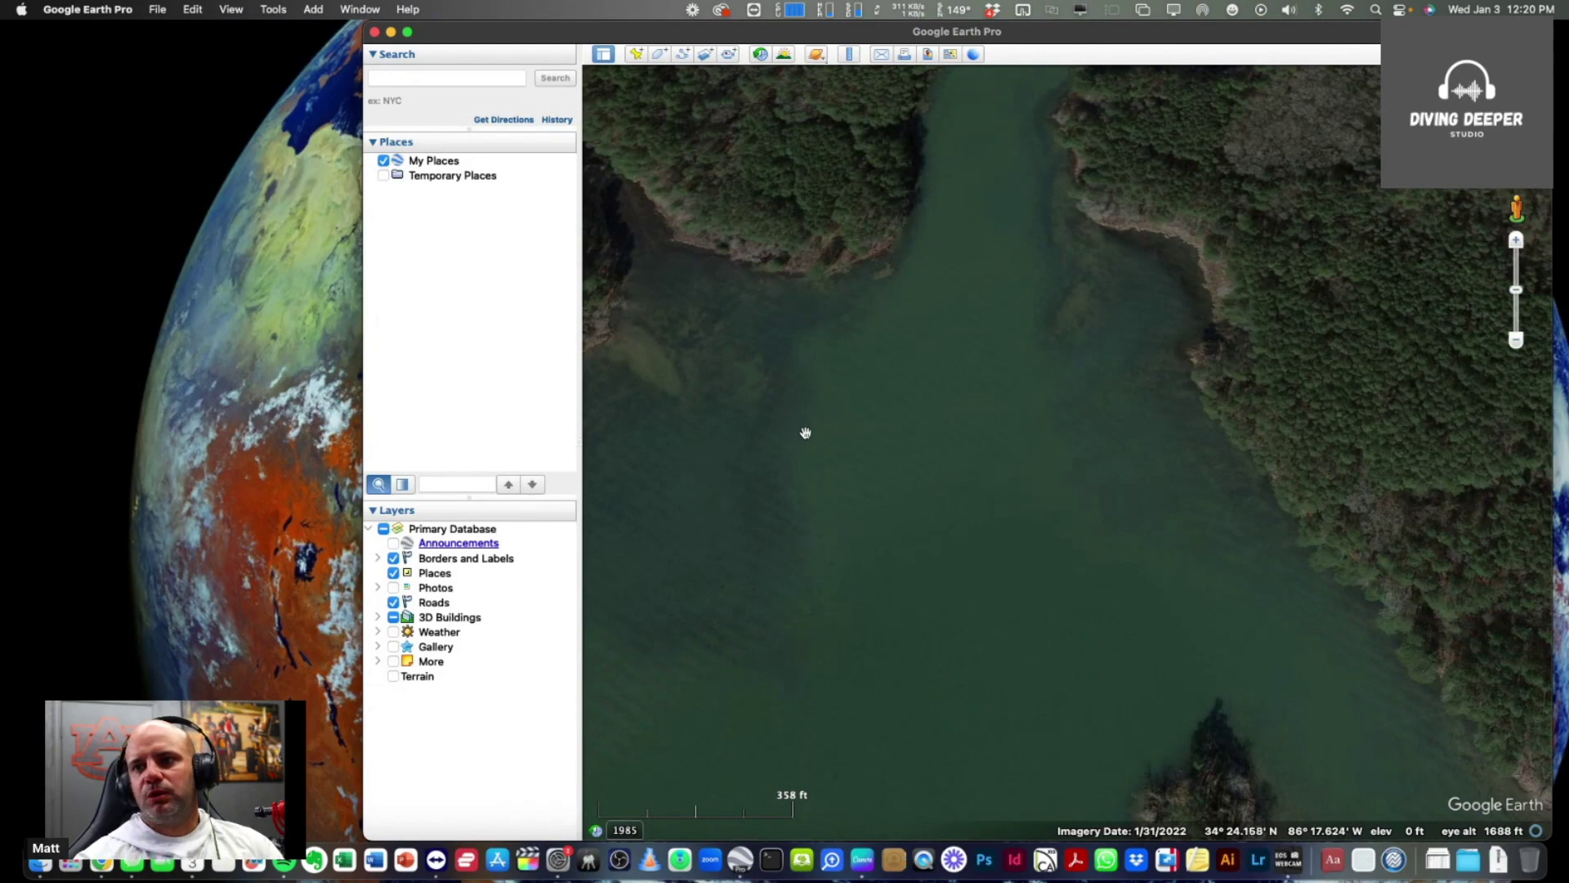
Step: Turn on historical imagery for the creek arm and set its date to 8/2015
left_click(760, 54)
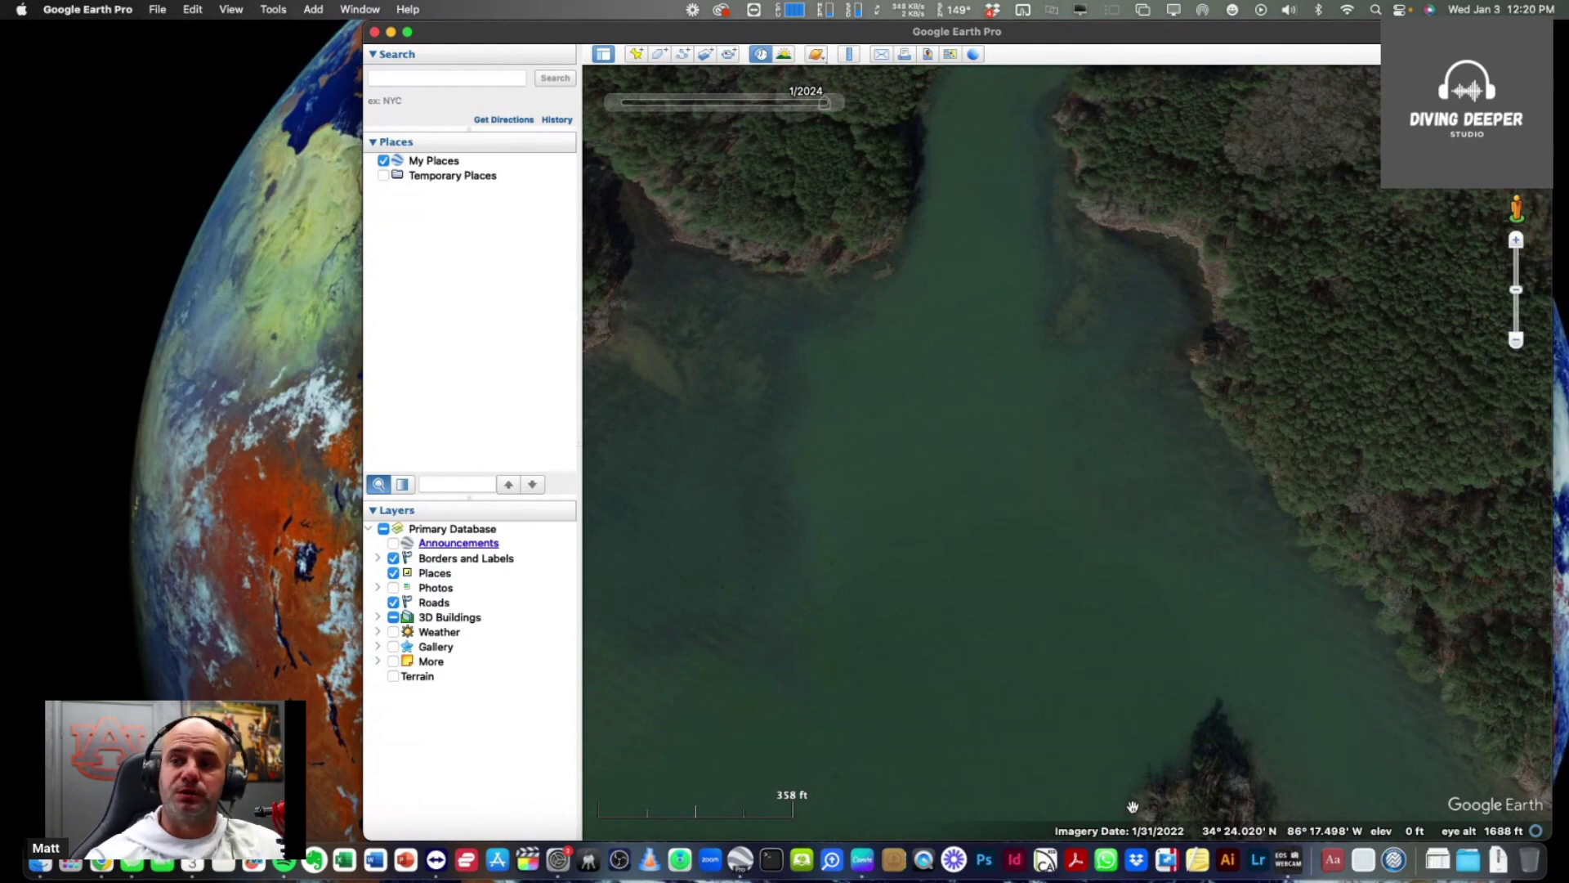
mouse_move(825, 103)
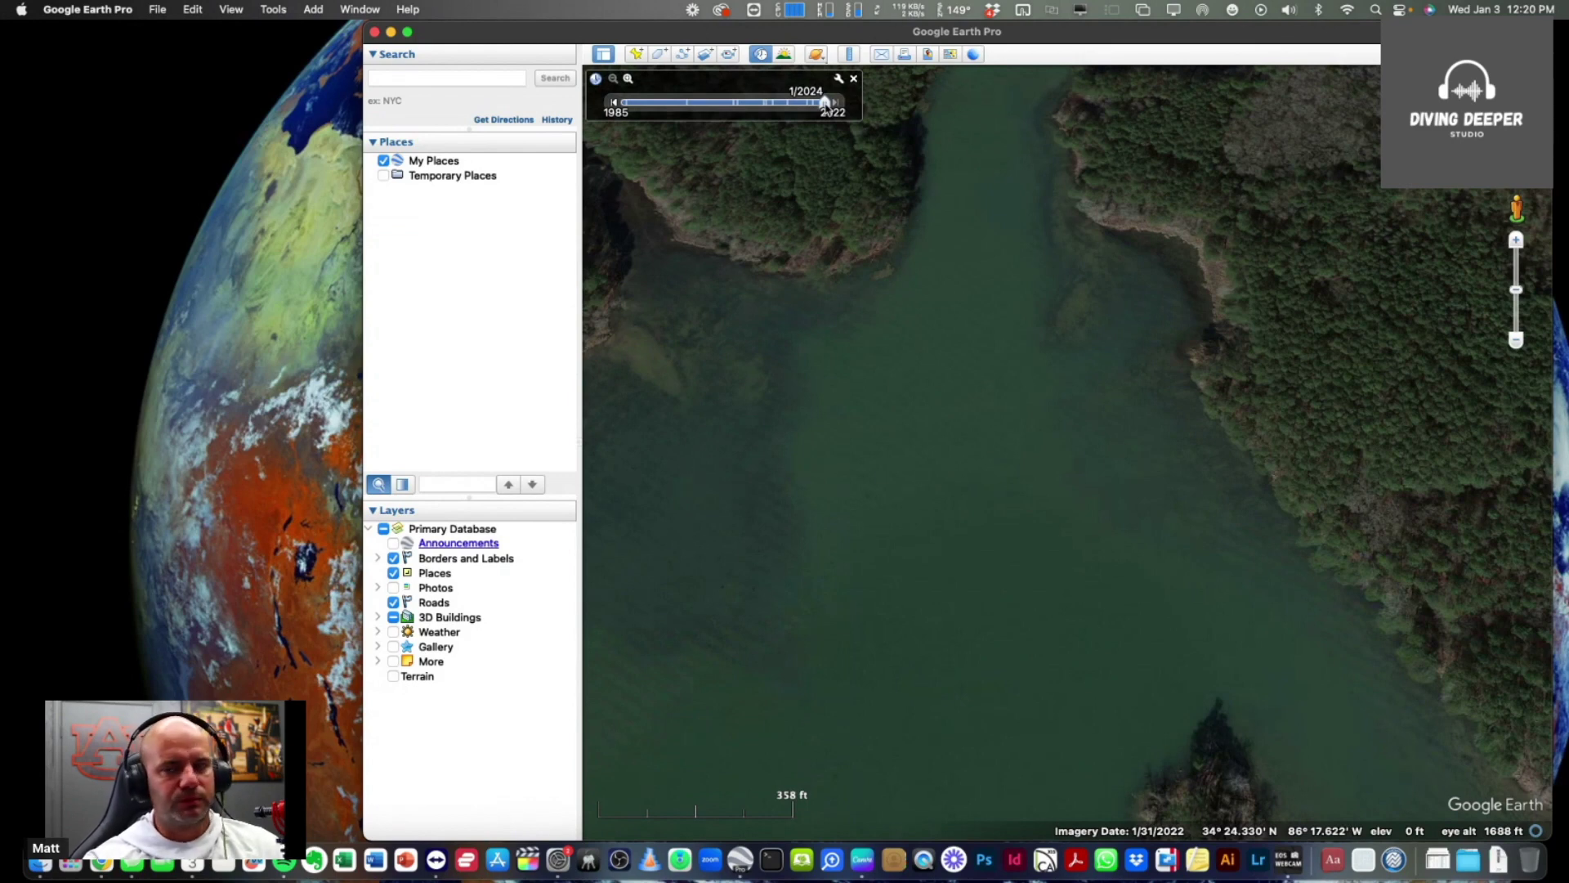
left_click_drag(825, 104, 789, 105)
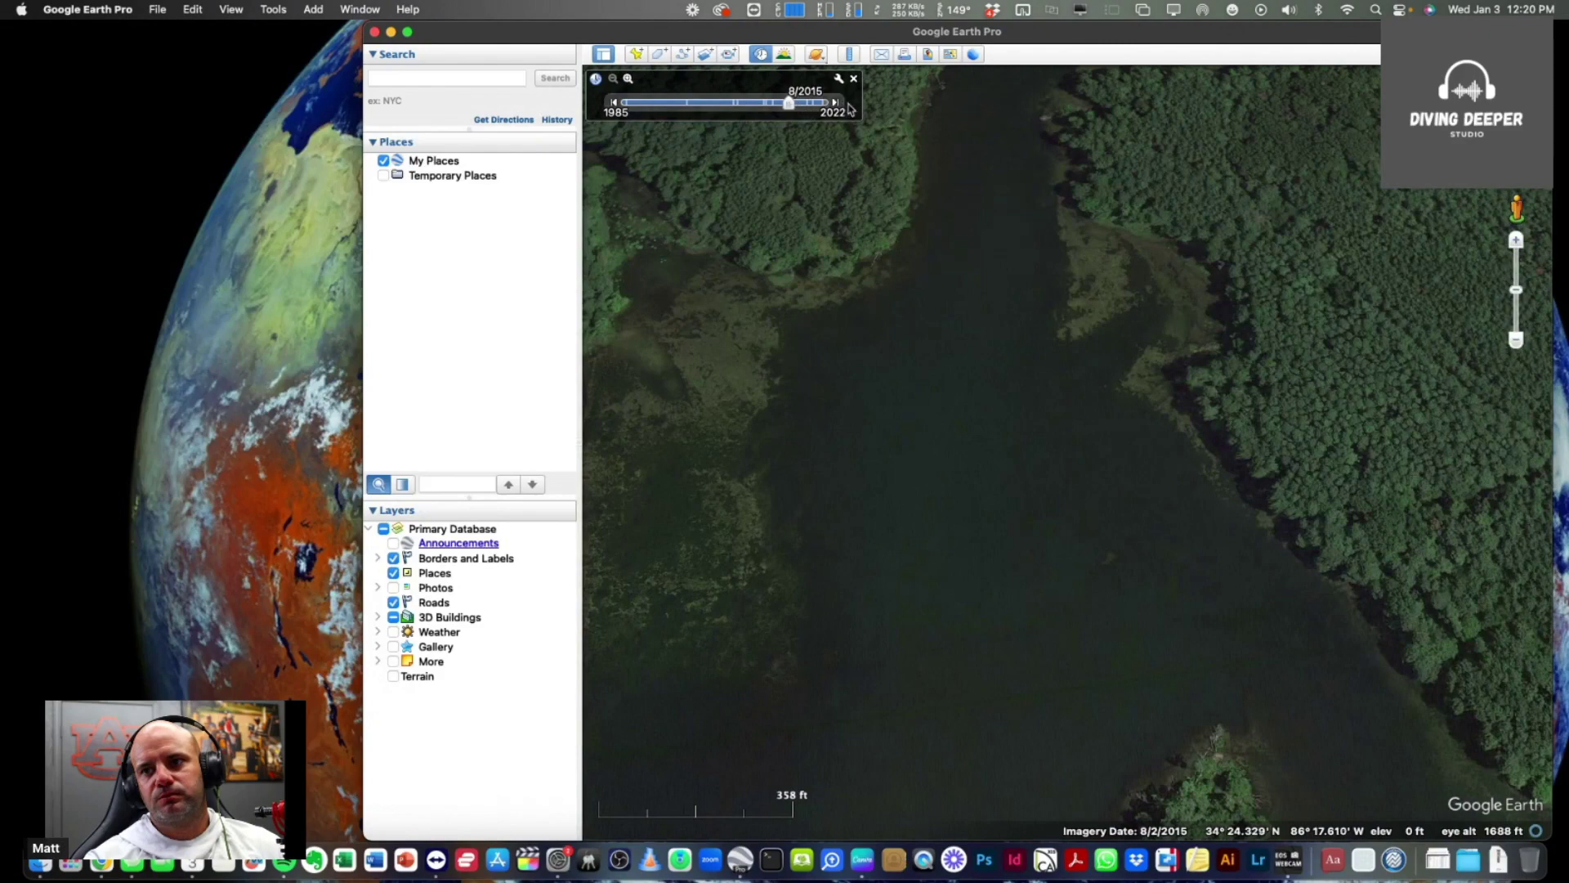
Step: Step the historical imagery forward through 3/2019 and 4/2020 to 1/2022 to compare the vegetation in the creek
left_click(836, 103)
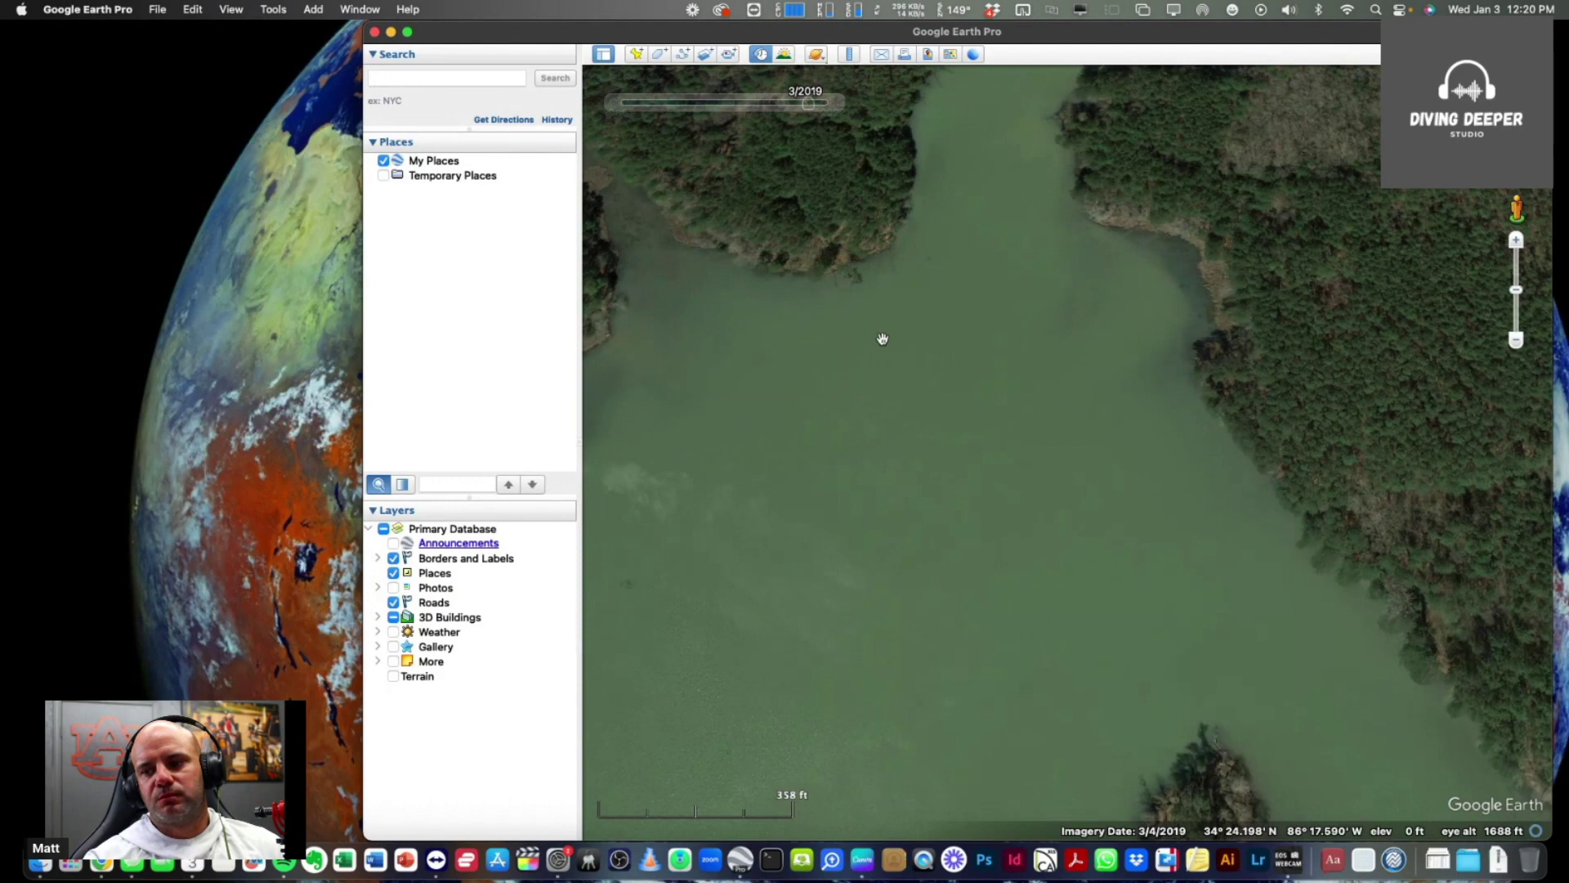
mouse_move(843, 103)
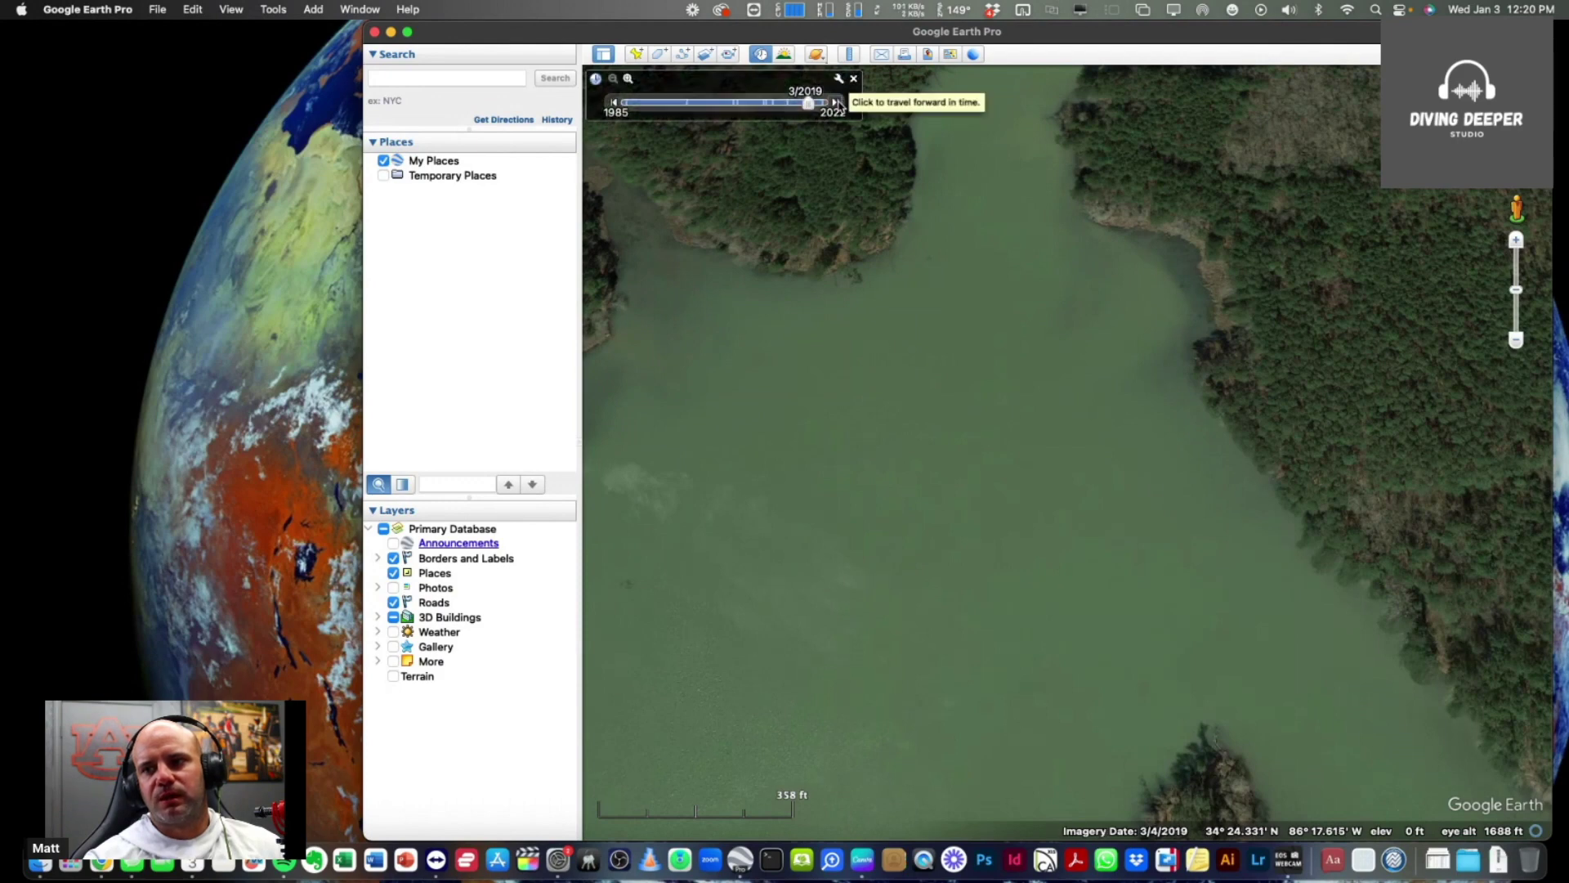
left_click(839, 104)
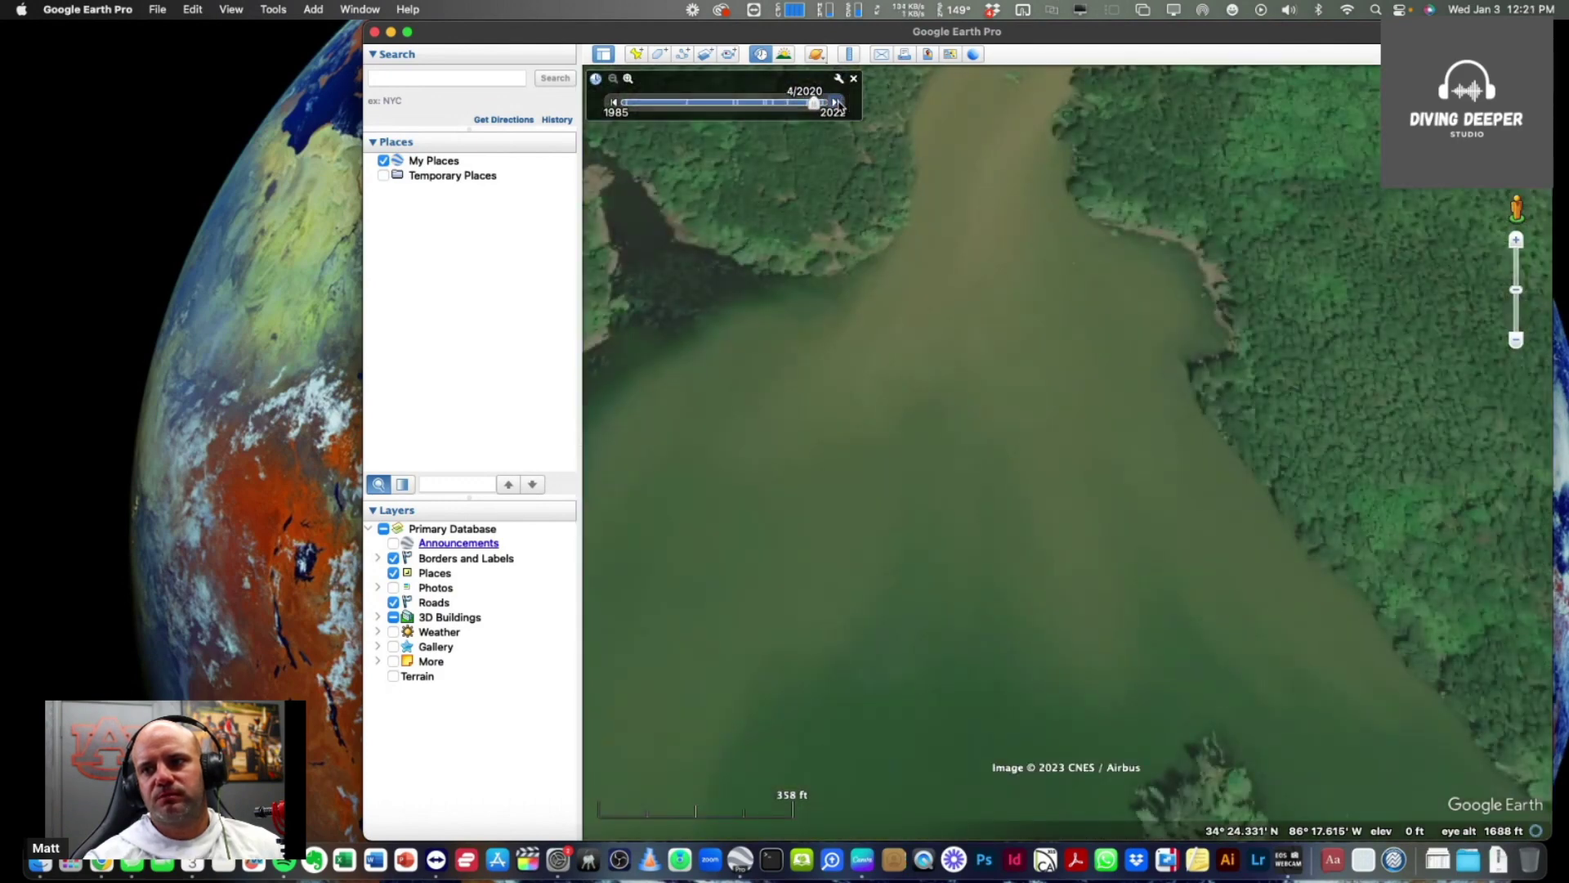
left_click(840, 104)
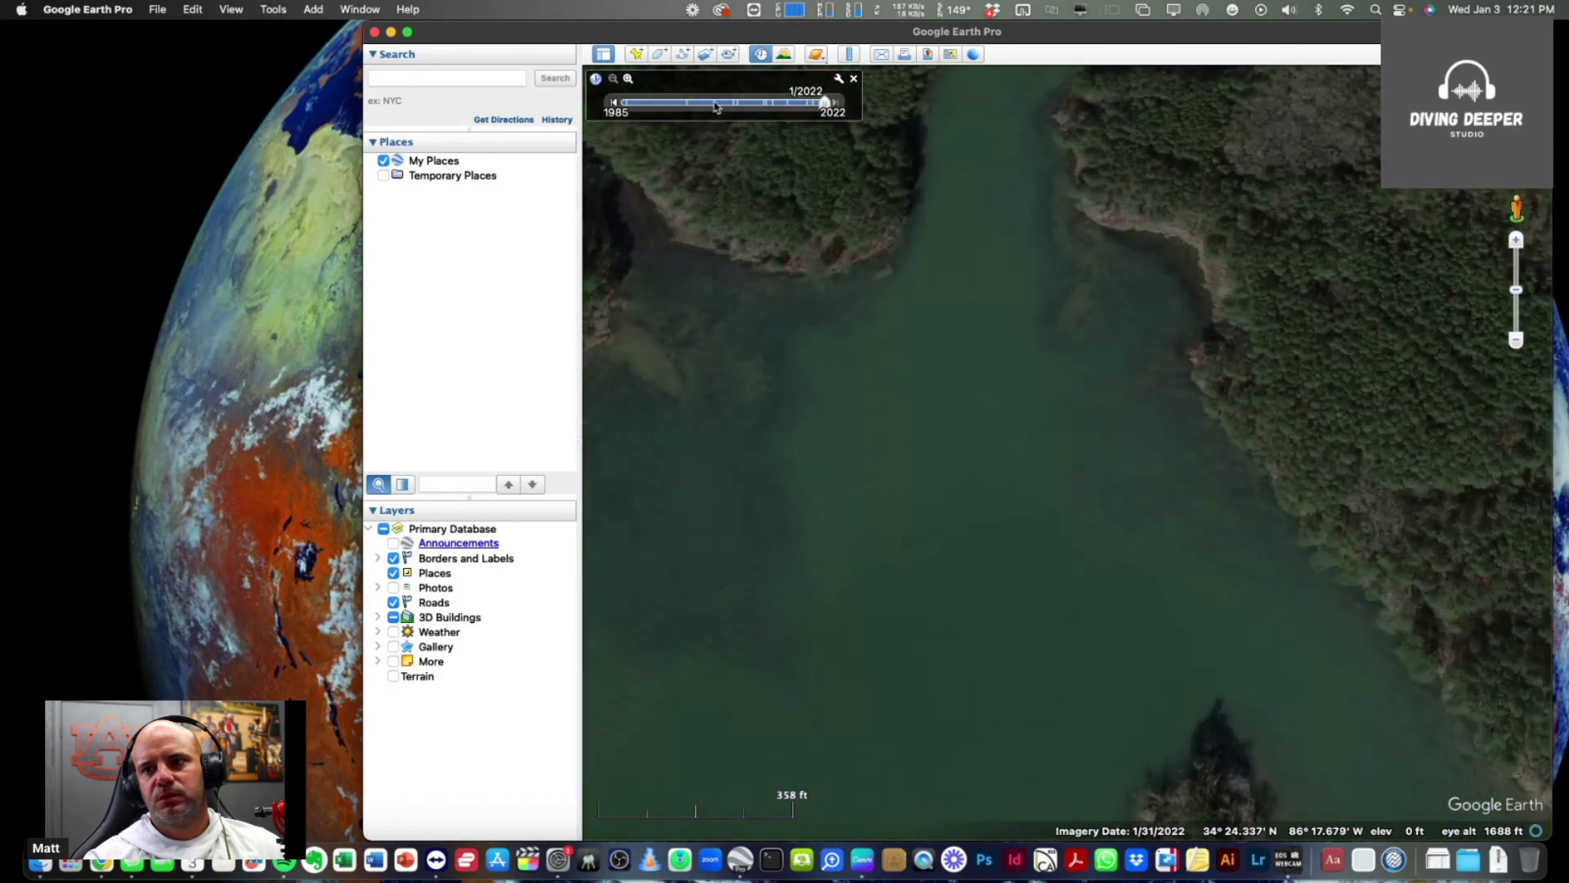
Step: Set the historical imagery to 11/2012 and examine the grass edges along the creek channel and around its islands
left_click(775, 103)
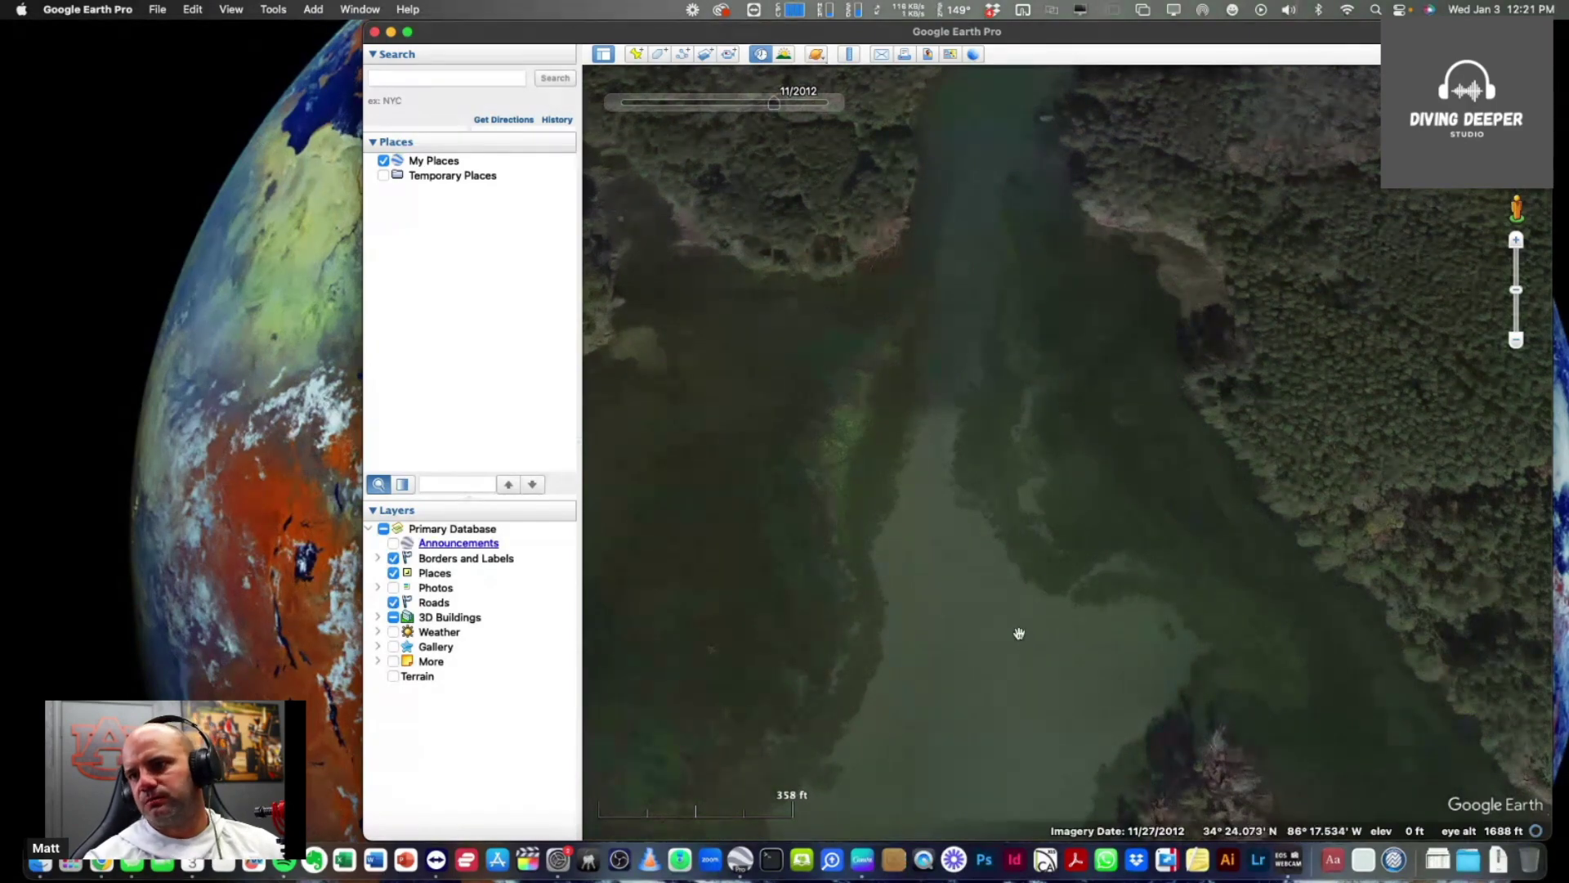
left_click_drag(973, 564, 965, 612)
left_click_drag(981, 129, 910, 529)
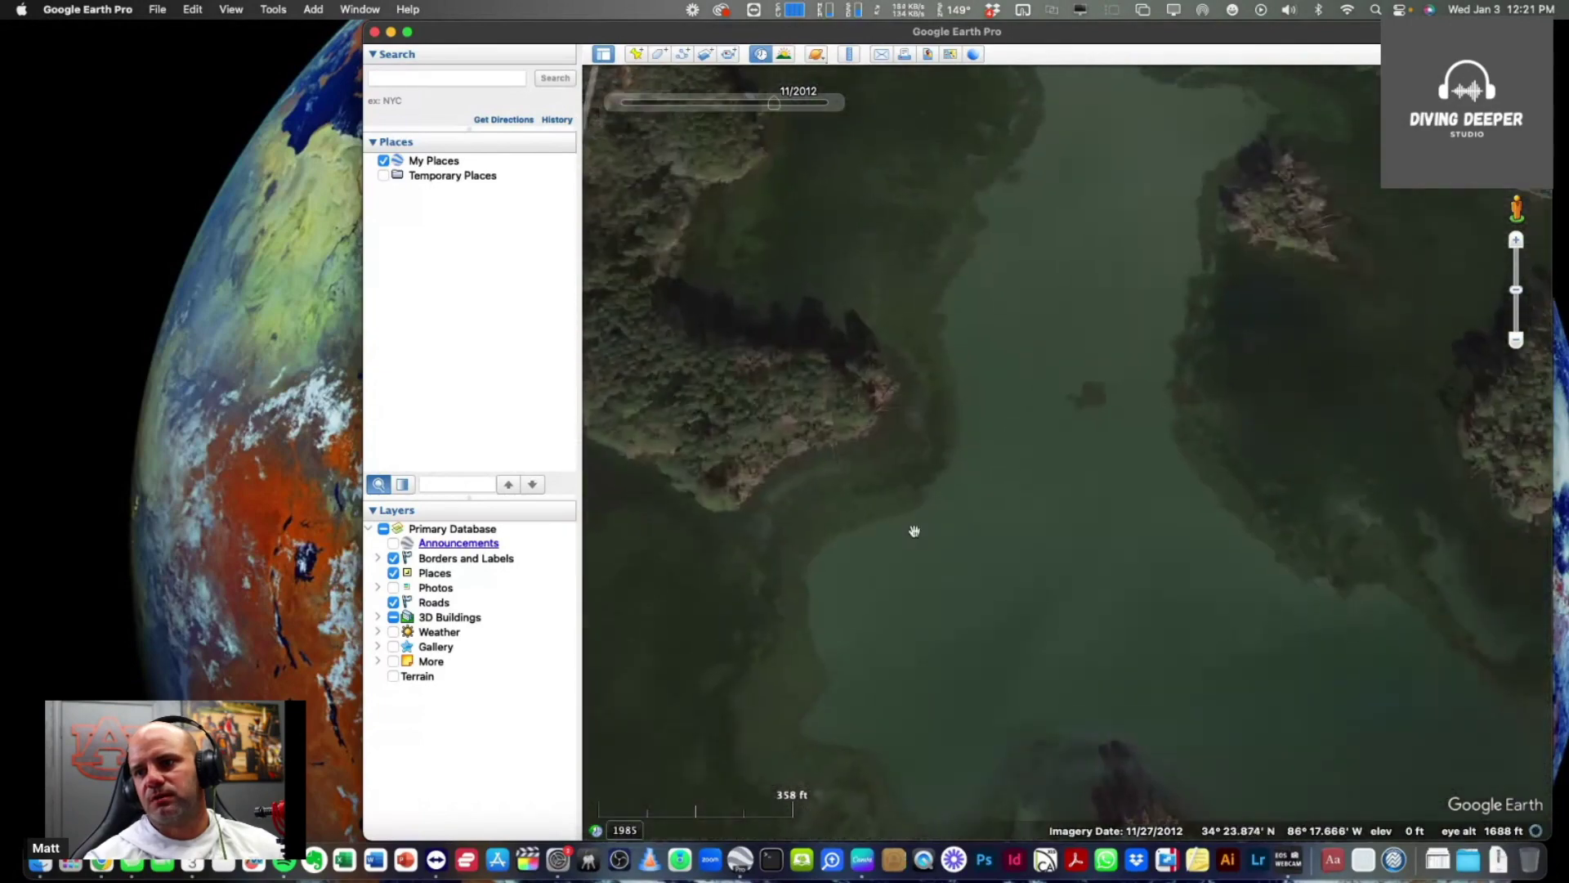
scroll(1016, 518, "up", 4)
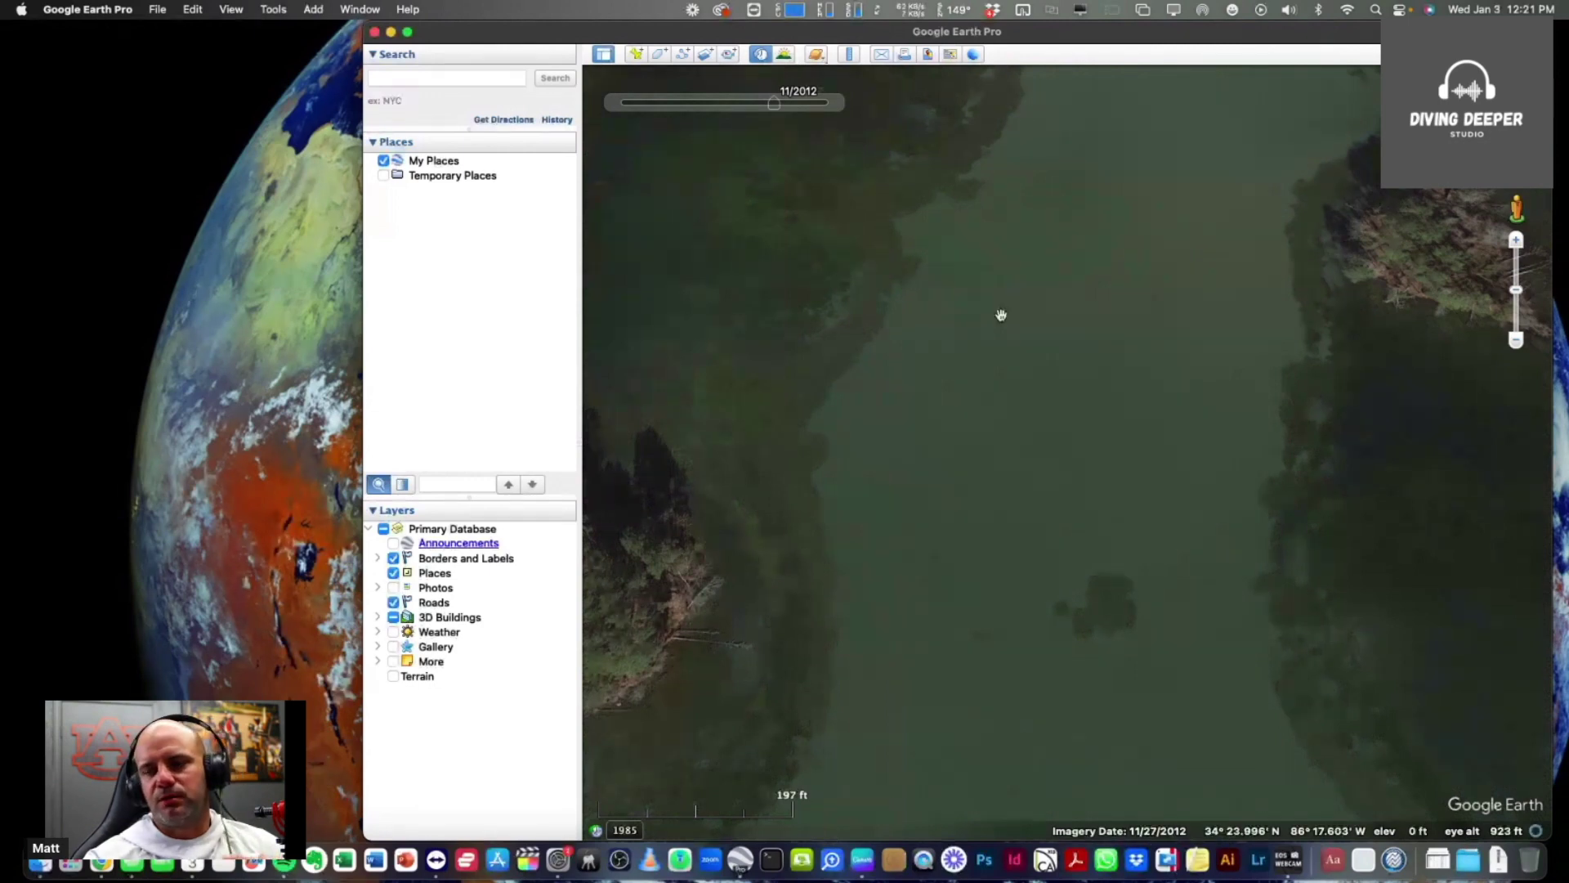
left_click_drag(998, 315, 770, 491)
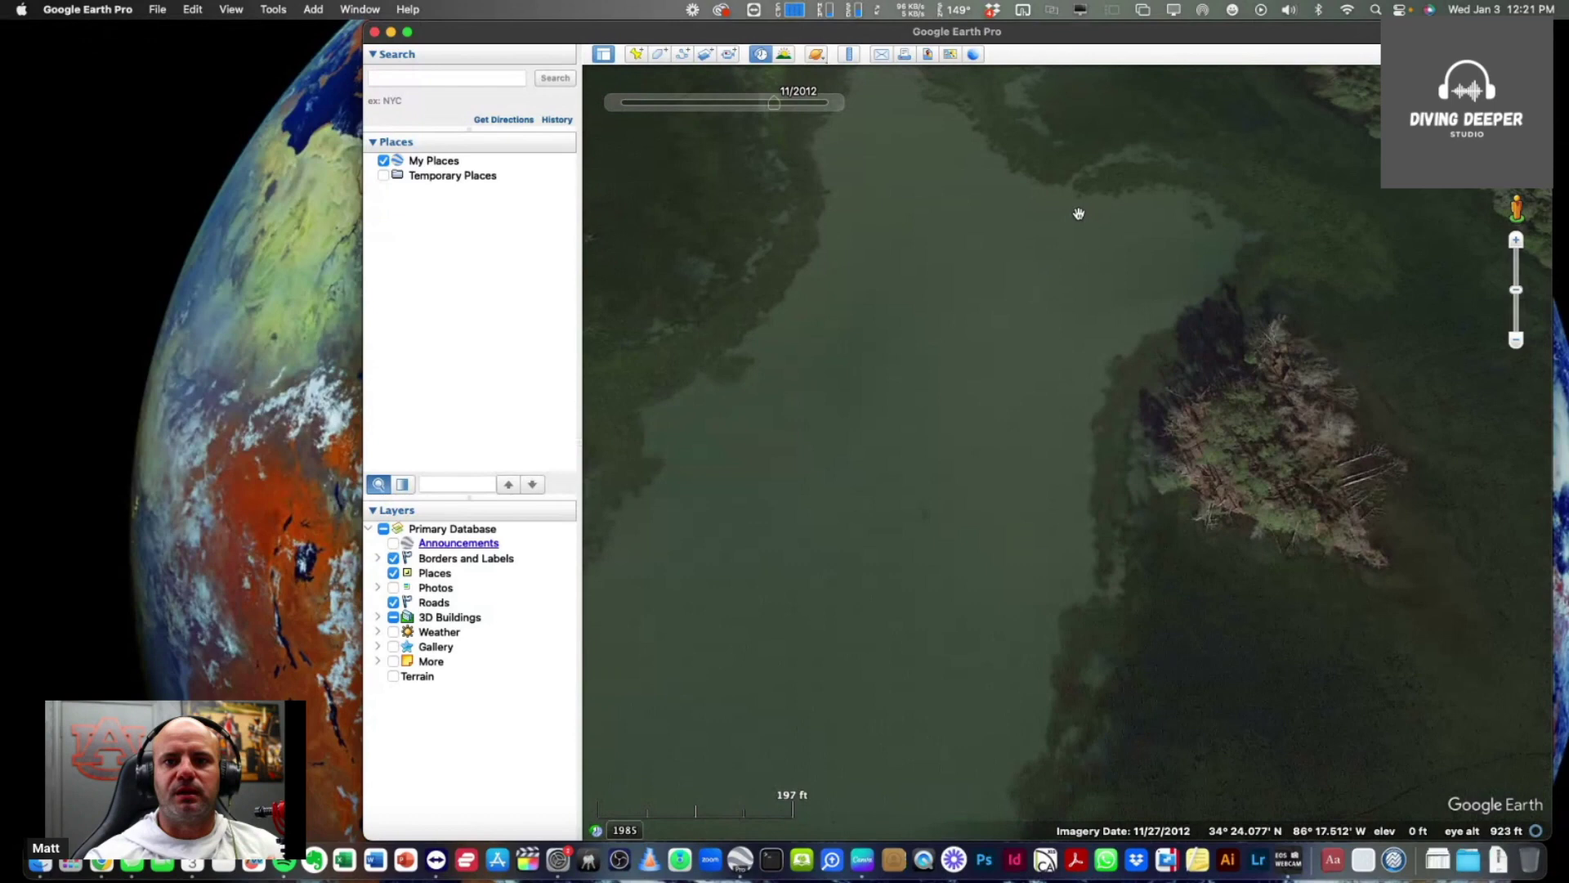
Step: Draw a path down the grass edge from the tree island along the creek channel and save it with its default name
left_click_drag(1079, 214, 1122, 91)
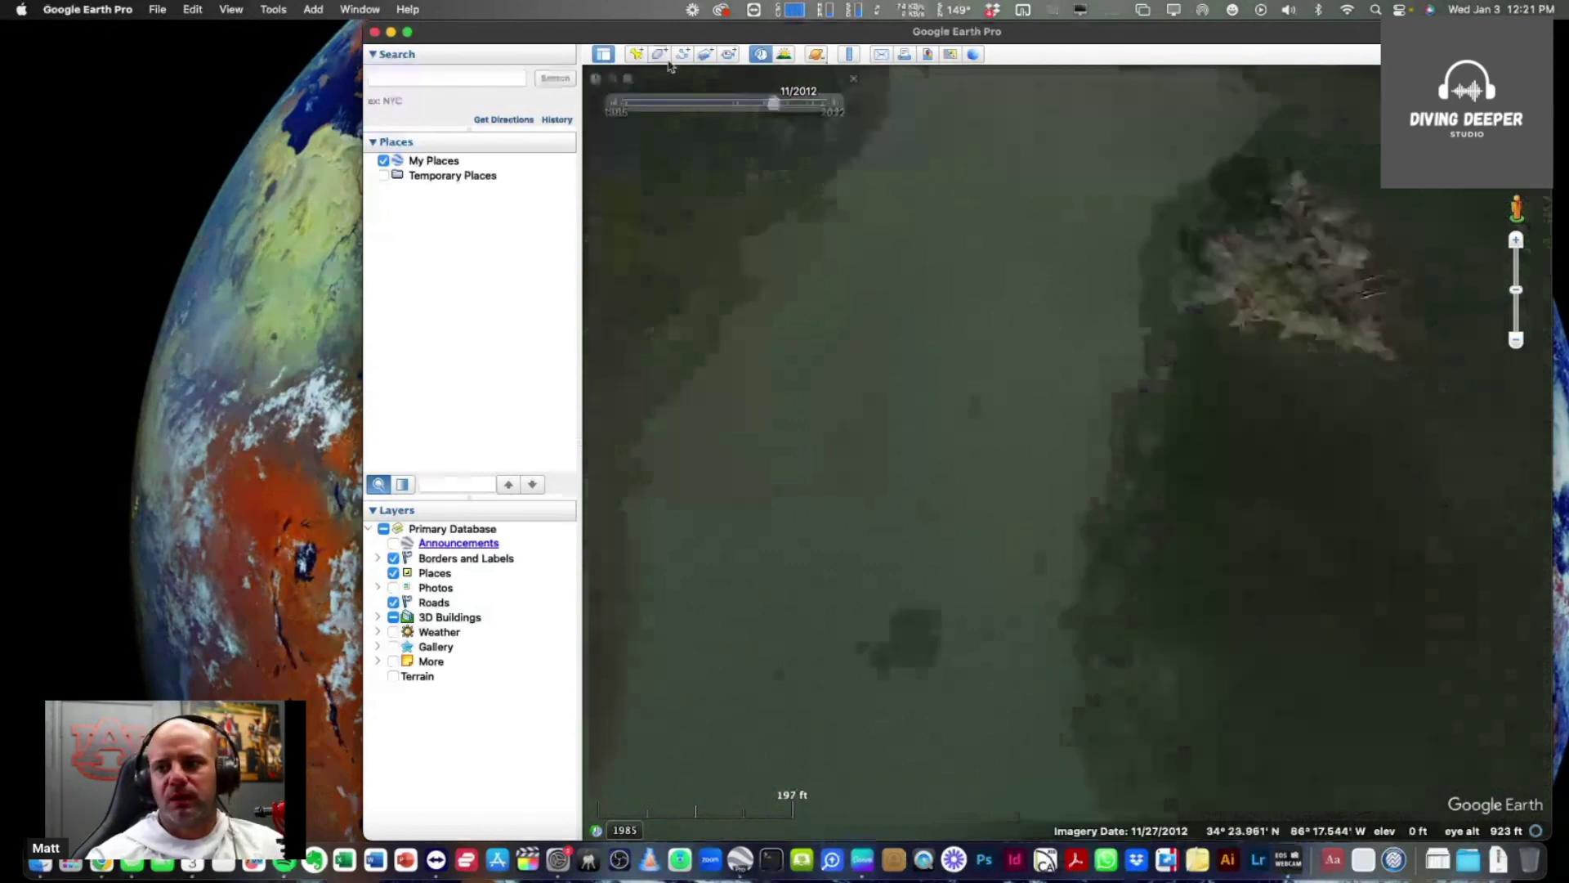
left_click(663, 56)
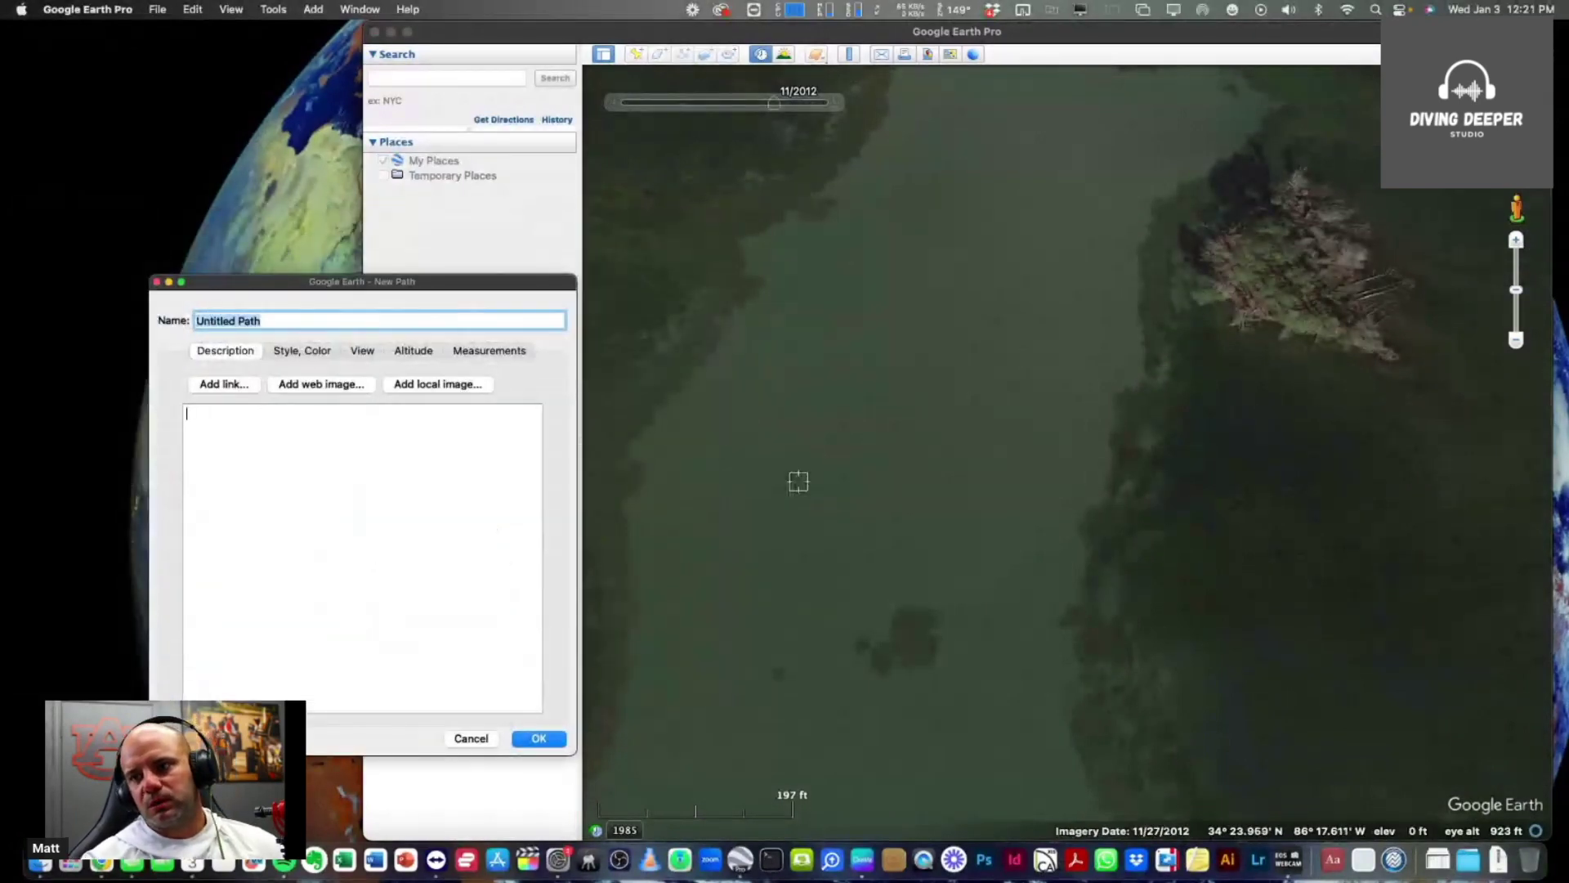
left_click(1137, 296)
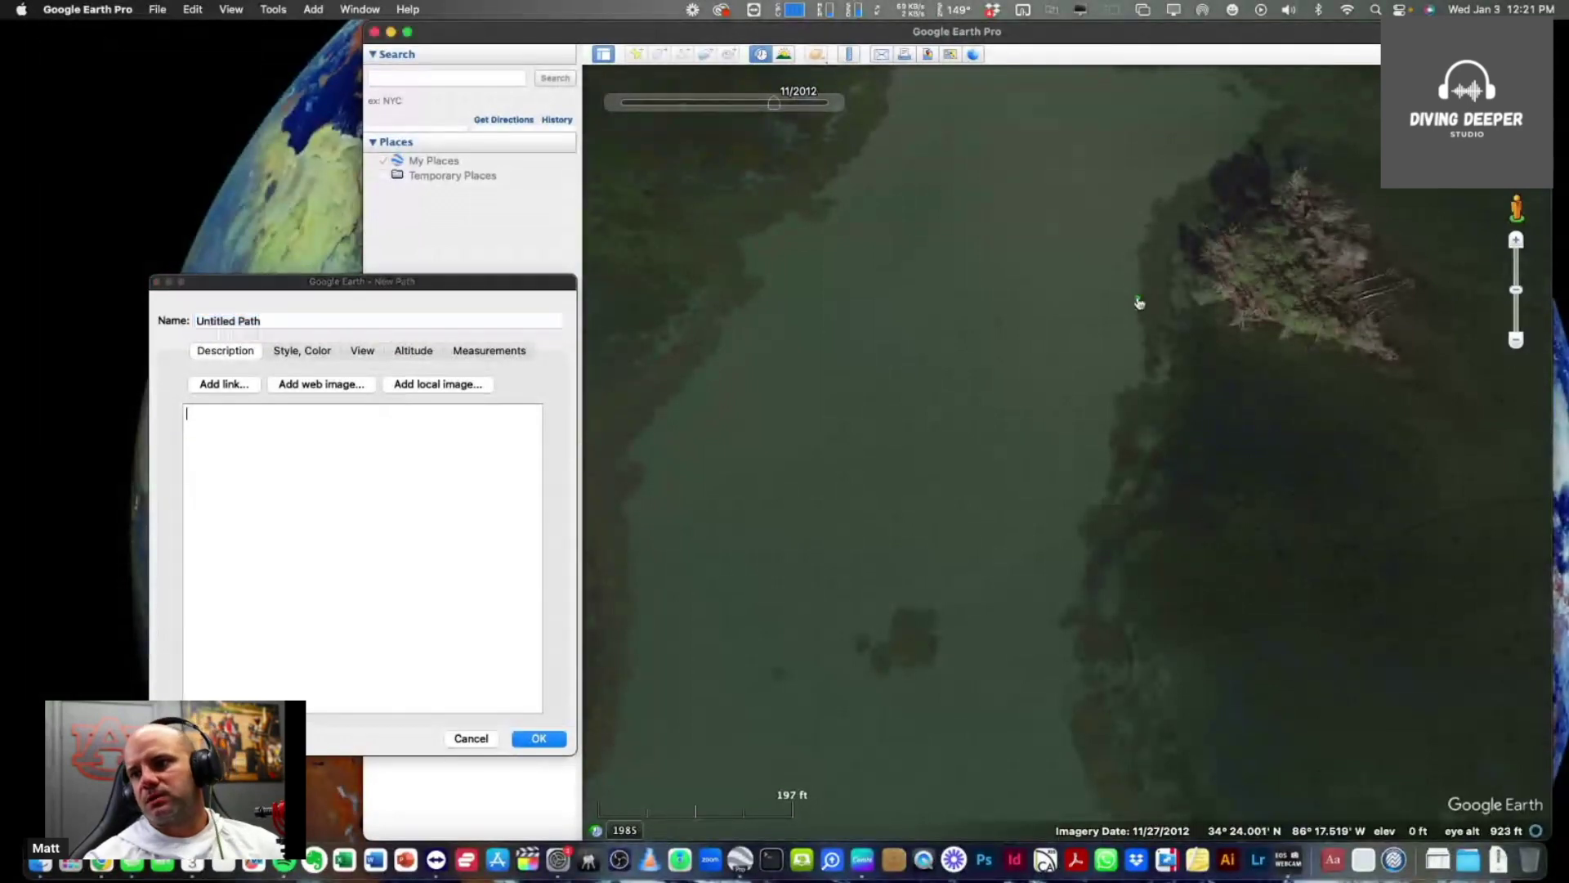
left_click(1133, 369)
left_click(1110, 407)
left_click(1099, 488)
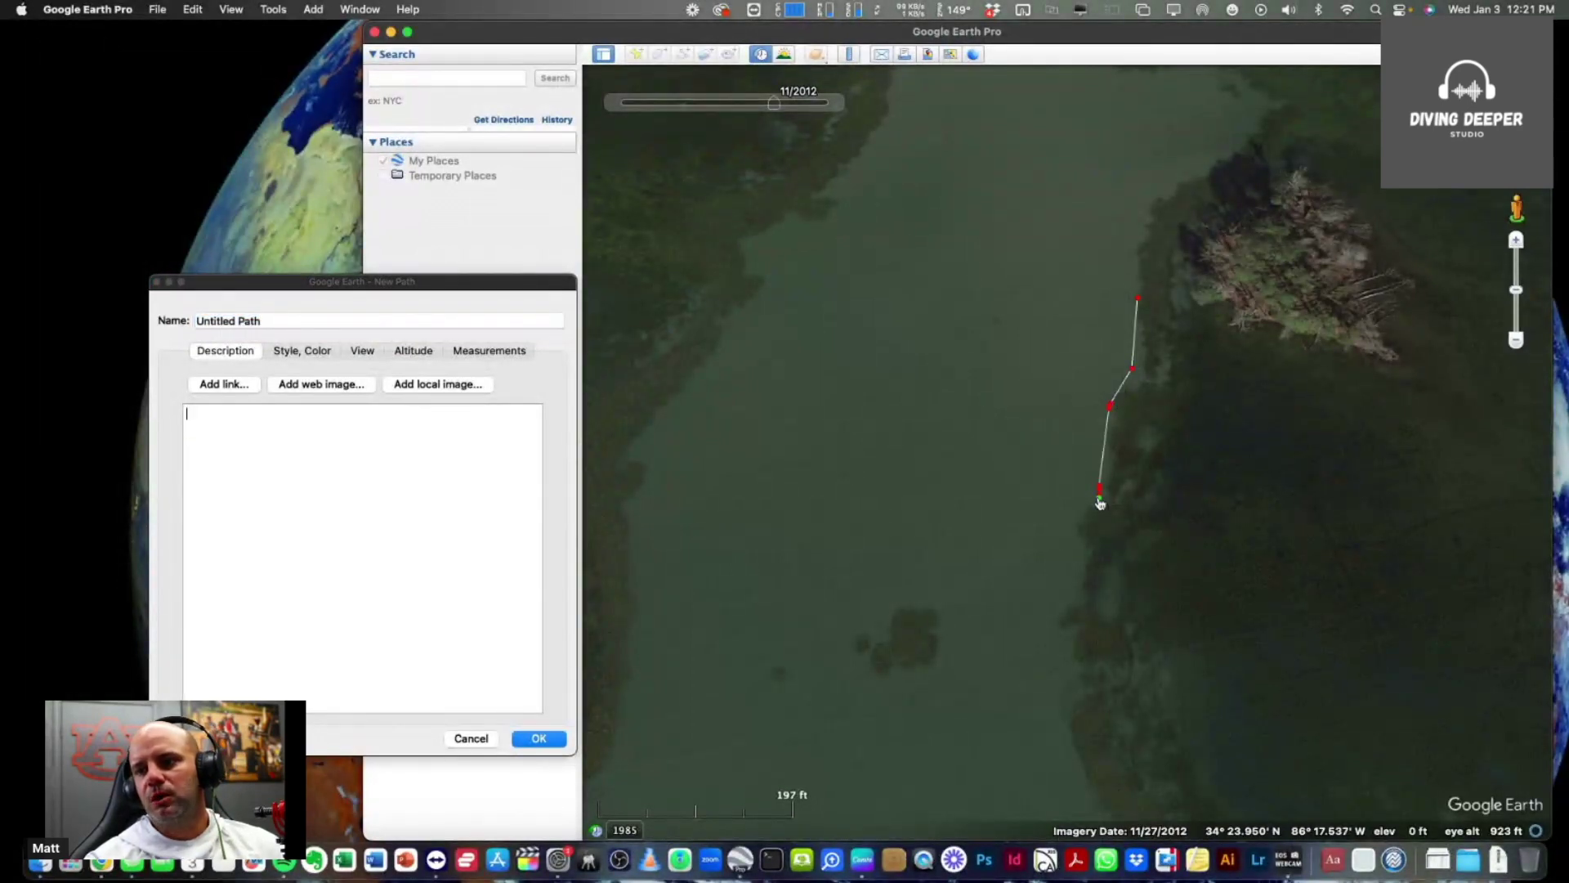
left_click(1088, 514)
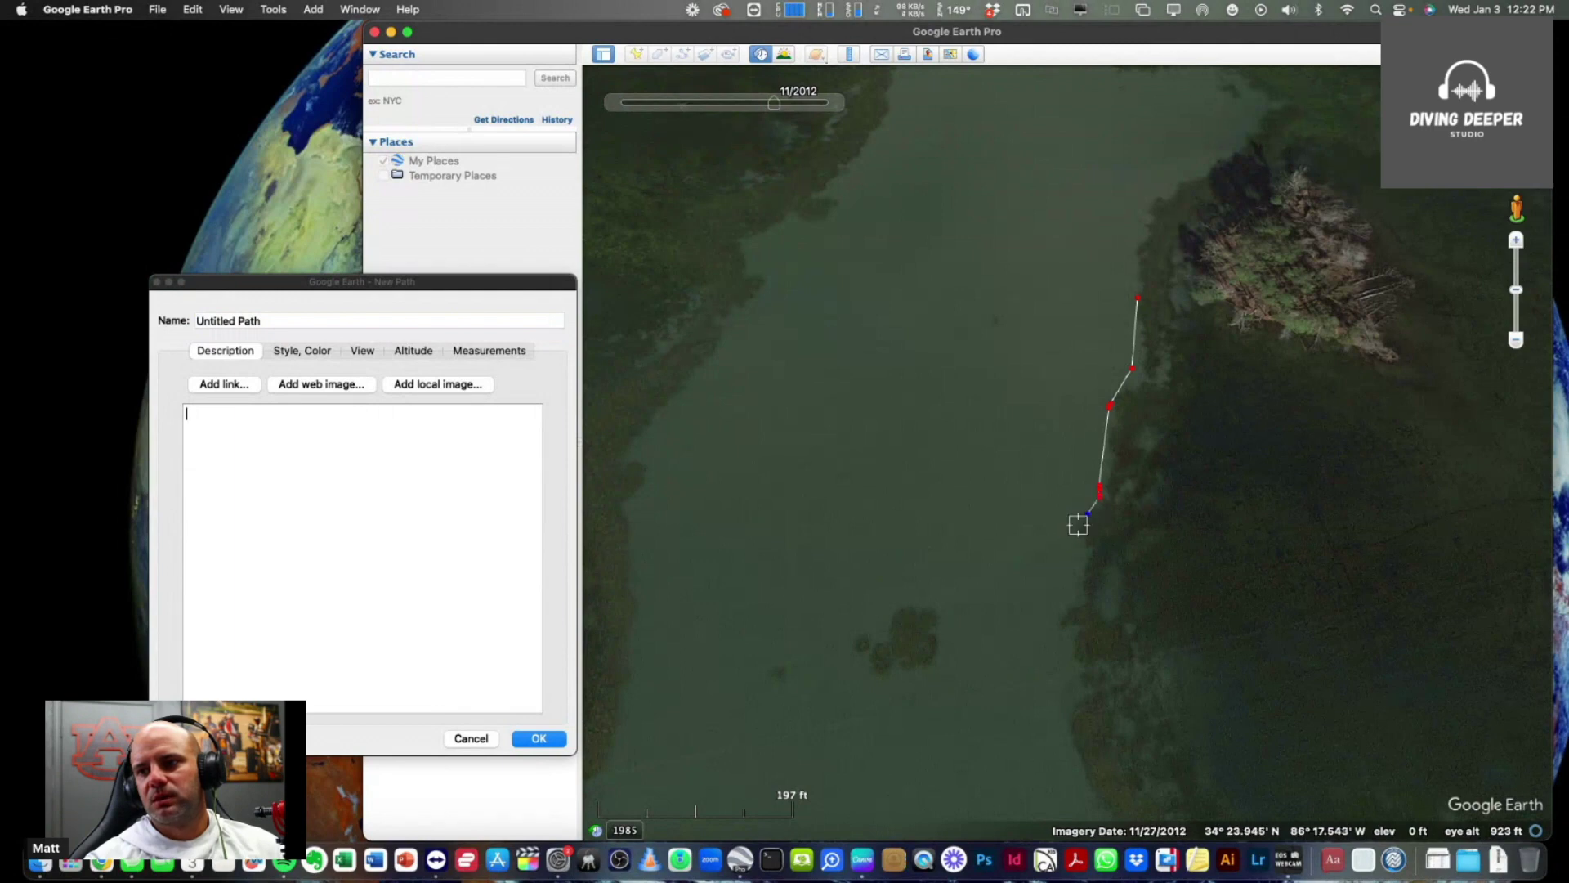
left_click(1079, 539)
left_click_drag(1079, 578, 1069, 613)
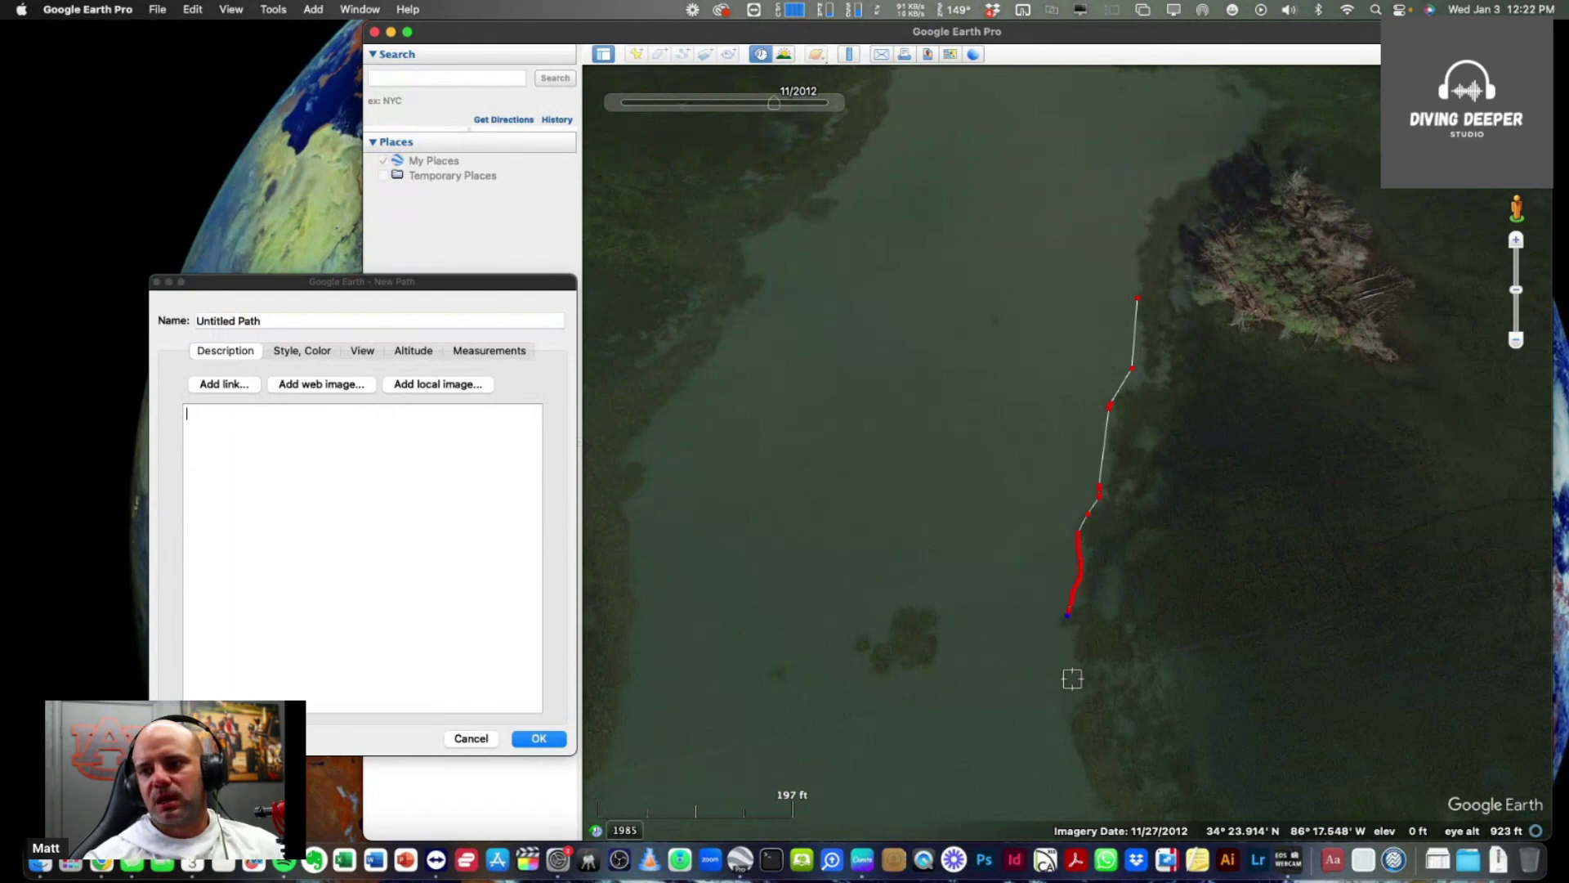
left_click_drag(1074, 693, 1075, 715)
left_click_drag(1084, 804, 1101, 804)
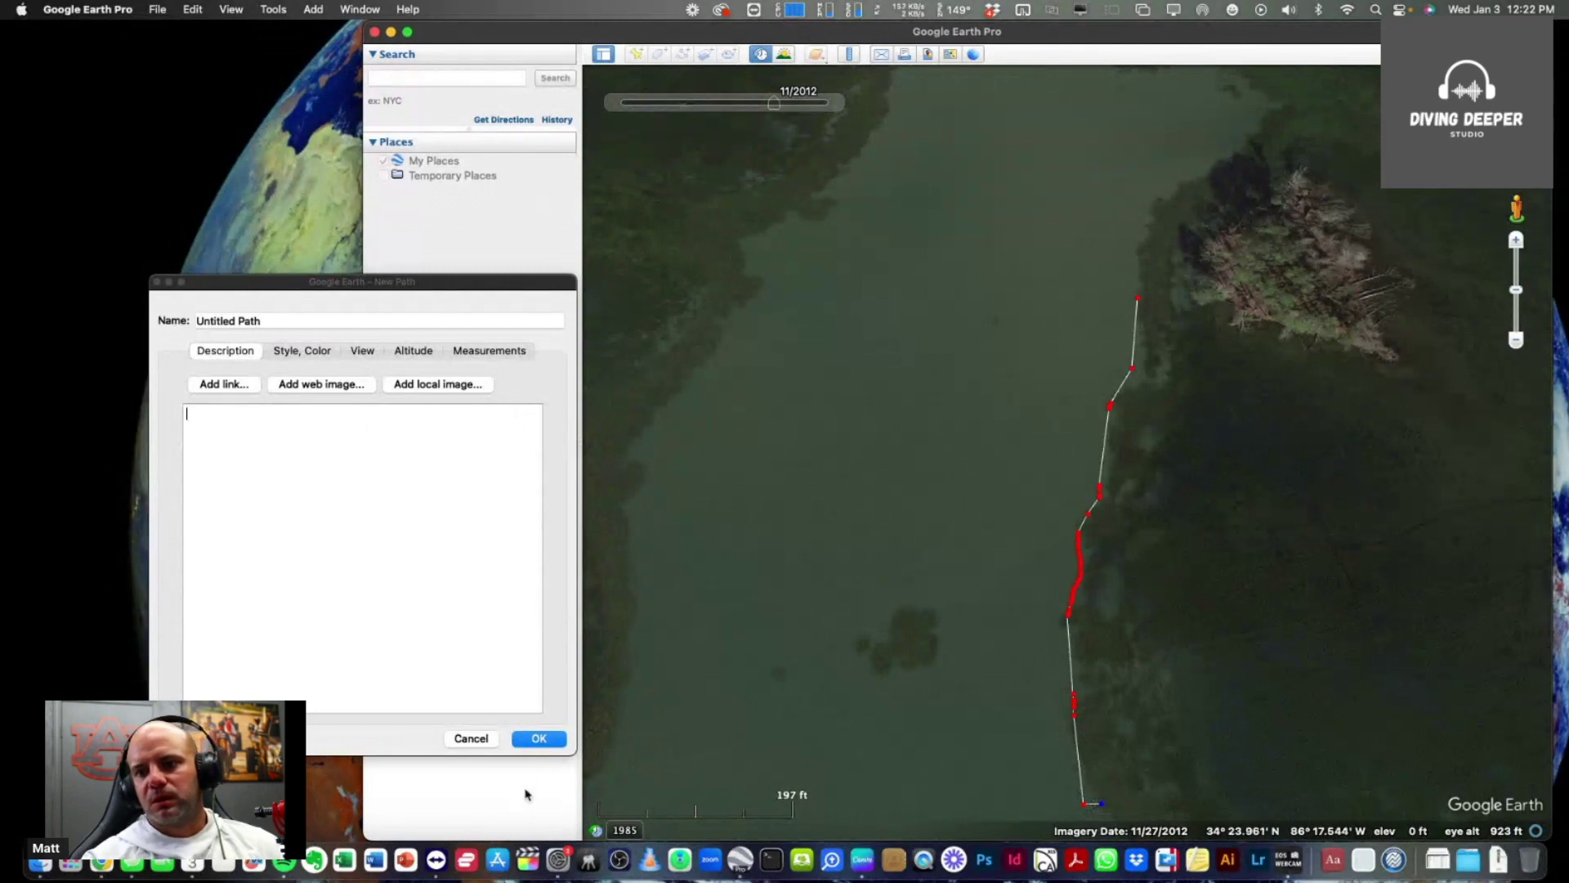
left_click(537, 739)
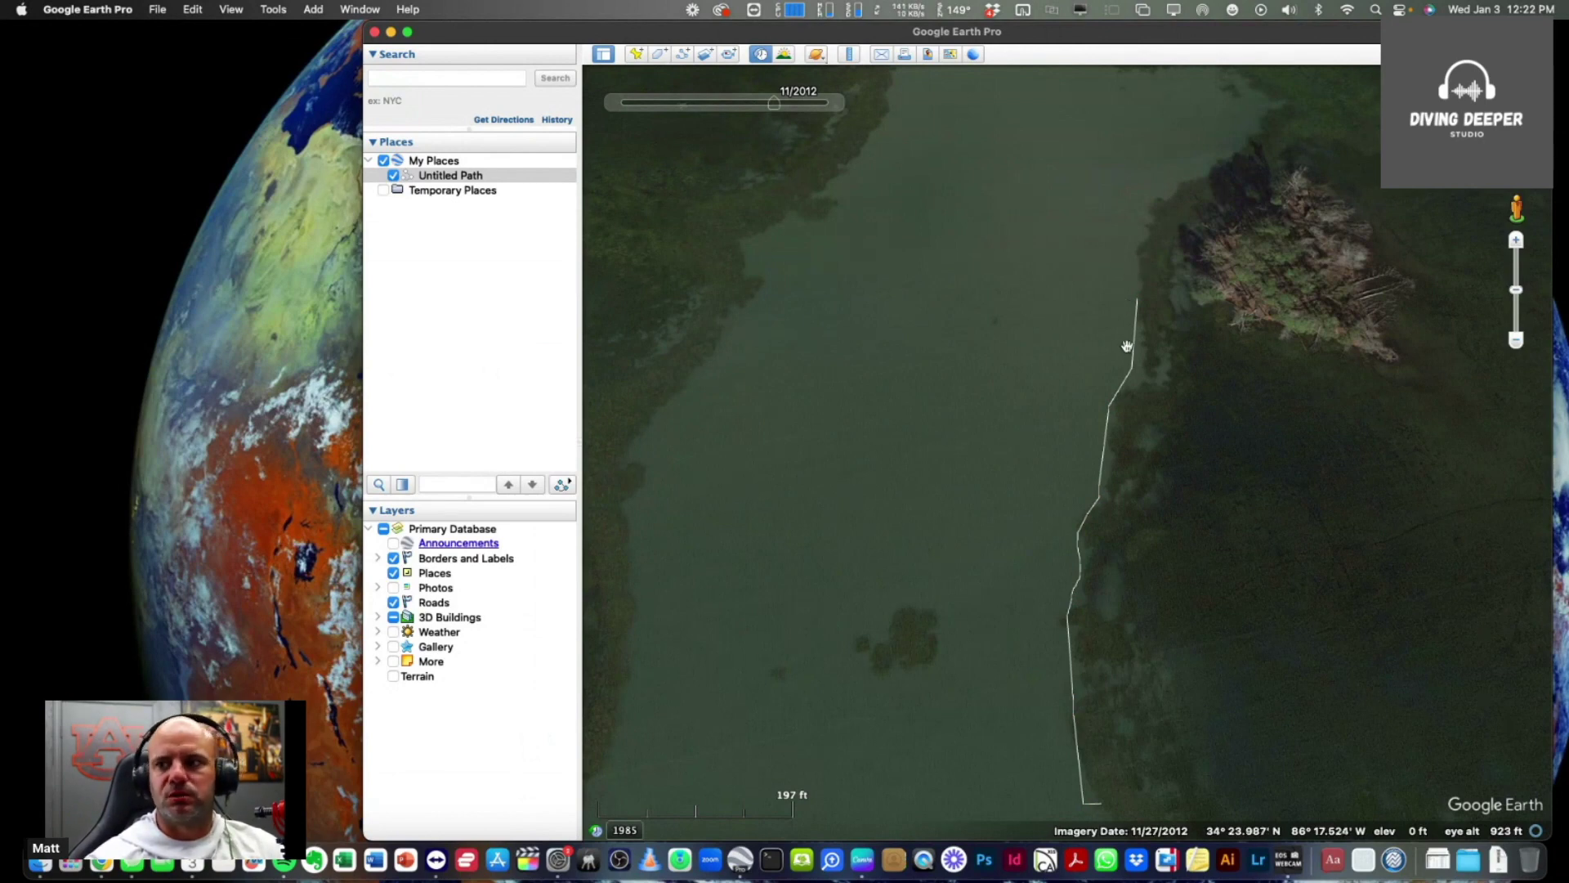
Step: Draw a second path along the outer grass edge beside the narrow tree island south of the saved path
scroll(1126, 346, "down", 3)
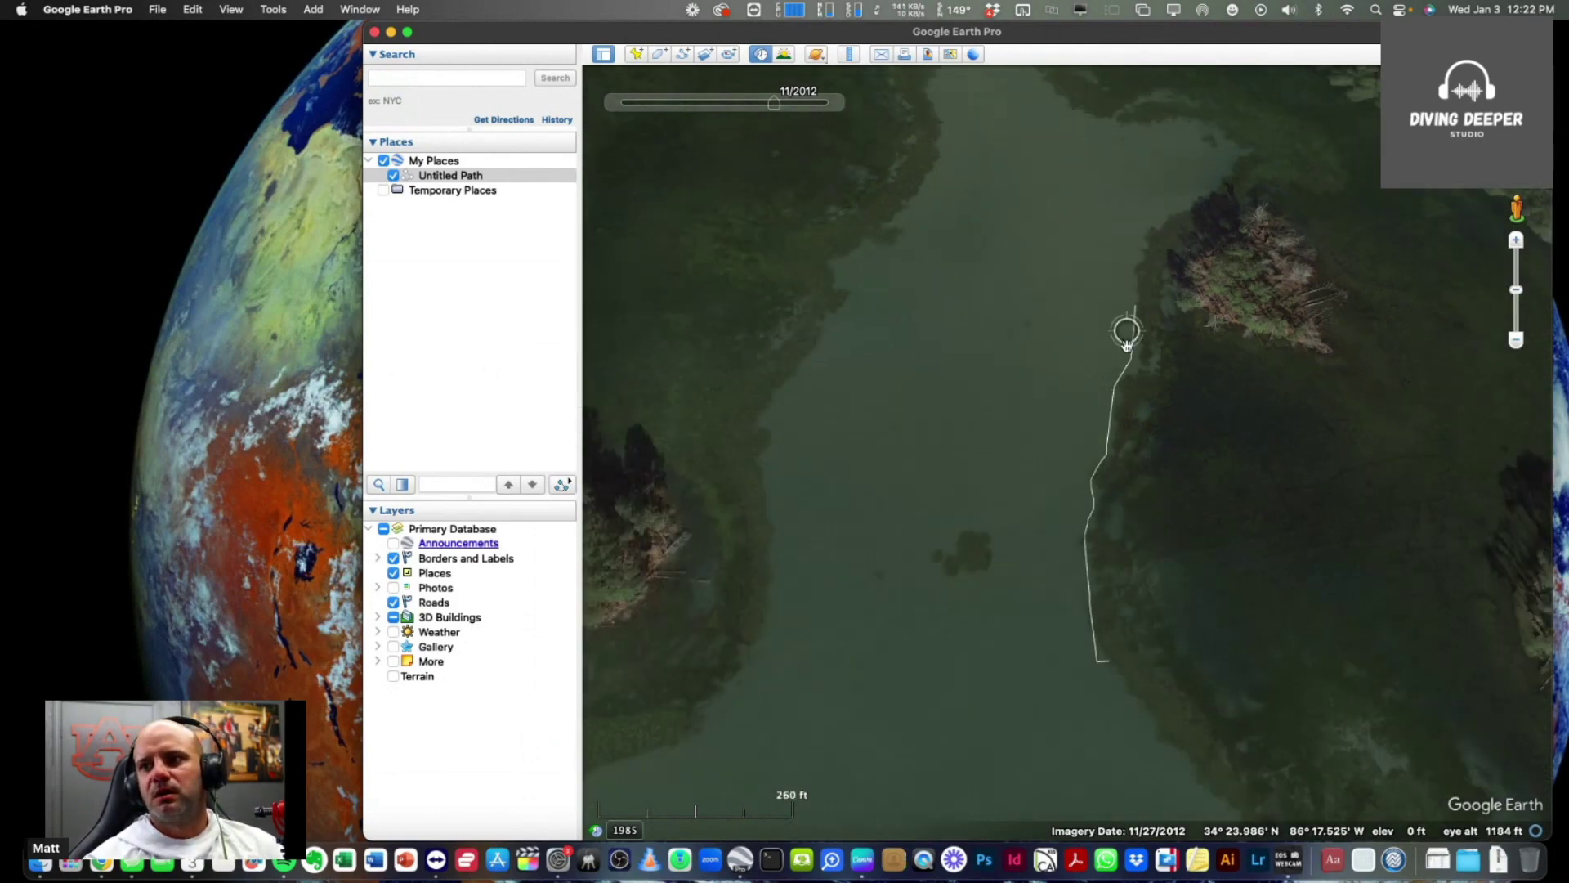
scroll(1127, 346, "down", 5)
left_click_drag(1111, 263, 1037, 504)
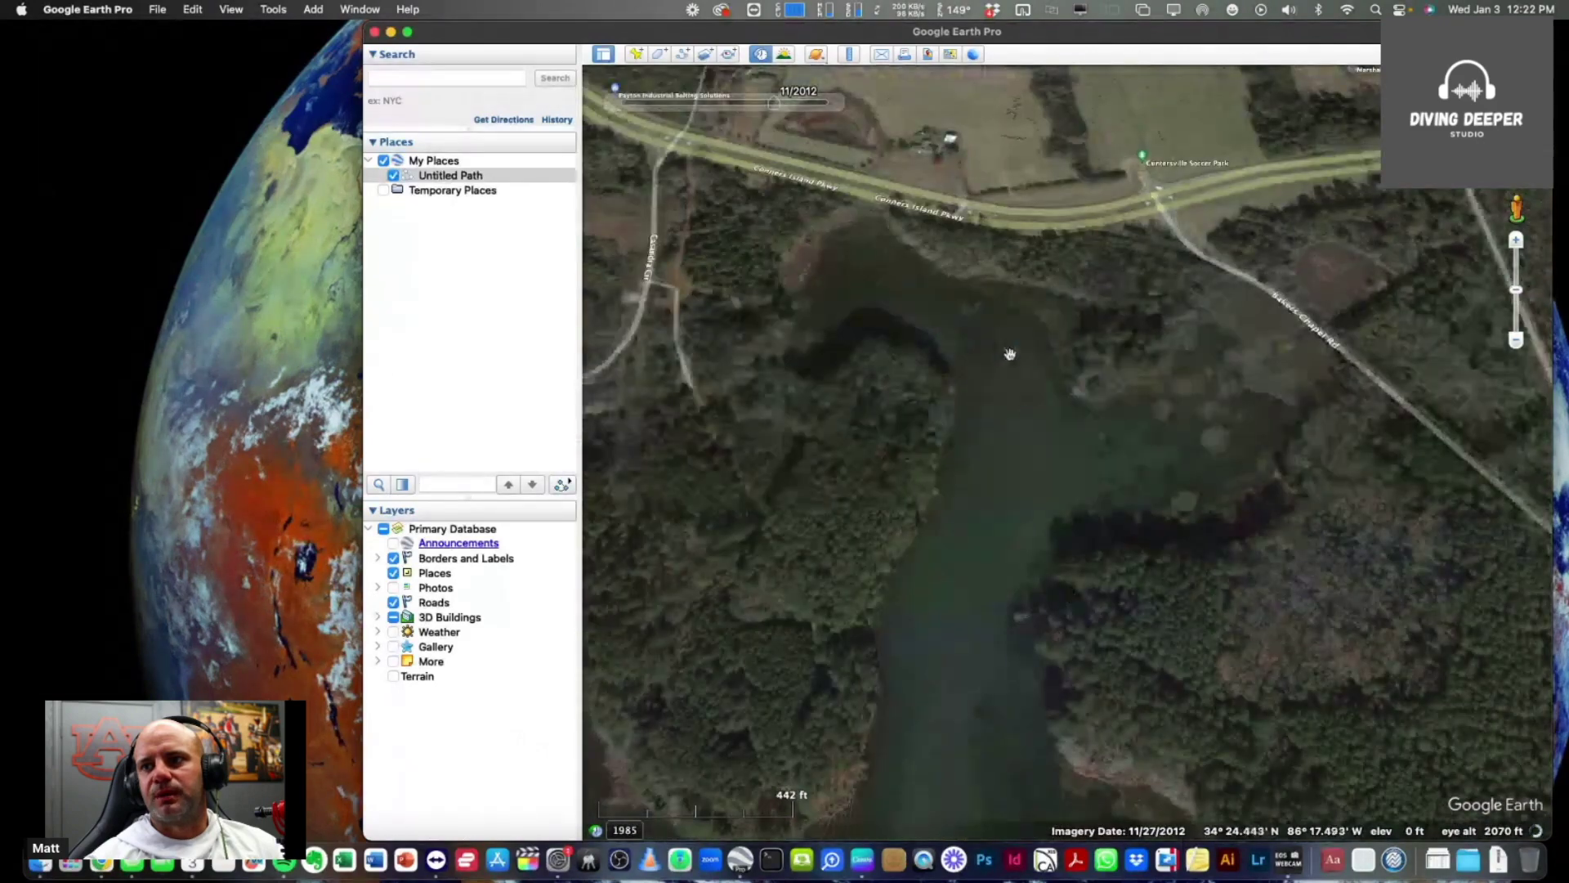
left_click_drag(1131, 487, 1061, 168)
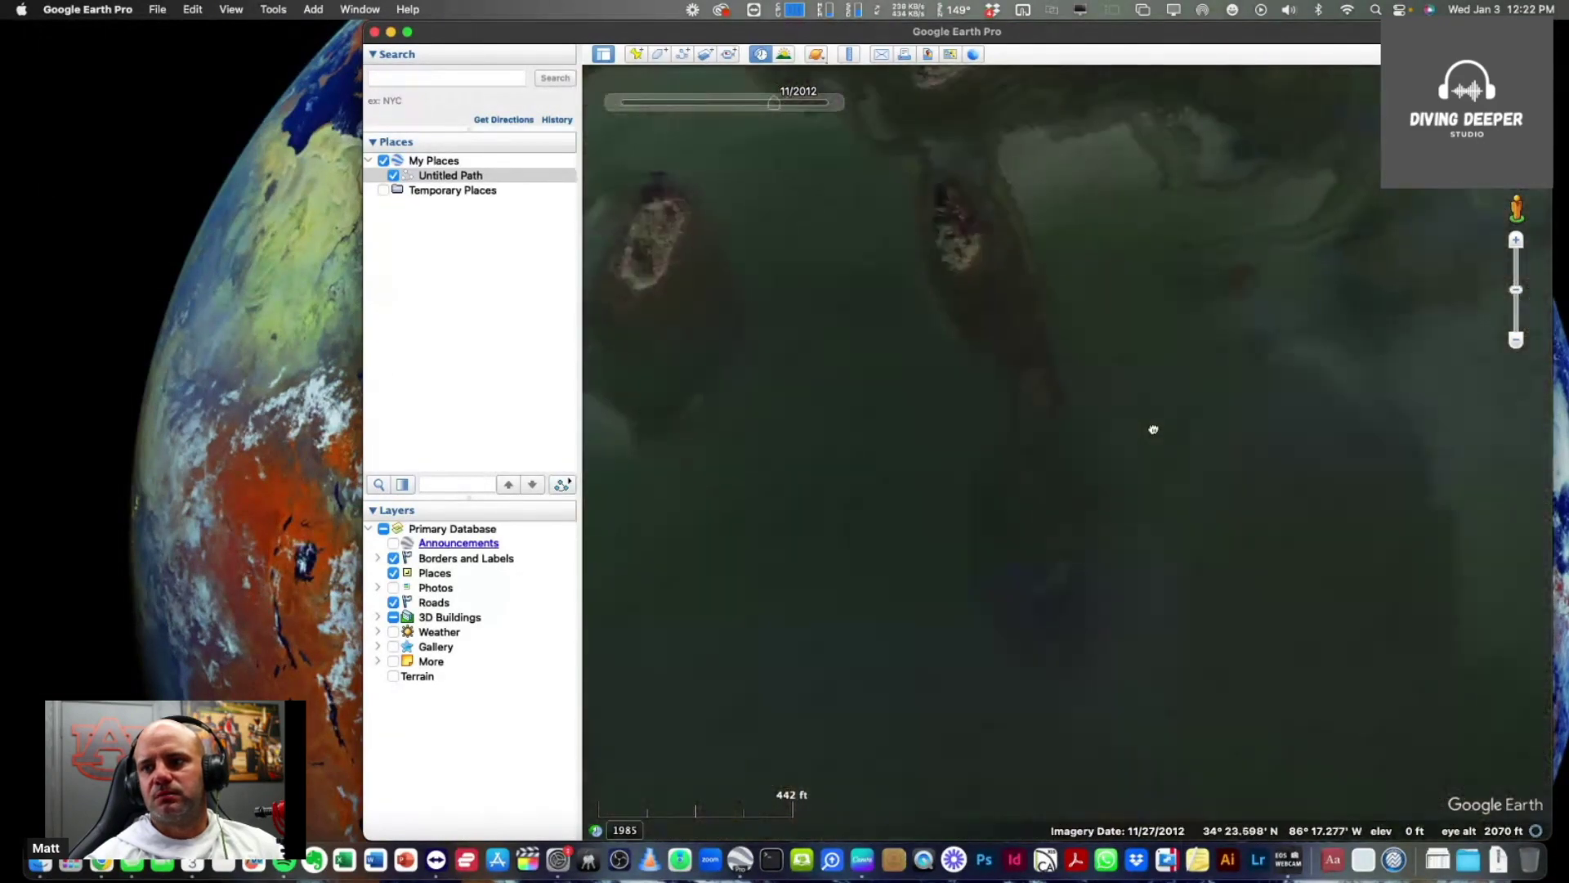
left_click_drag(1153, 429, 1016, 561)
left_click_drag(883, 316, 977, 459)
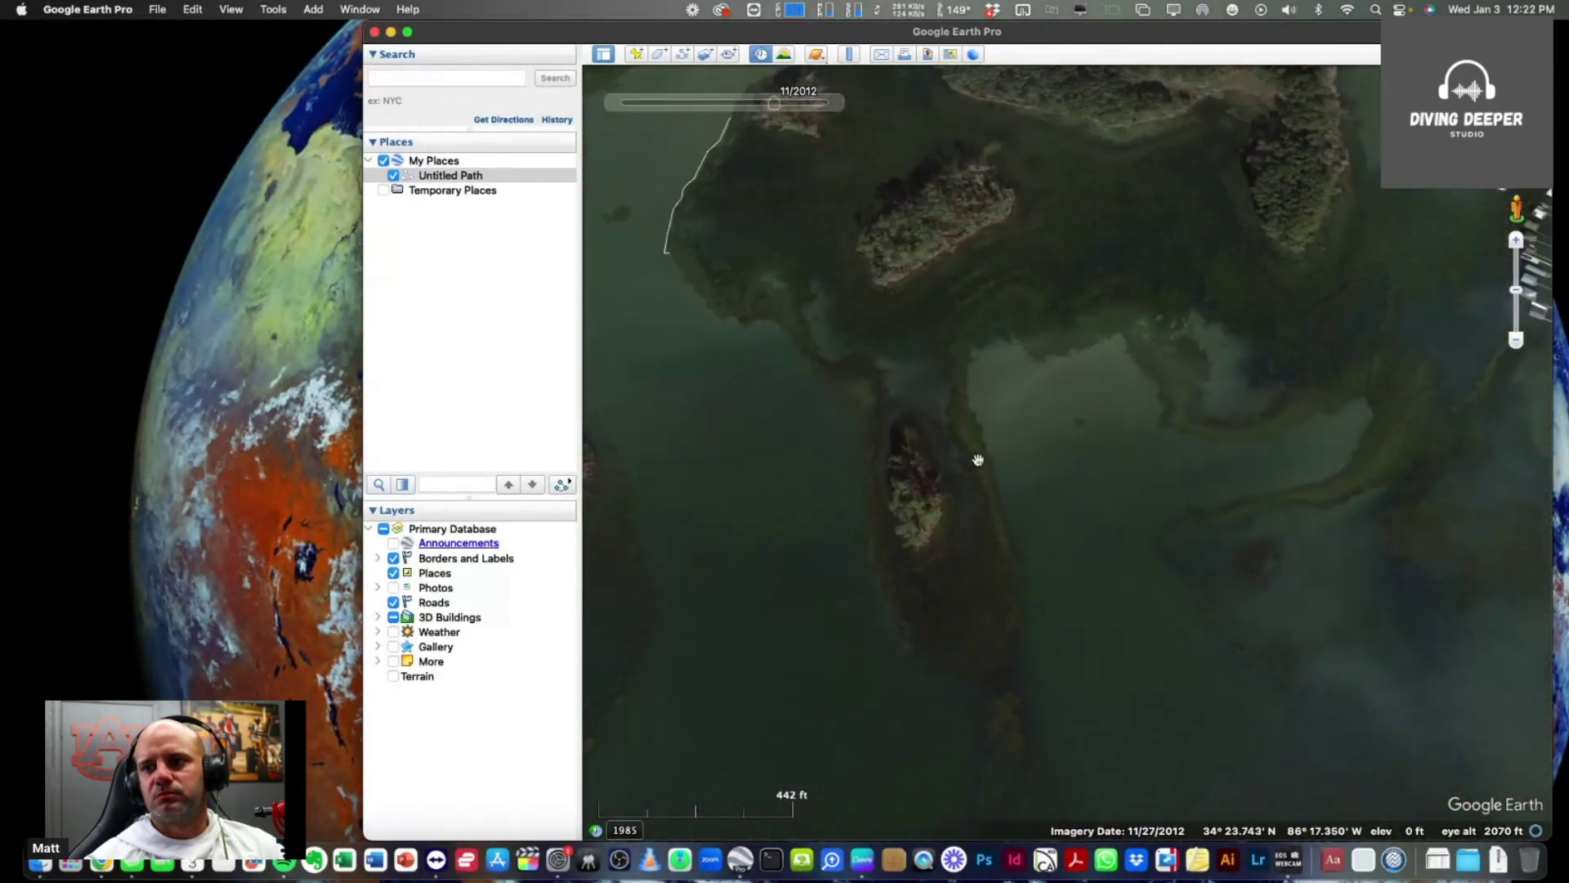
scroll(978, 458, "up", 5)
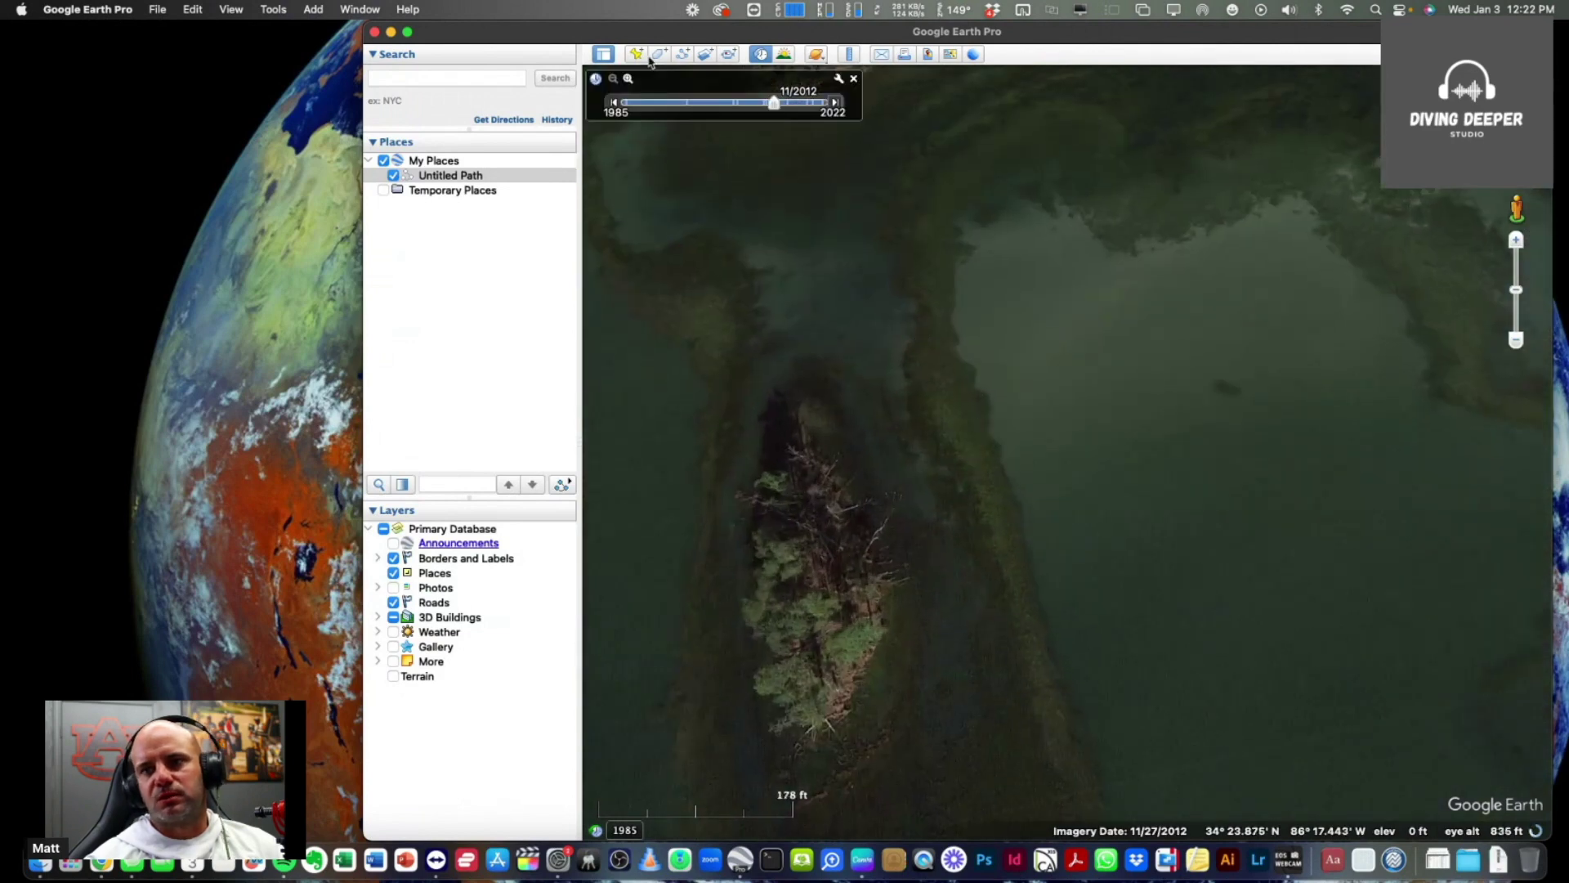
left_click(682, 54)
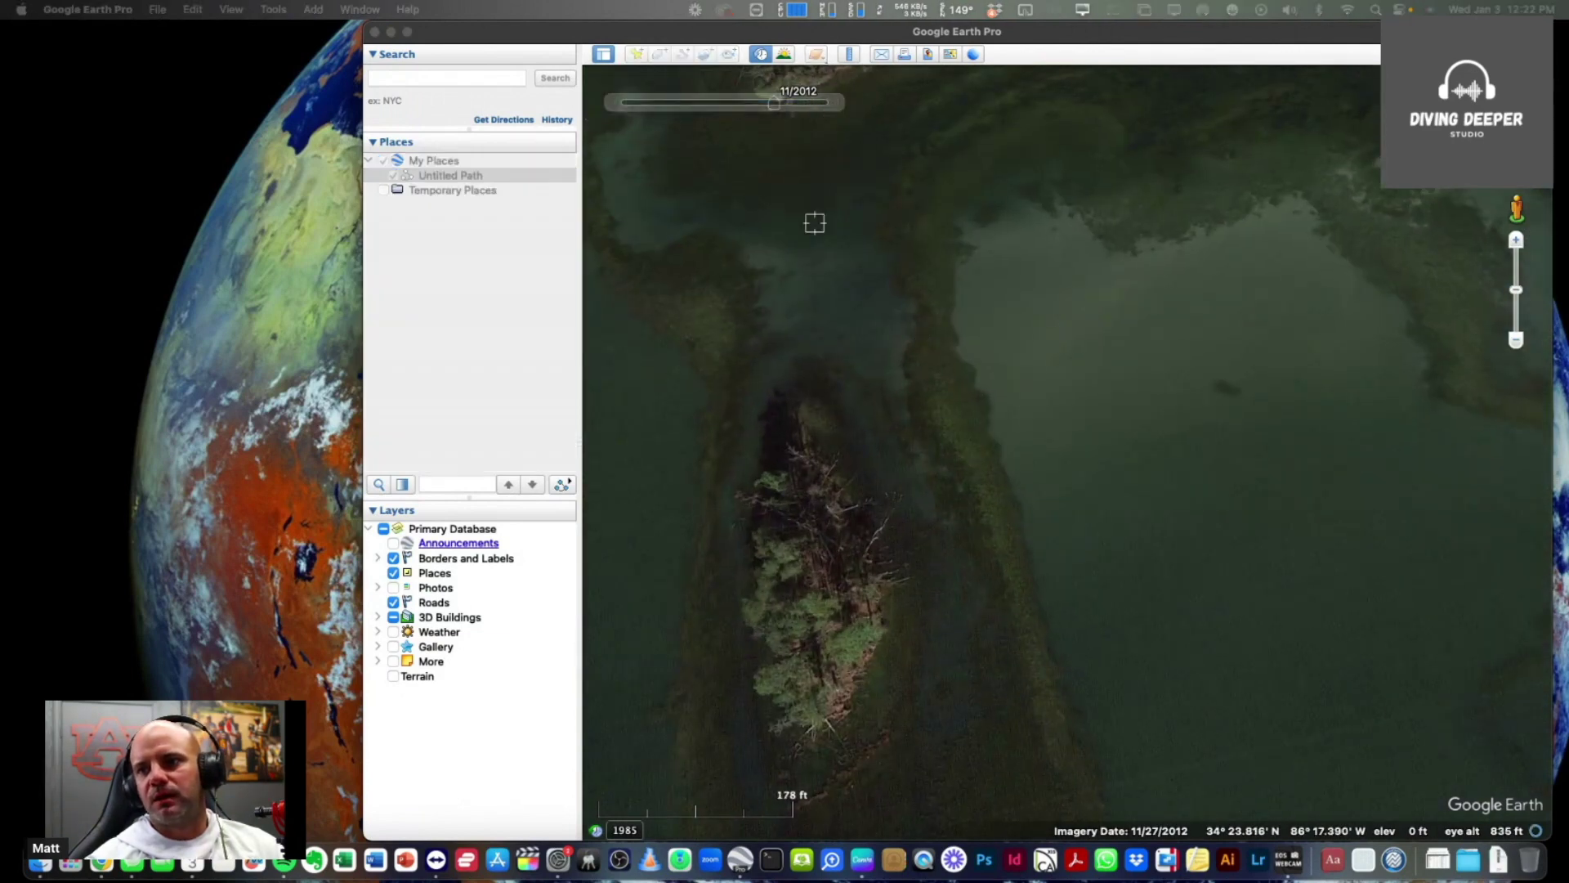
left_click_drag(955, 292, 991, 461)
left_click(1029, 561)
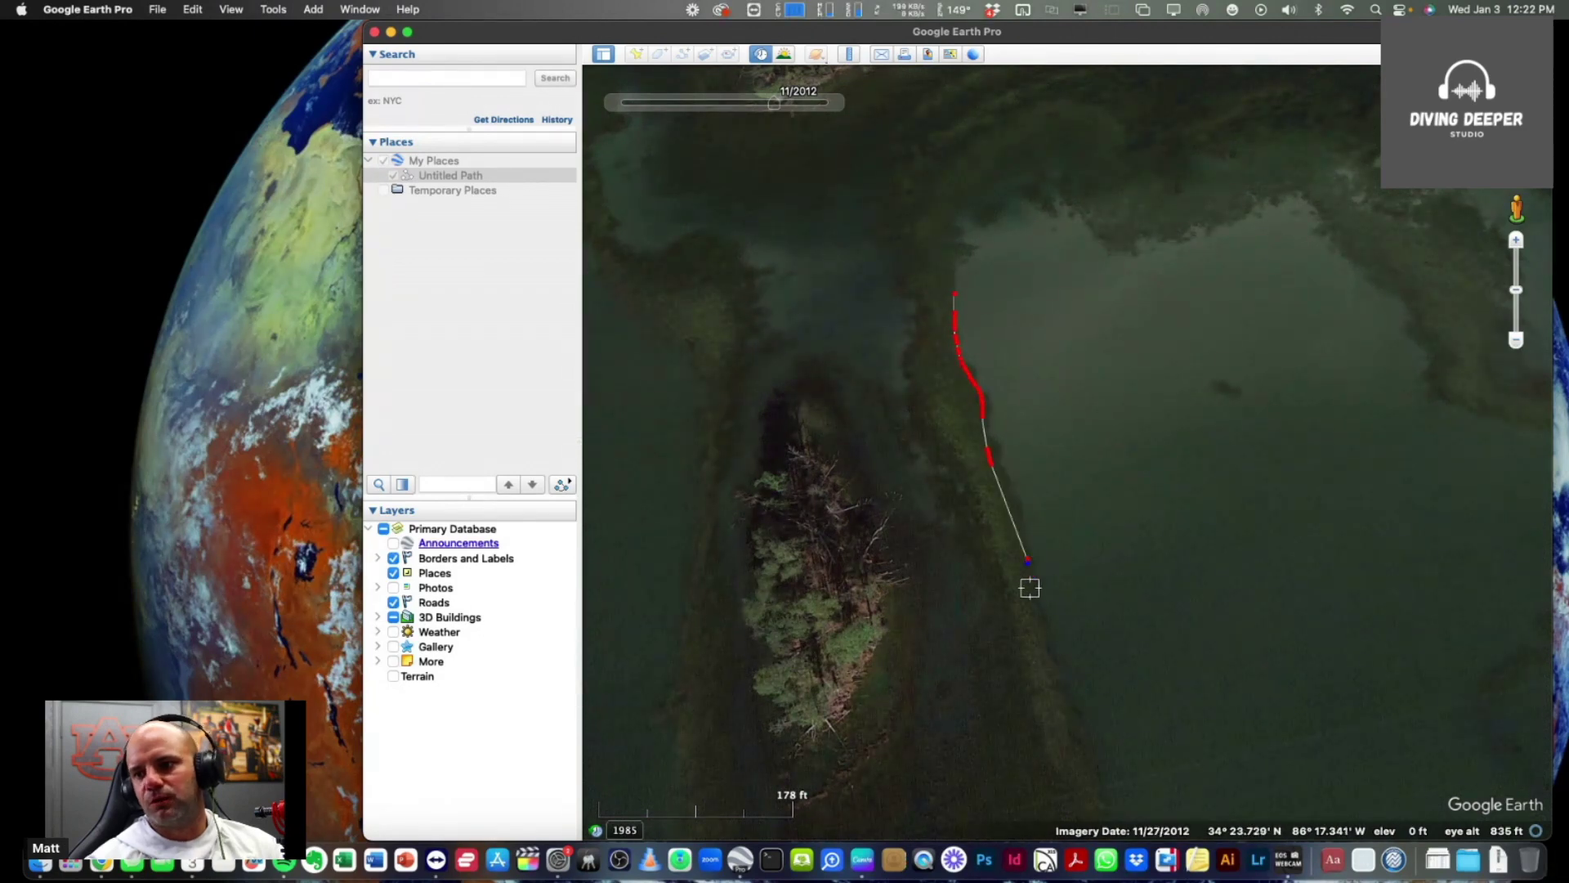
left_click(1062, 677)
left_click(1091, 768)
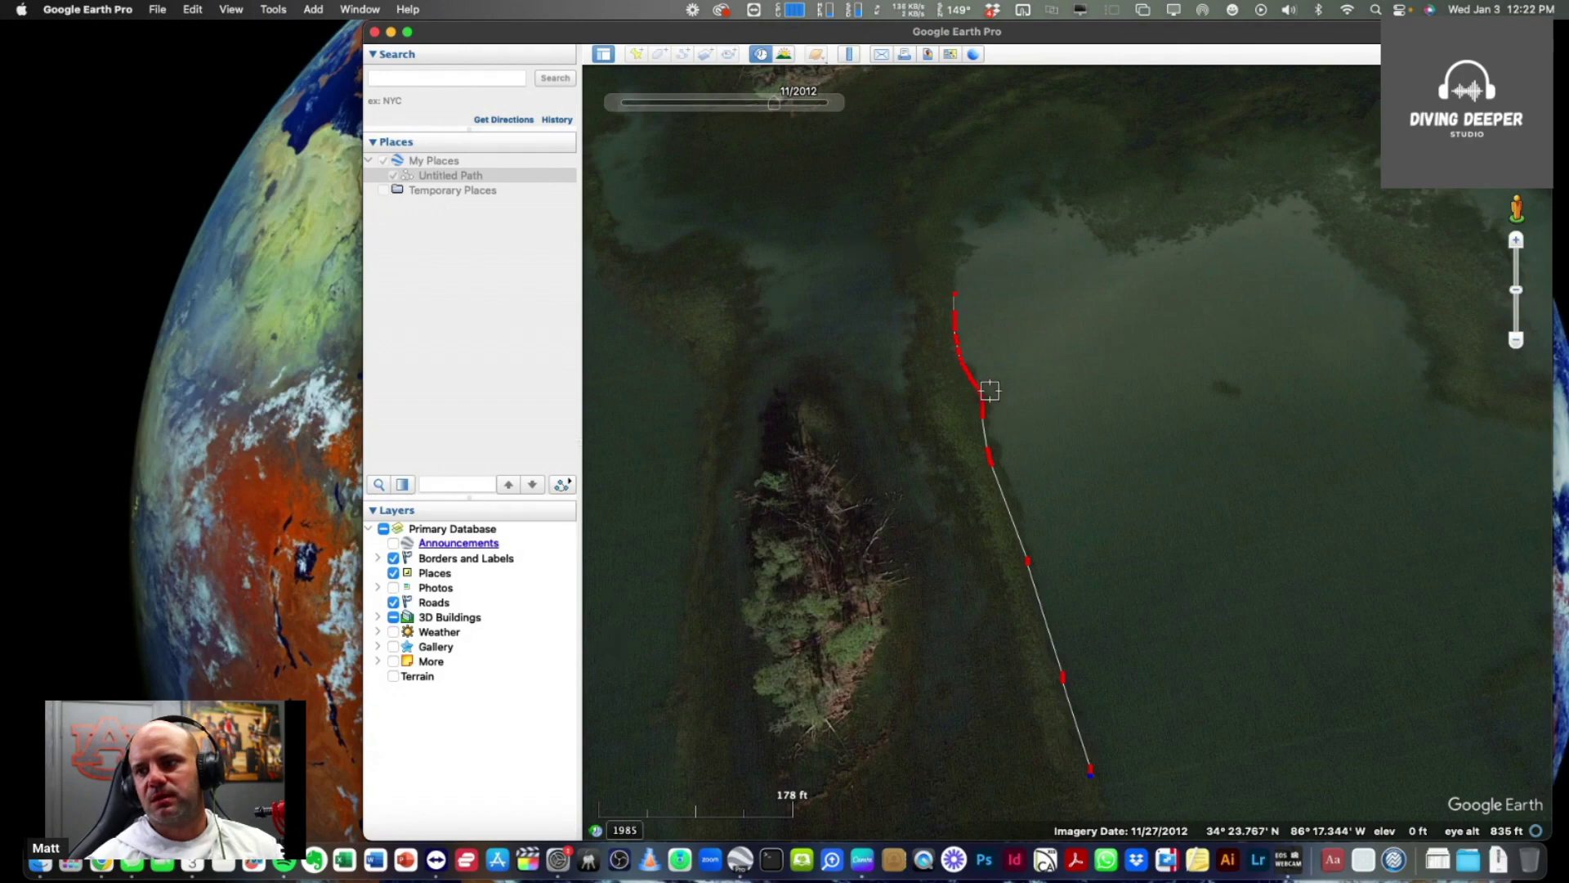
Step: Try to mark the isolated grass patch in mid-channel with a point of the new path, and cancel that path
scroll(1007, 406, "down", 2)
scroll(1008, 407, "down", 3)
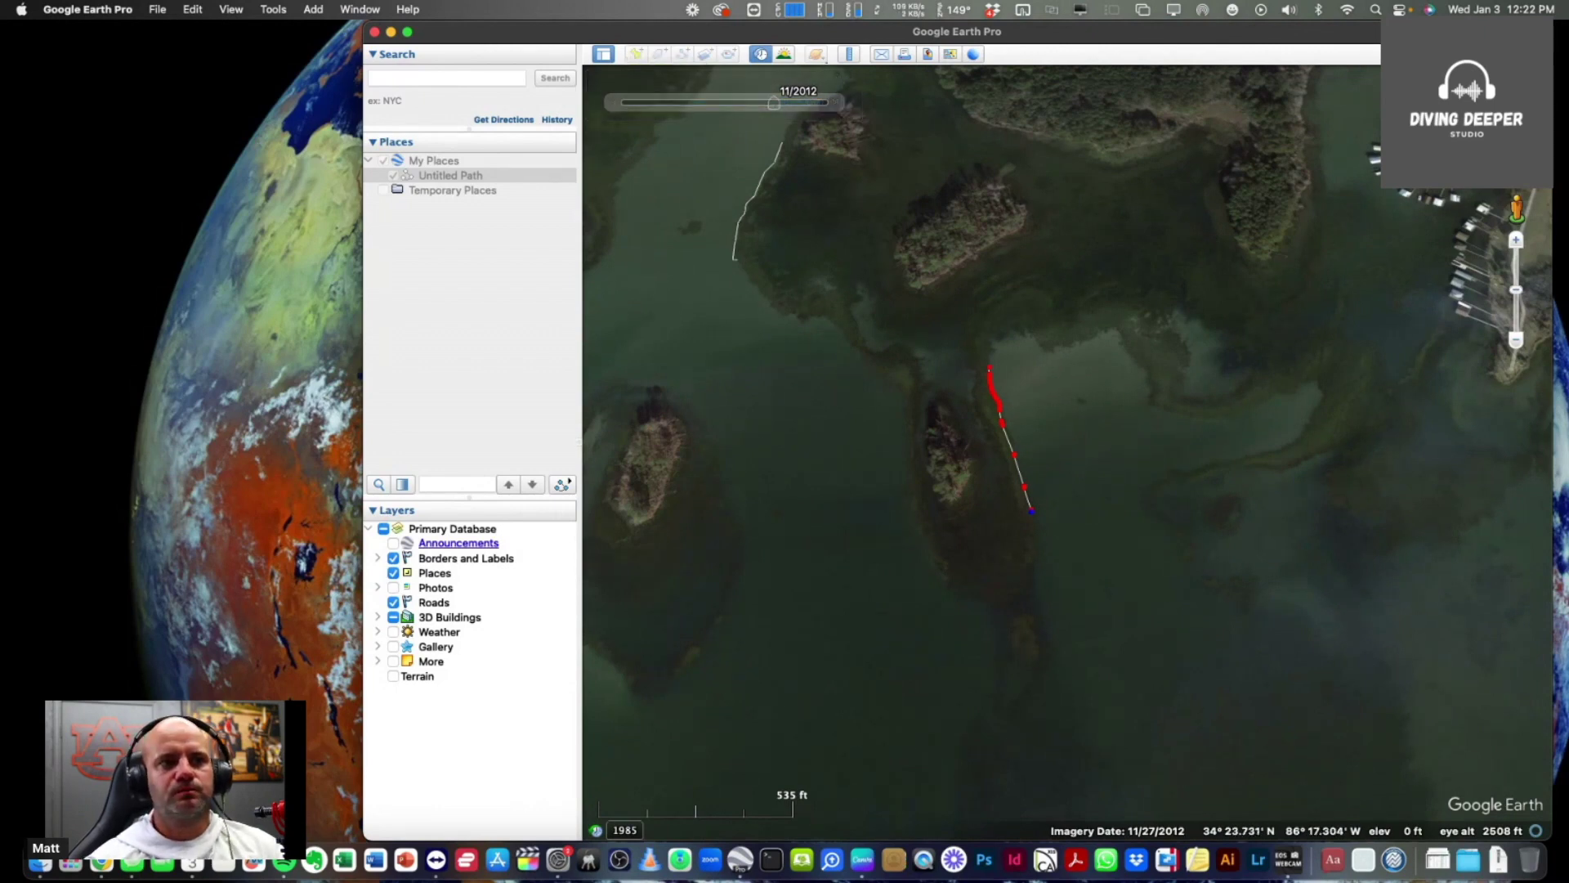
left_click_drag(2, 378, 296, 300)
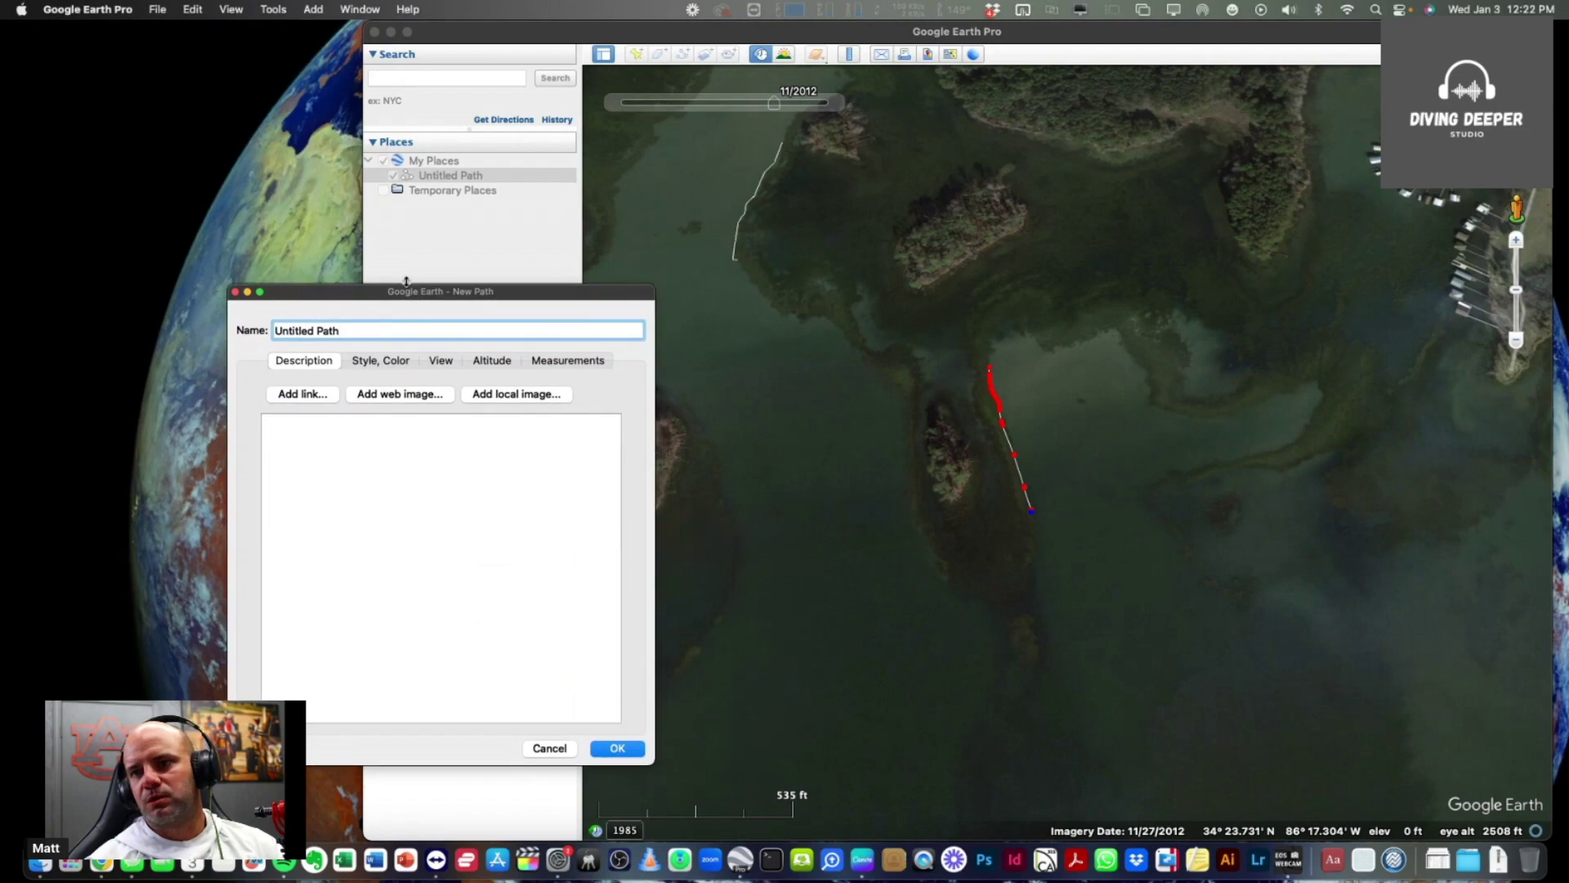
scroll(660, 201, "up", 5)
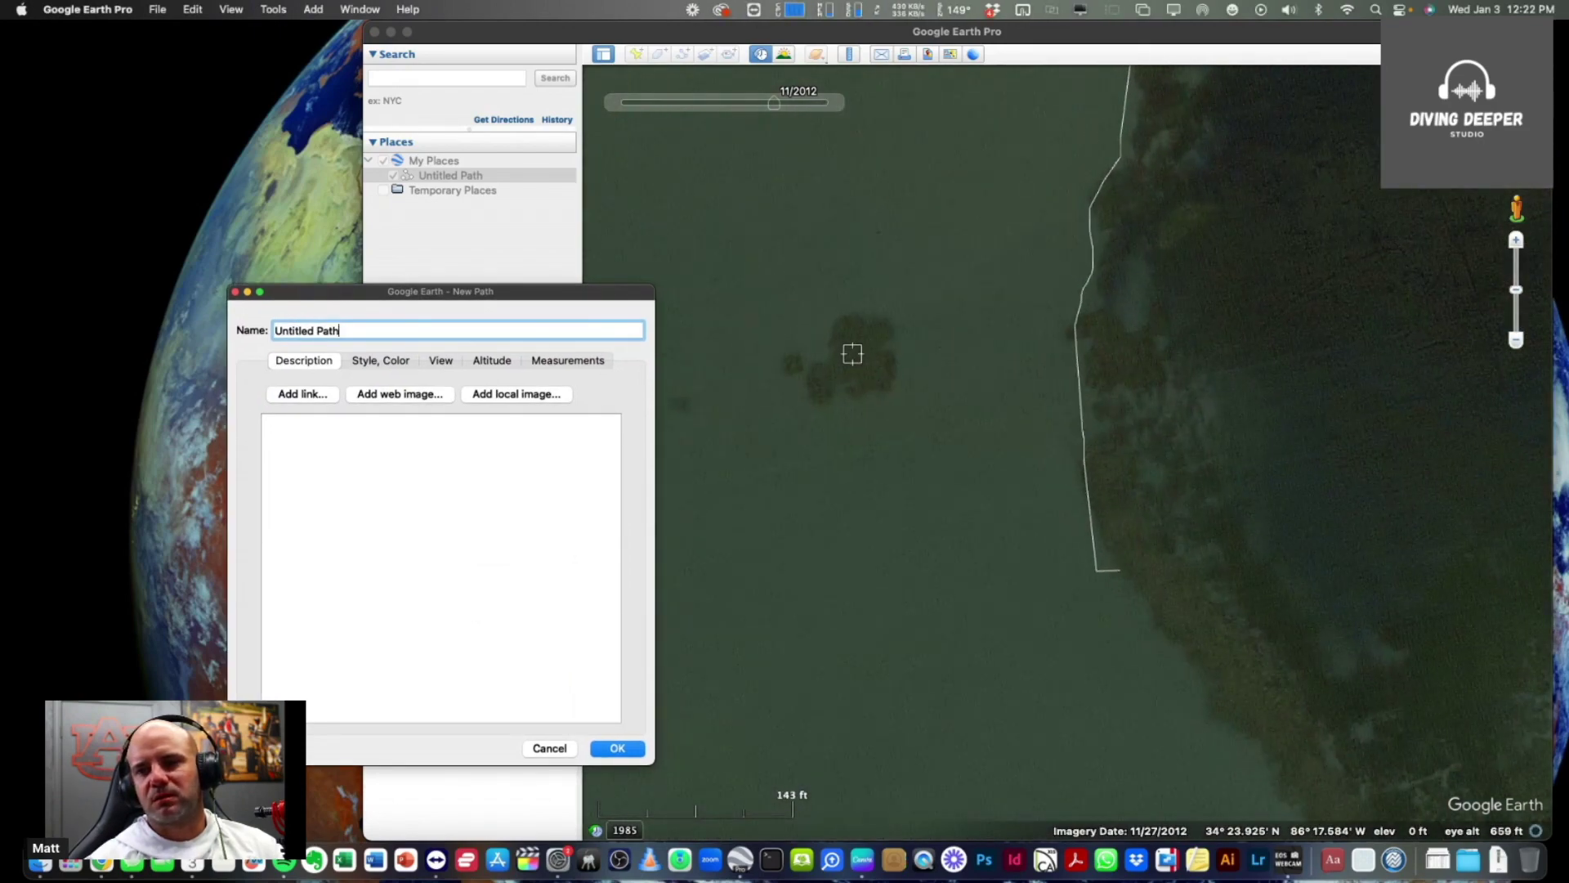
left_click(852, 354)
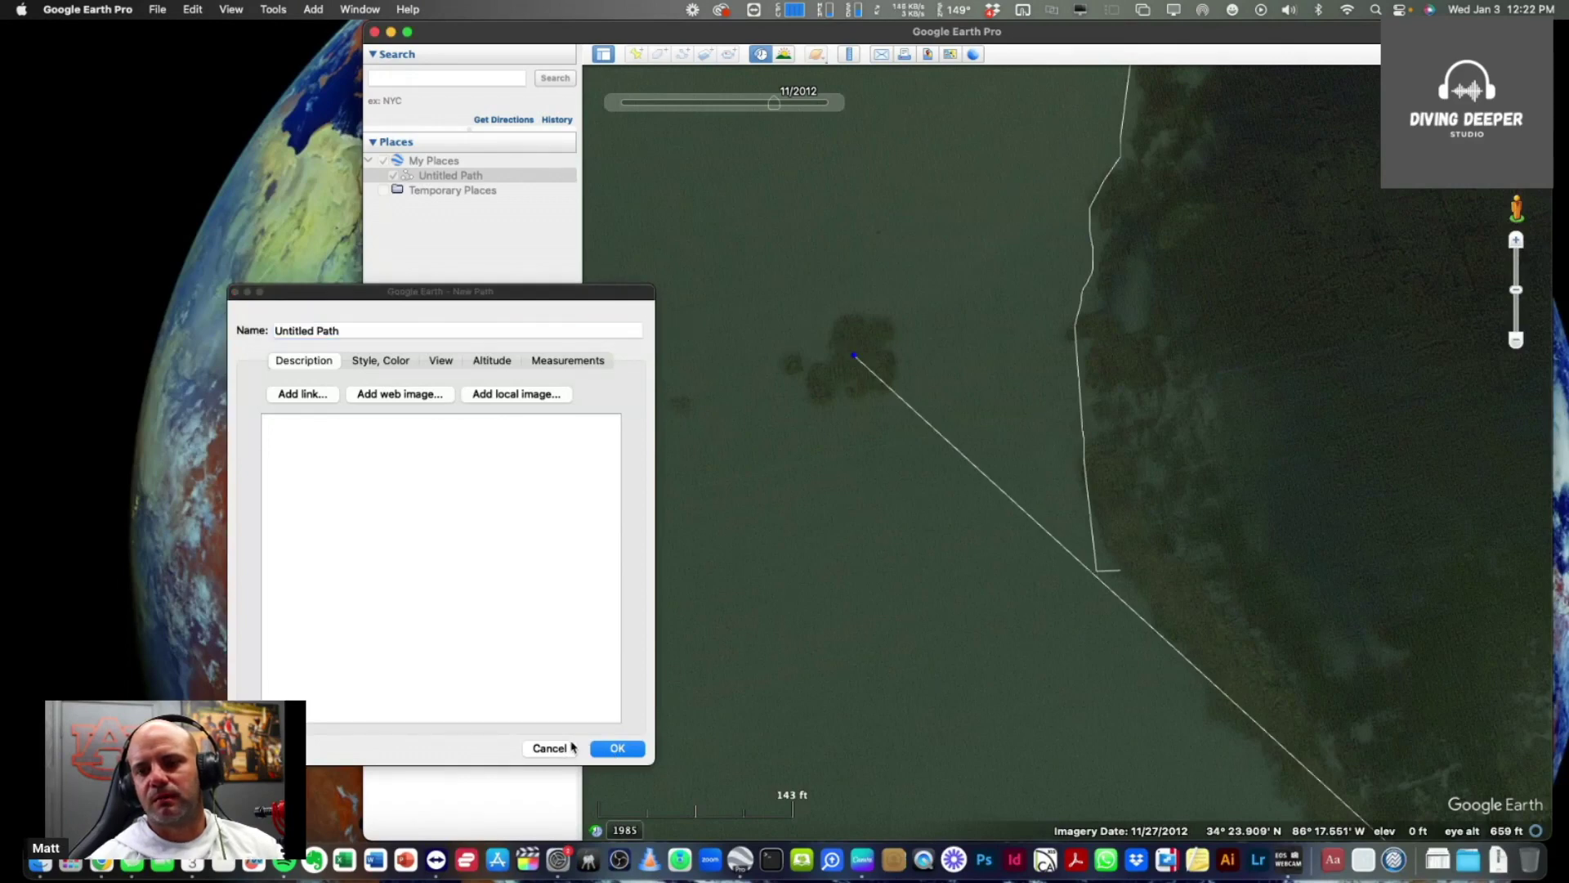
left_click(572, 747)
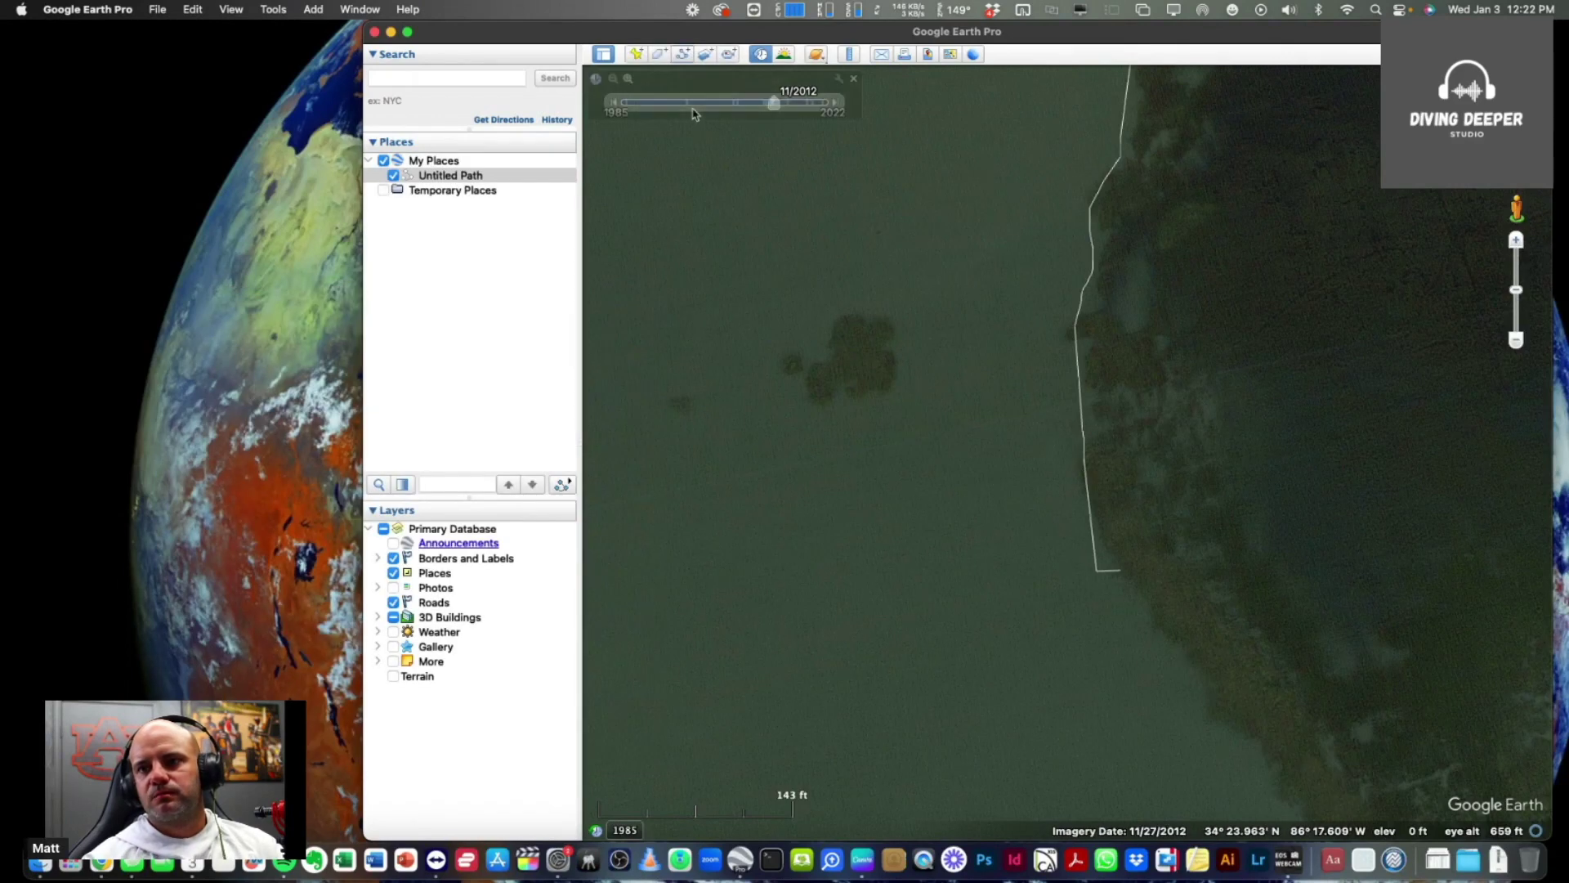
Step: Add a placemark named iso grass and position it on the isolated grass patch in mid-channel
left_click(636, 54)
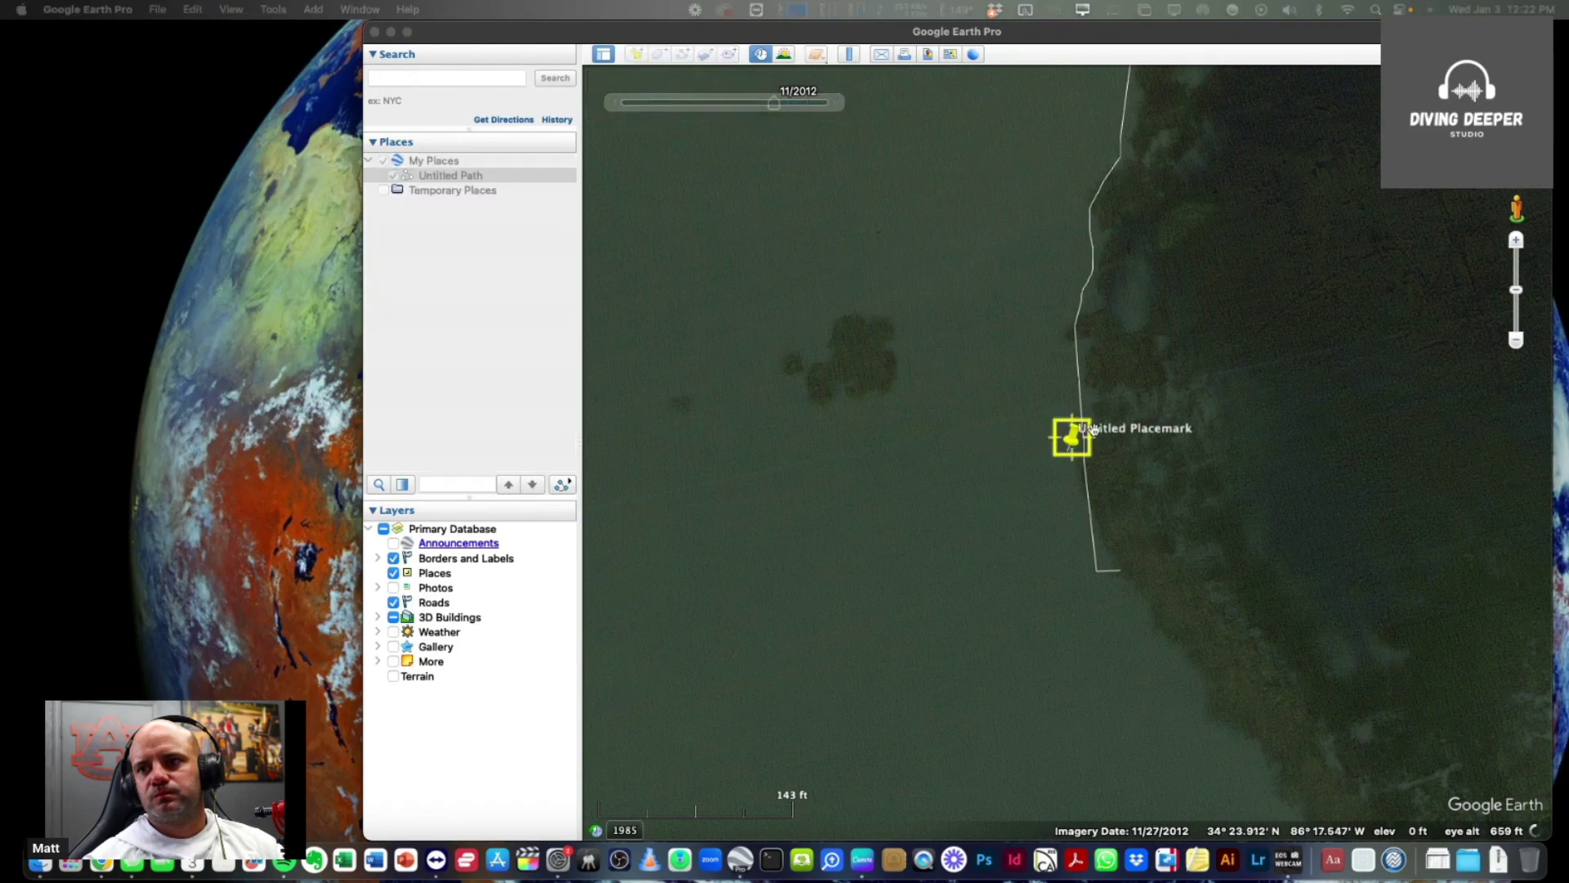
type("iso")
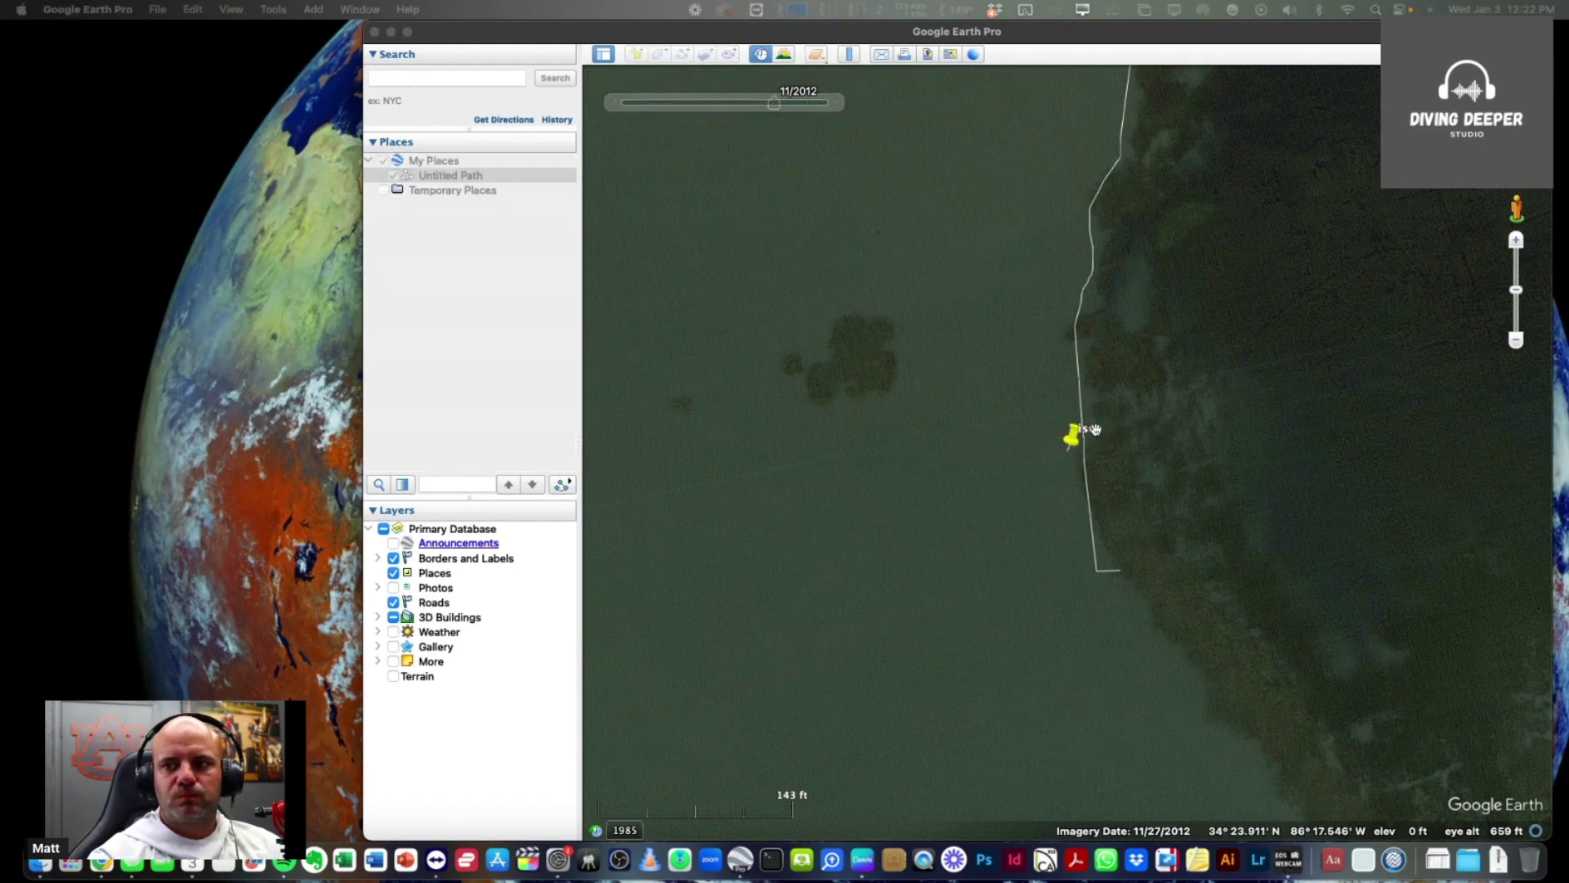
type(" grass")
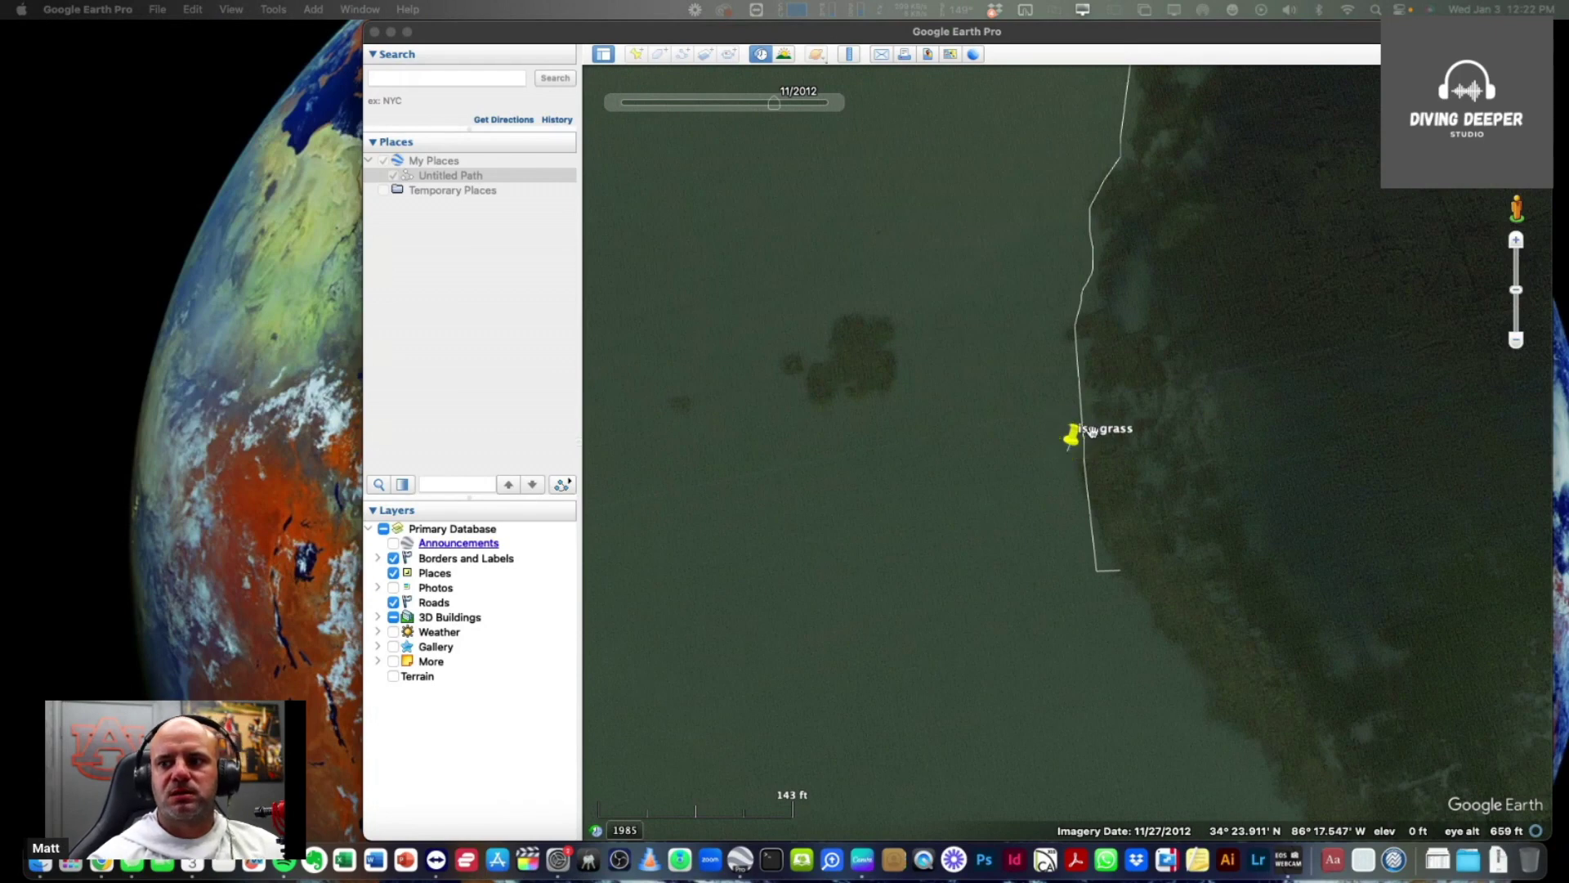
left_click_drag(1092, 432, 850, 368)
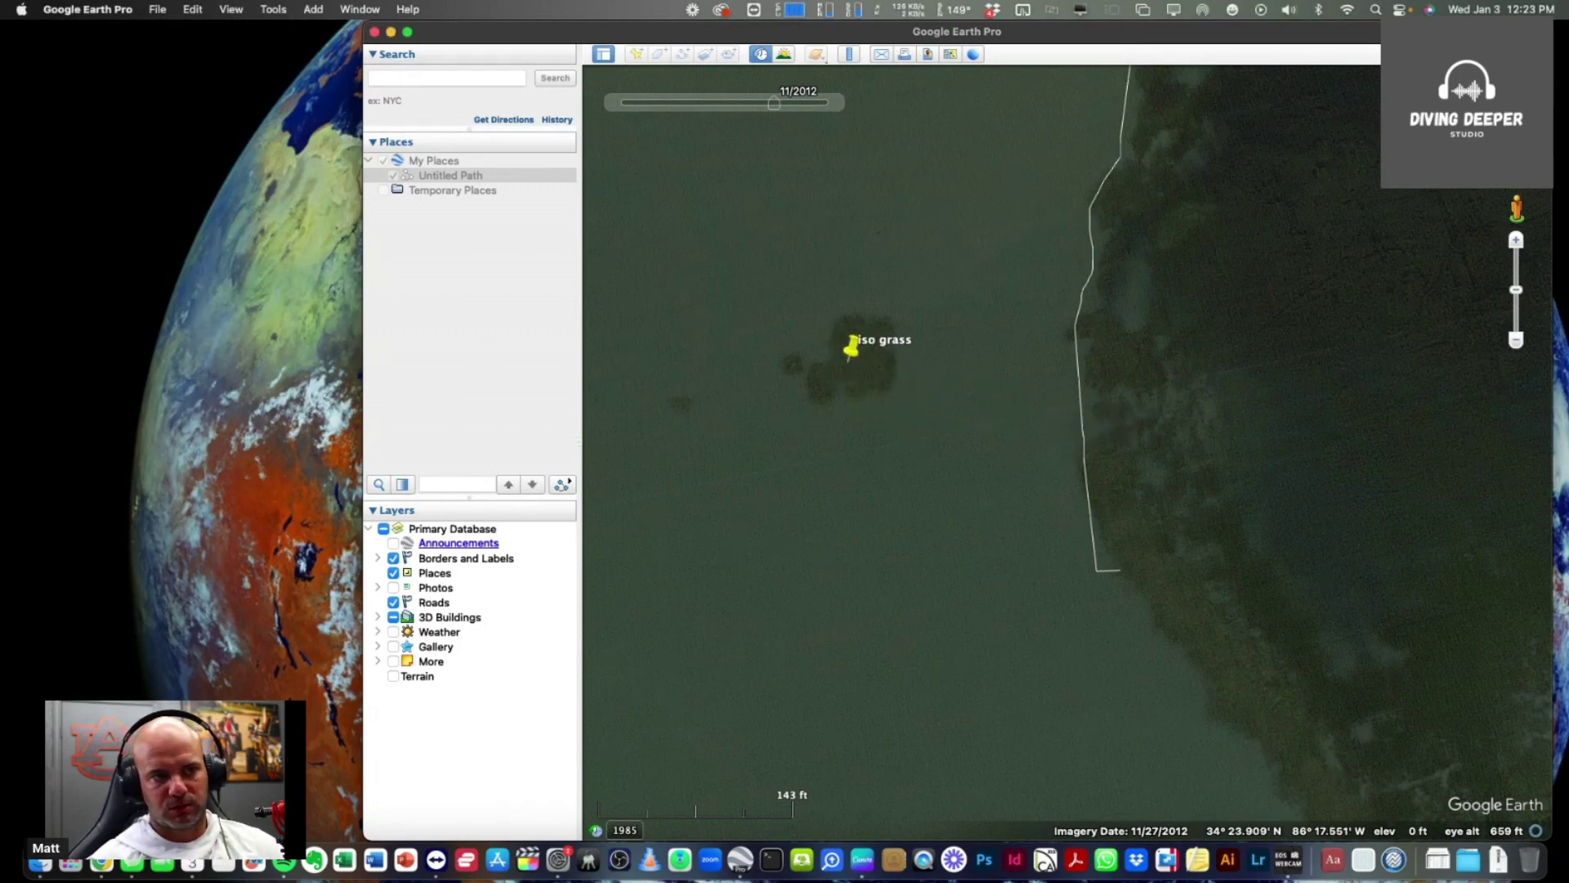
Step: Try several pushpin colours for the iso grass placemark, choose the purple pushpin, and save the placemark
left_click_drag(0, 303, 197, 332)
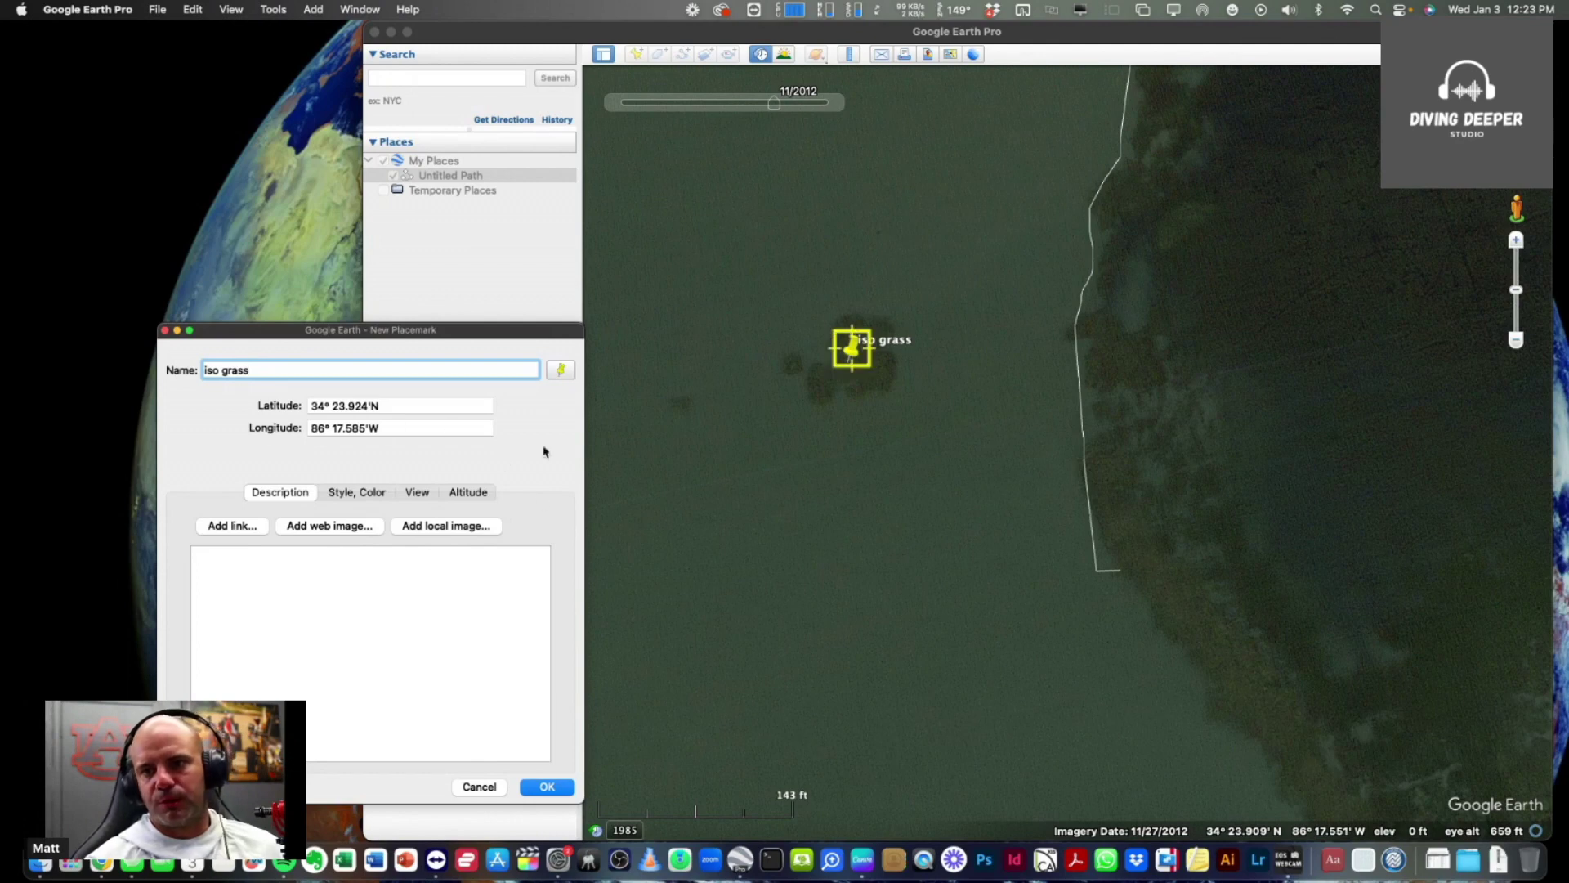
left_click(560, 369)
left_click(372, 456)
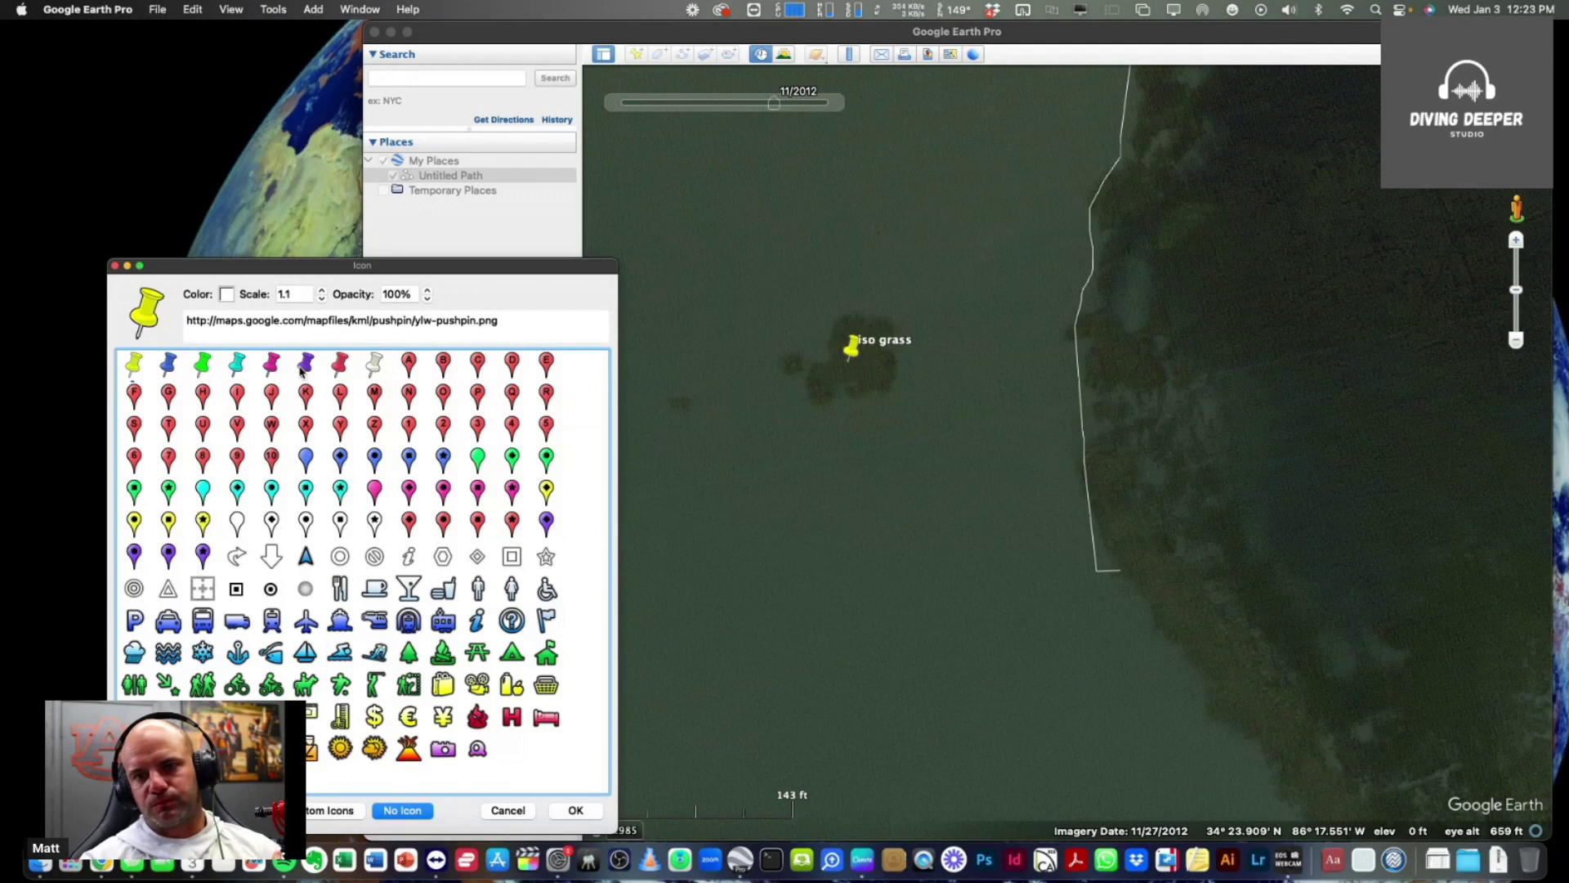
left_click(274, 366)
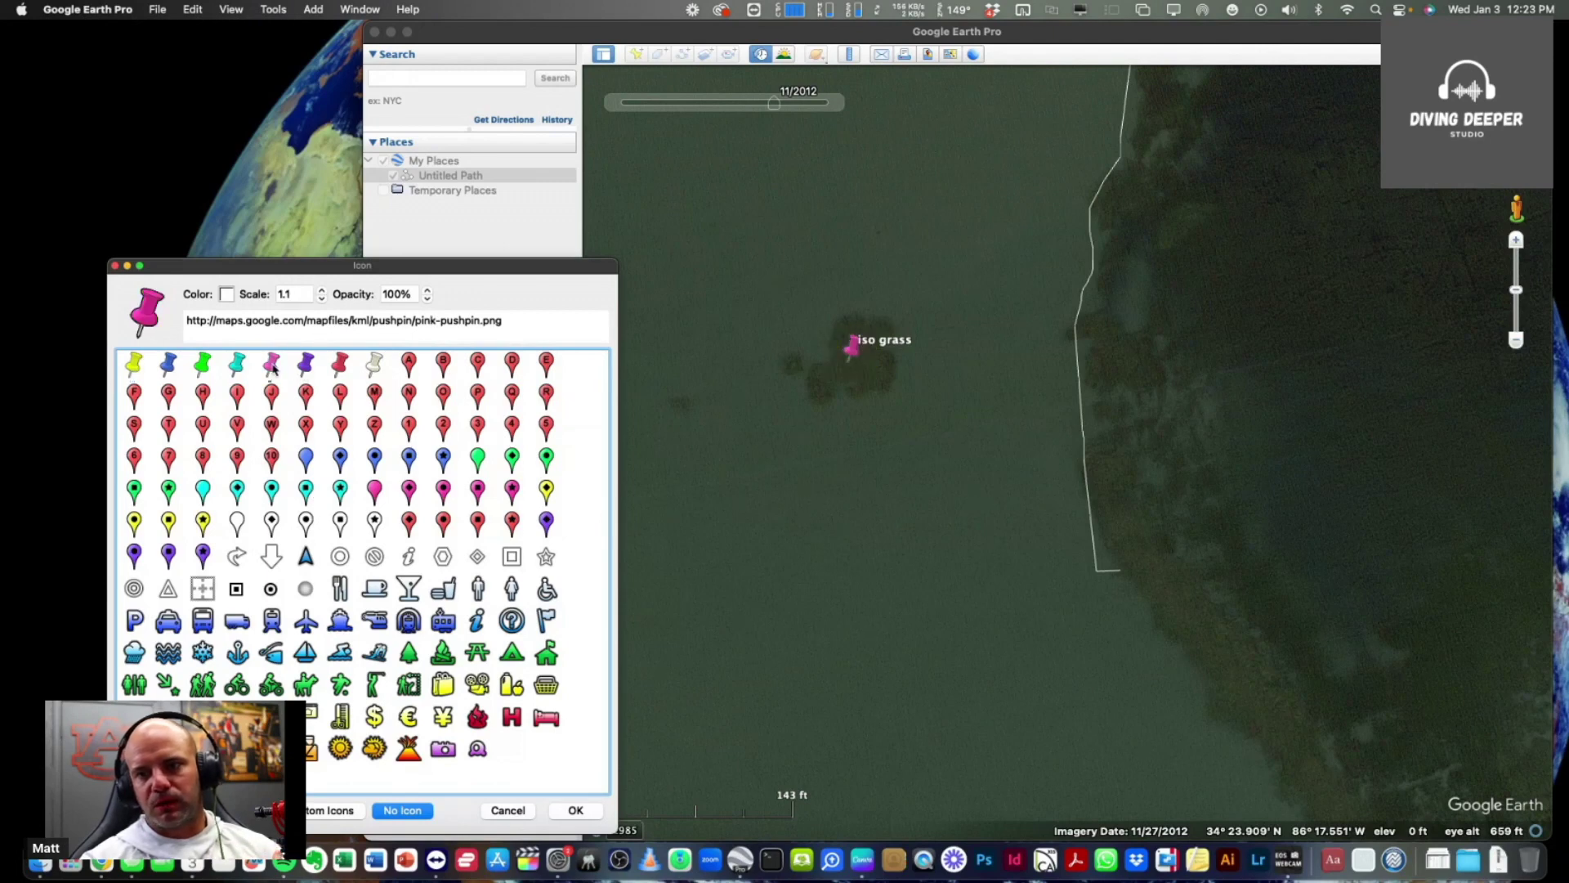
left_click(374, 366)
left_click(340, 368)
left_click(317, 366)
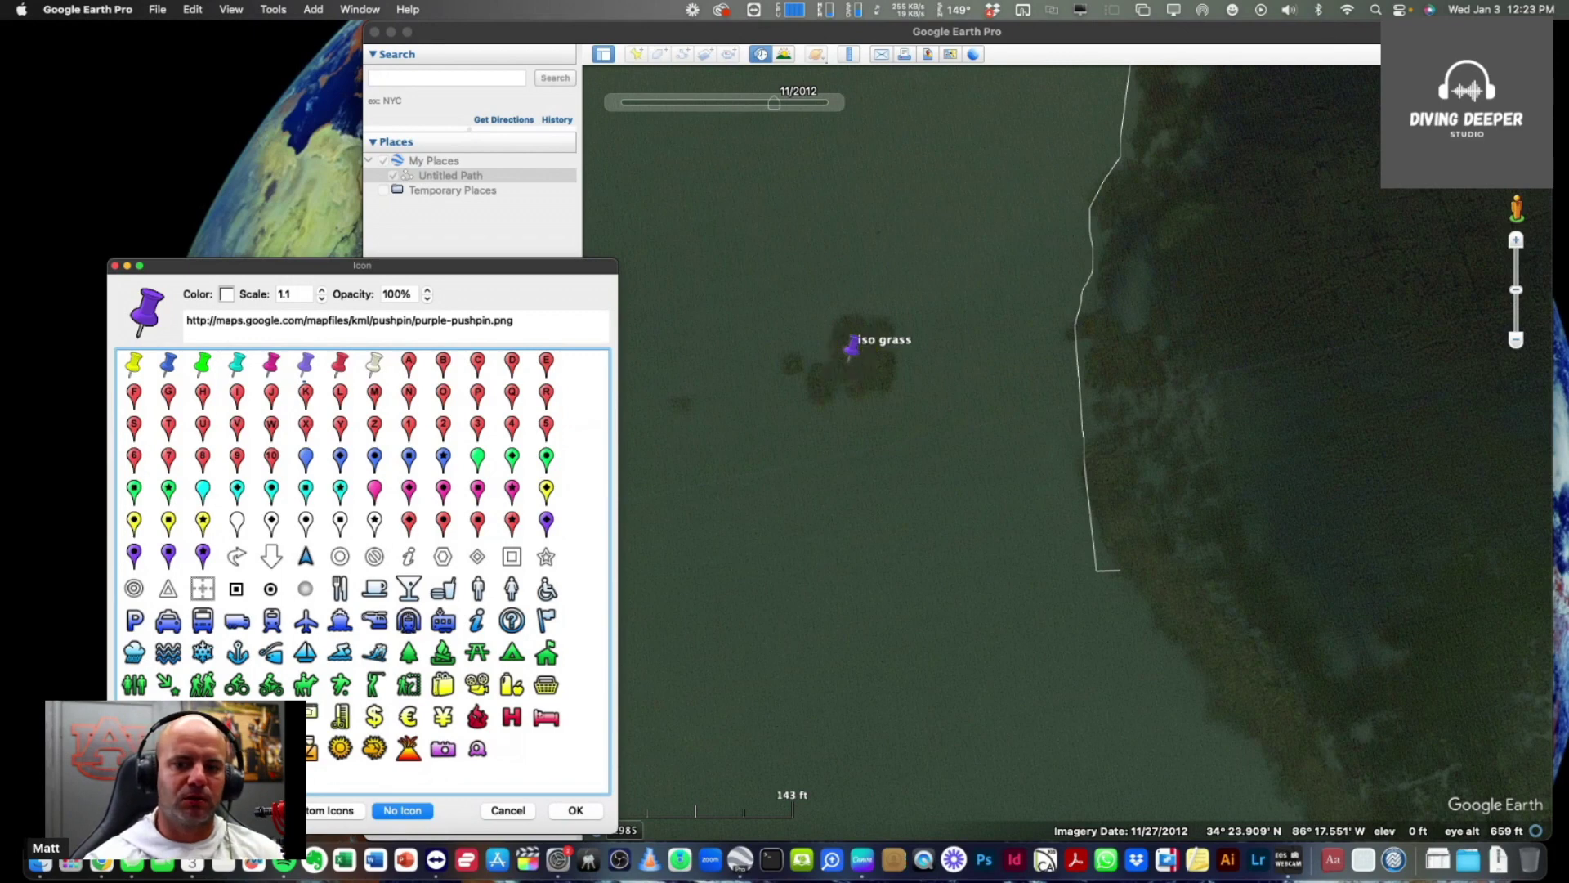
left_click(576, 810)
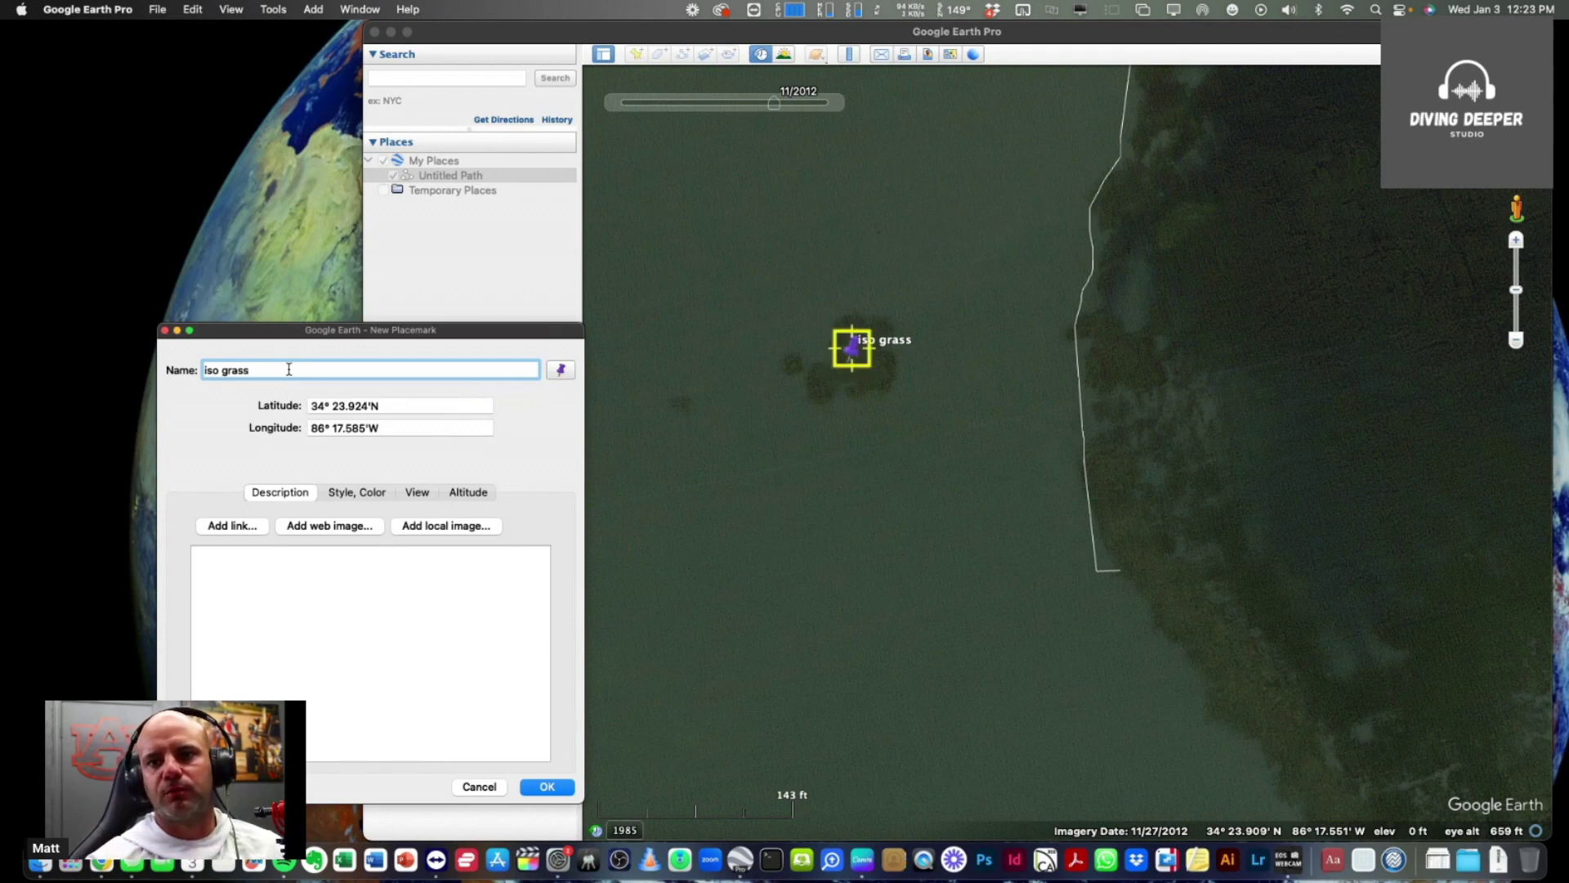
left_click(536, 786)
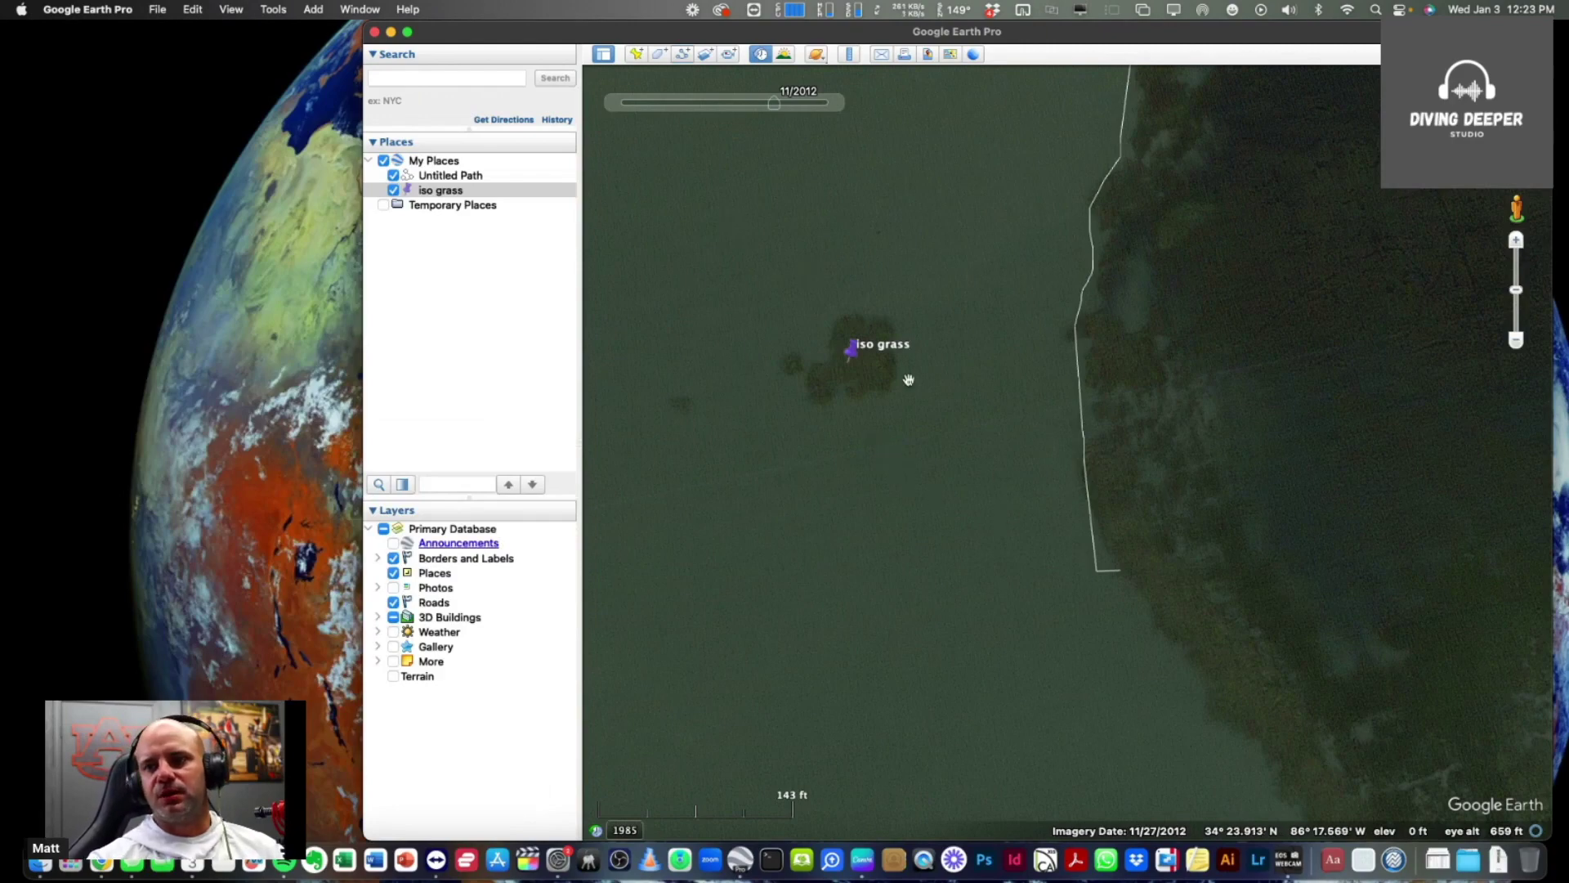
Step: Save the whole My Places folder to Dropbox in Kml format as guntersville test.kml
scroll(890, 372, "down", 5)
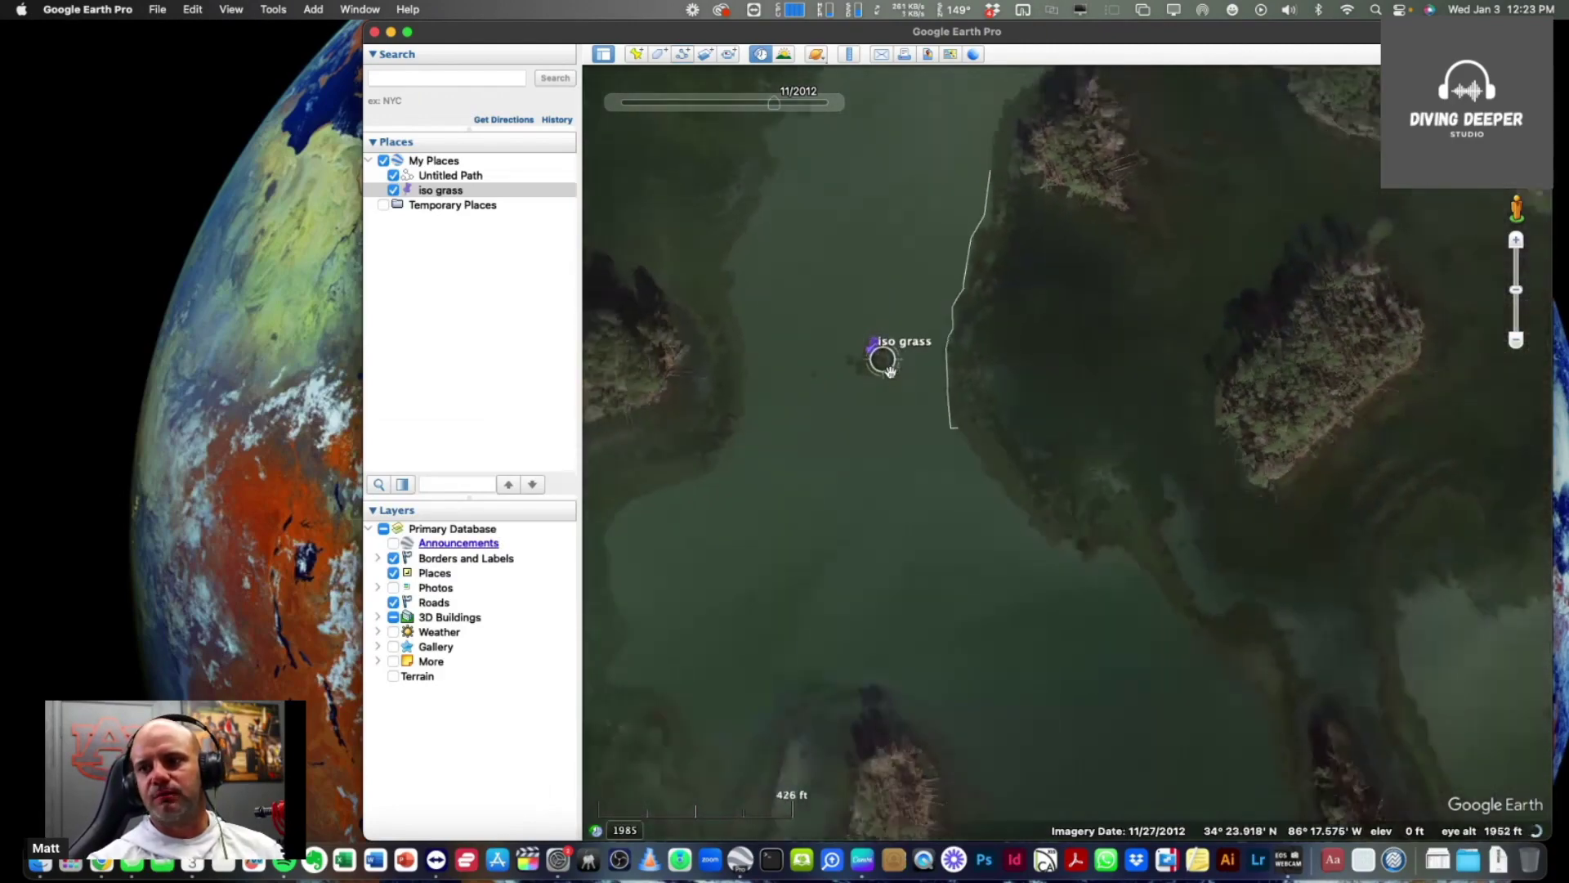
left_click_drag(902, 276, 946, 411)
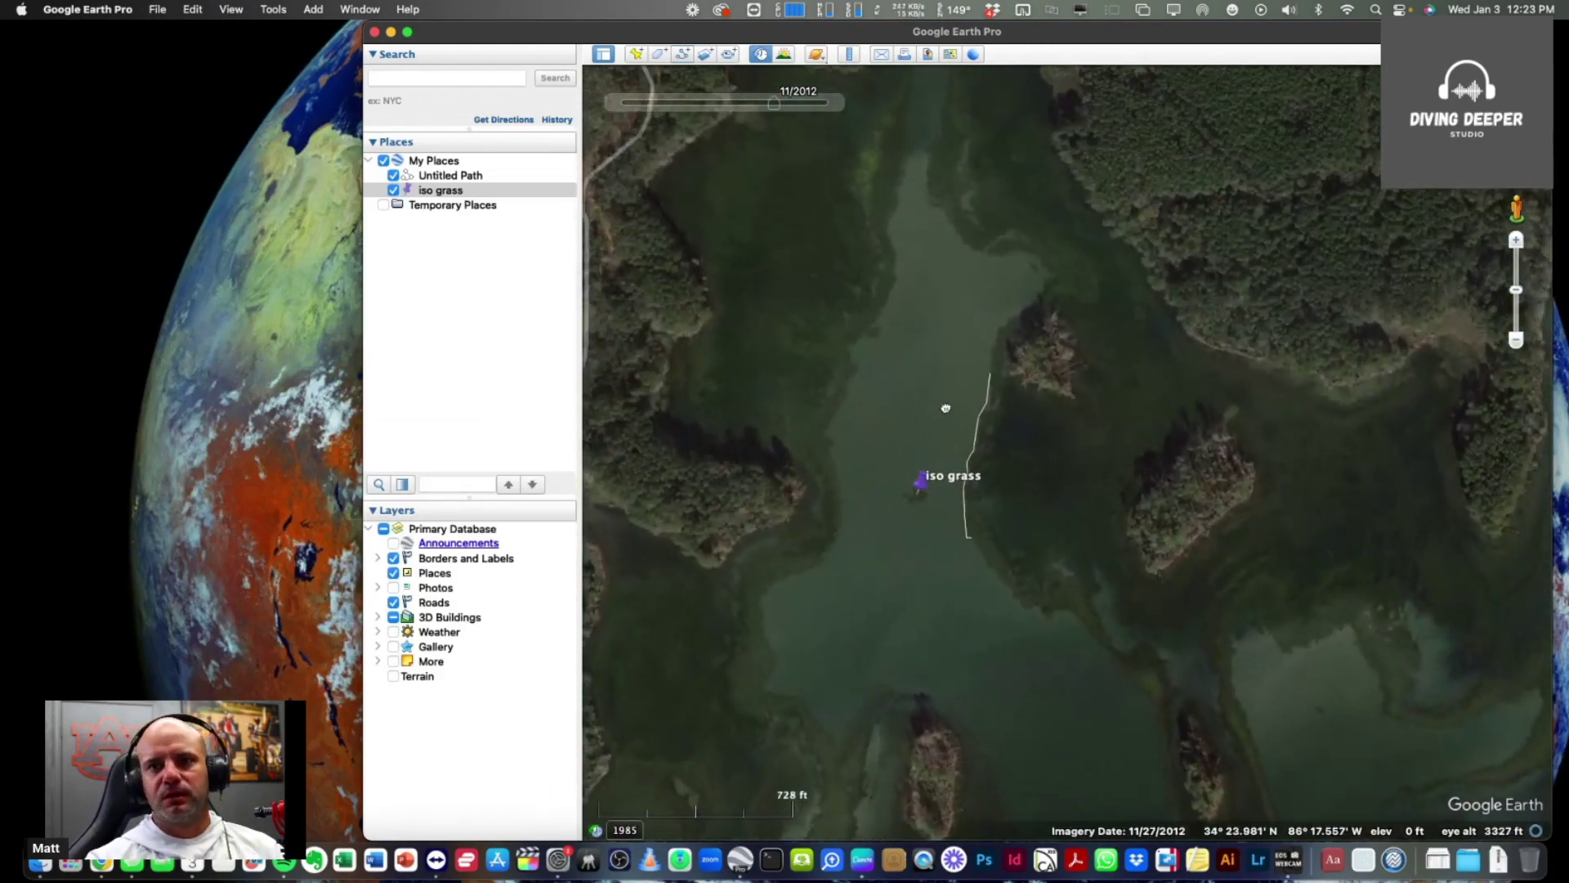
left_click(466, 161)
right_click(466, 162)
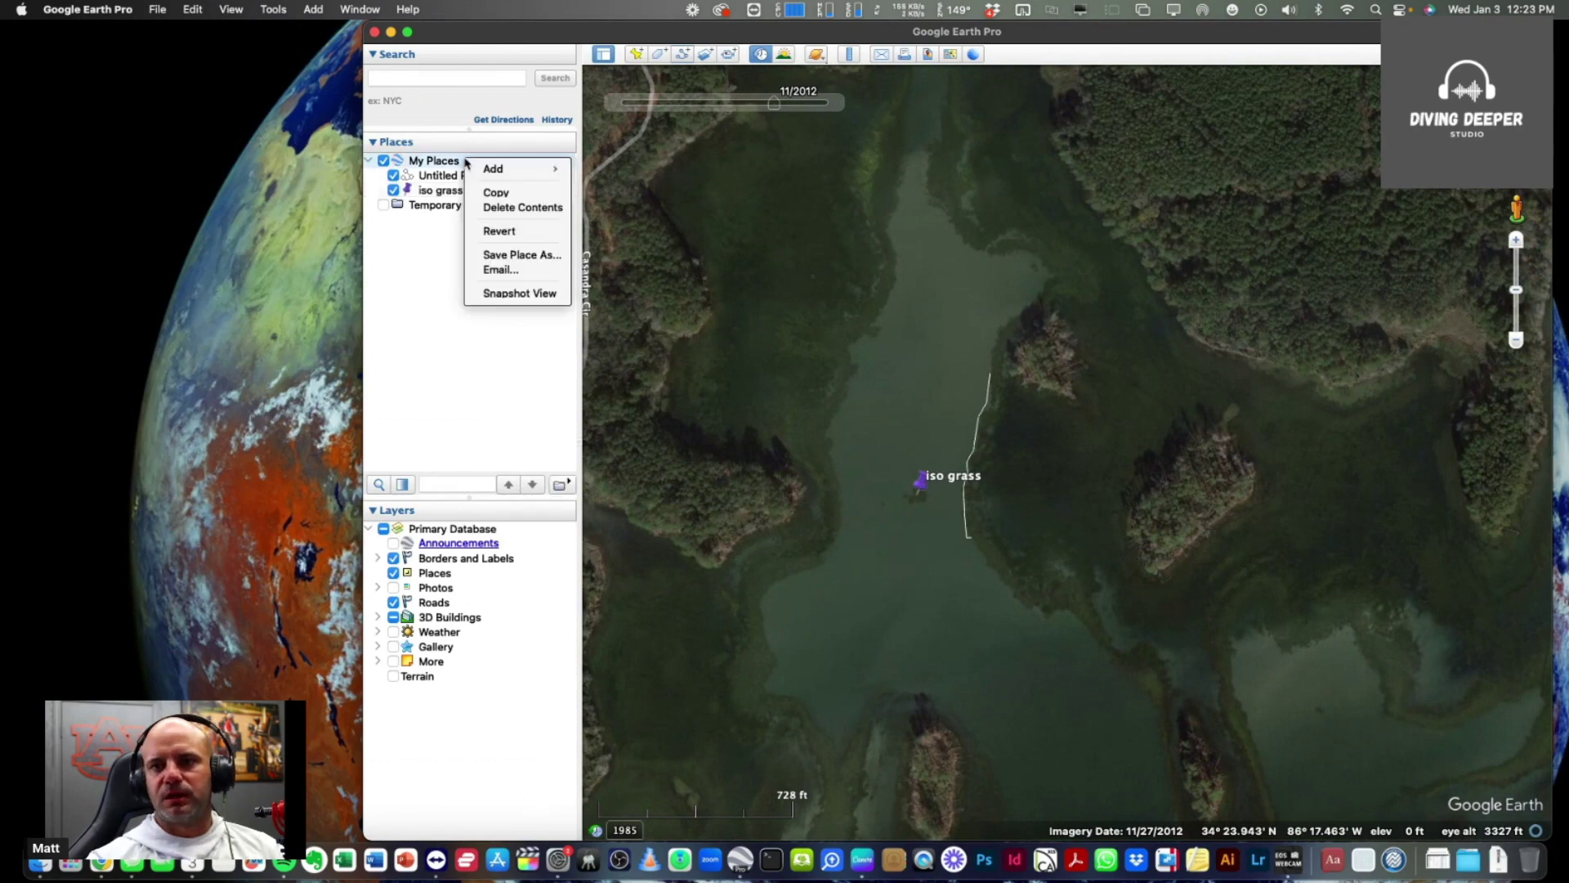
left_click(499, 262)
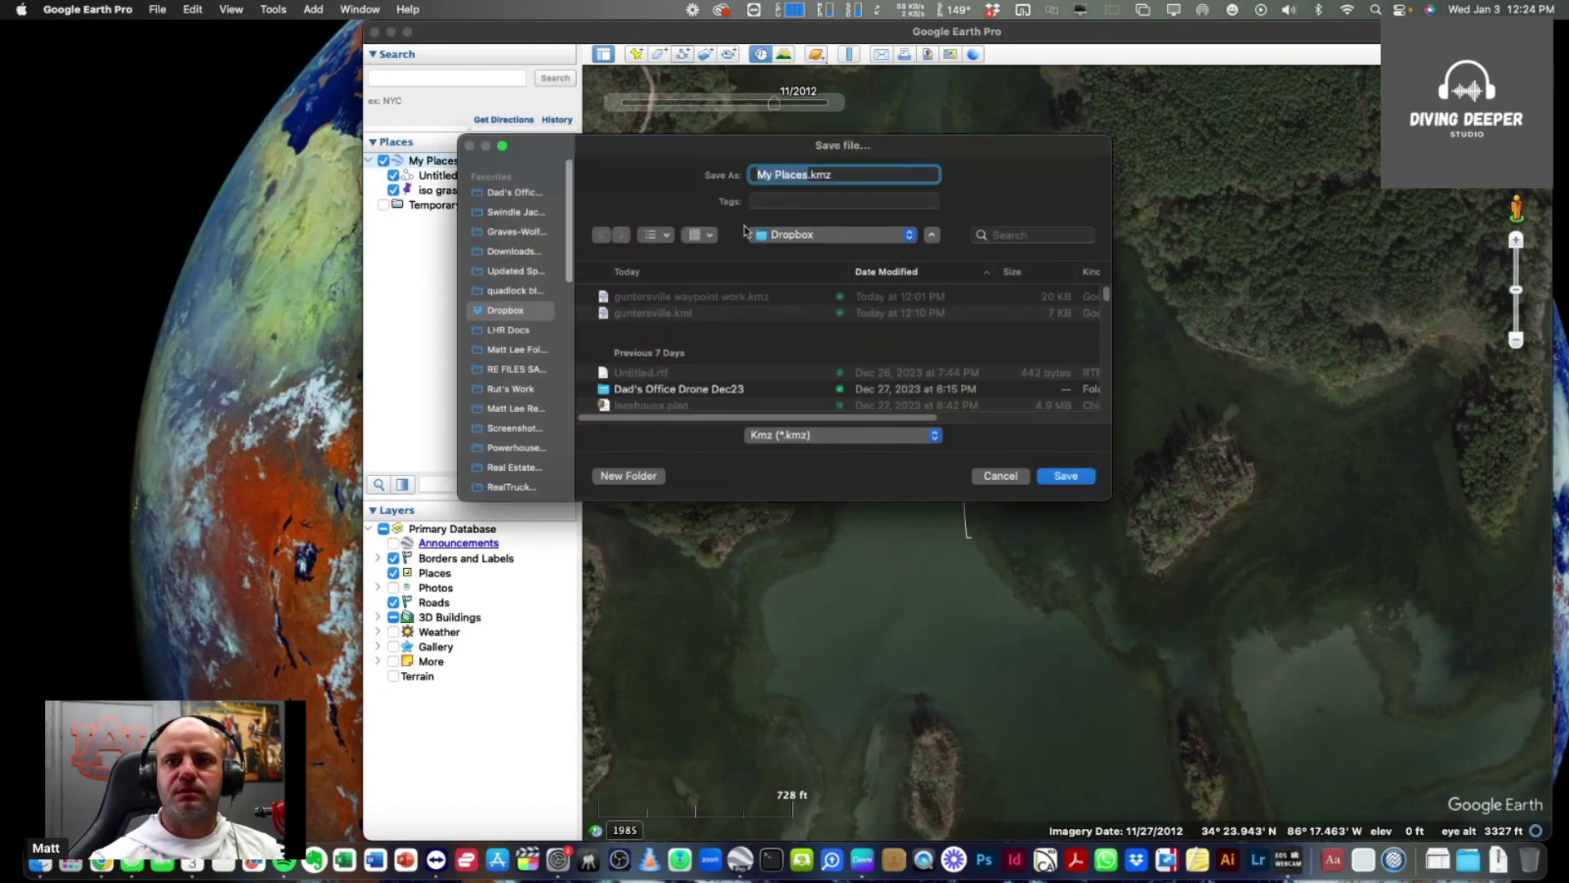
left_click(806, 174)
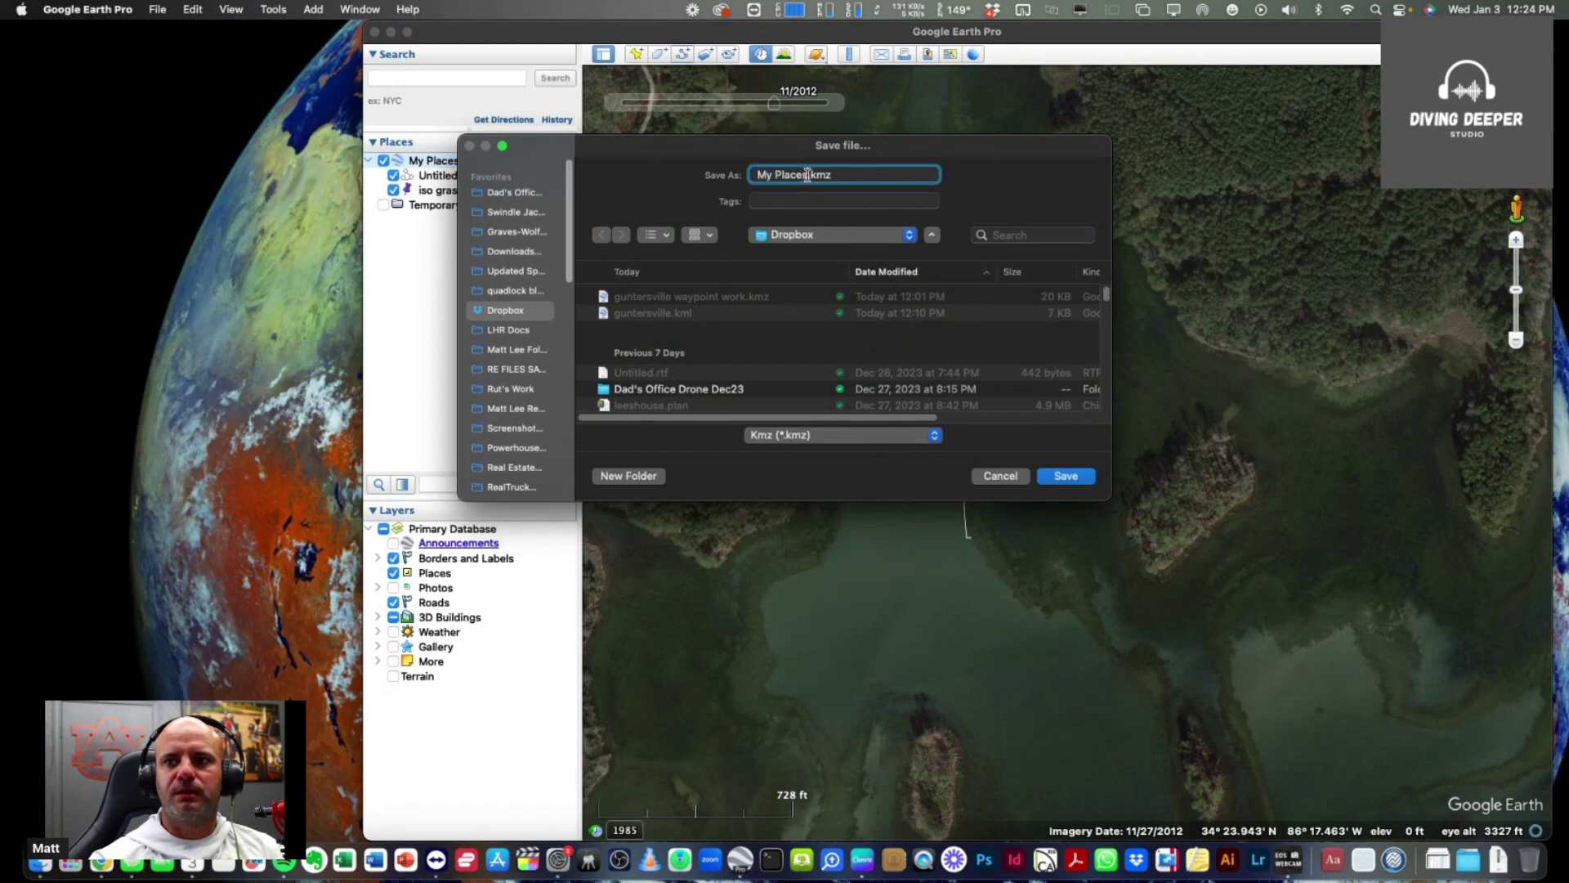
left_click_drag(806, 174, 708, 179)
type("gunte")
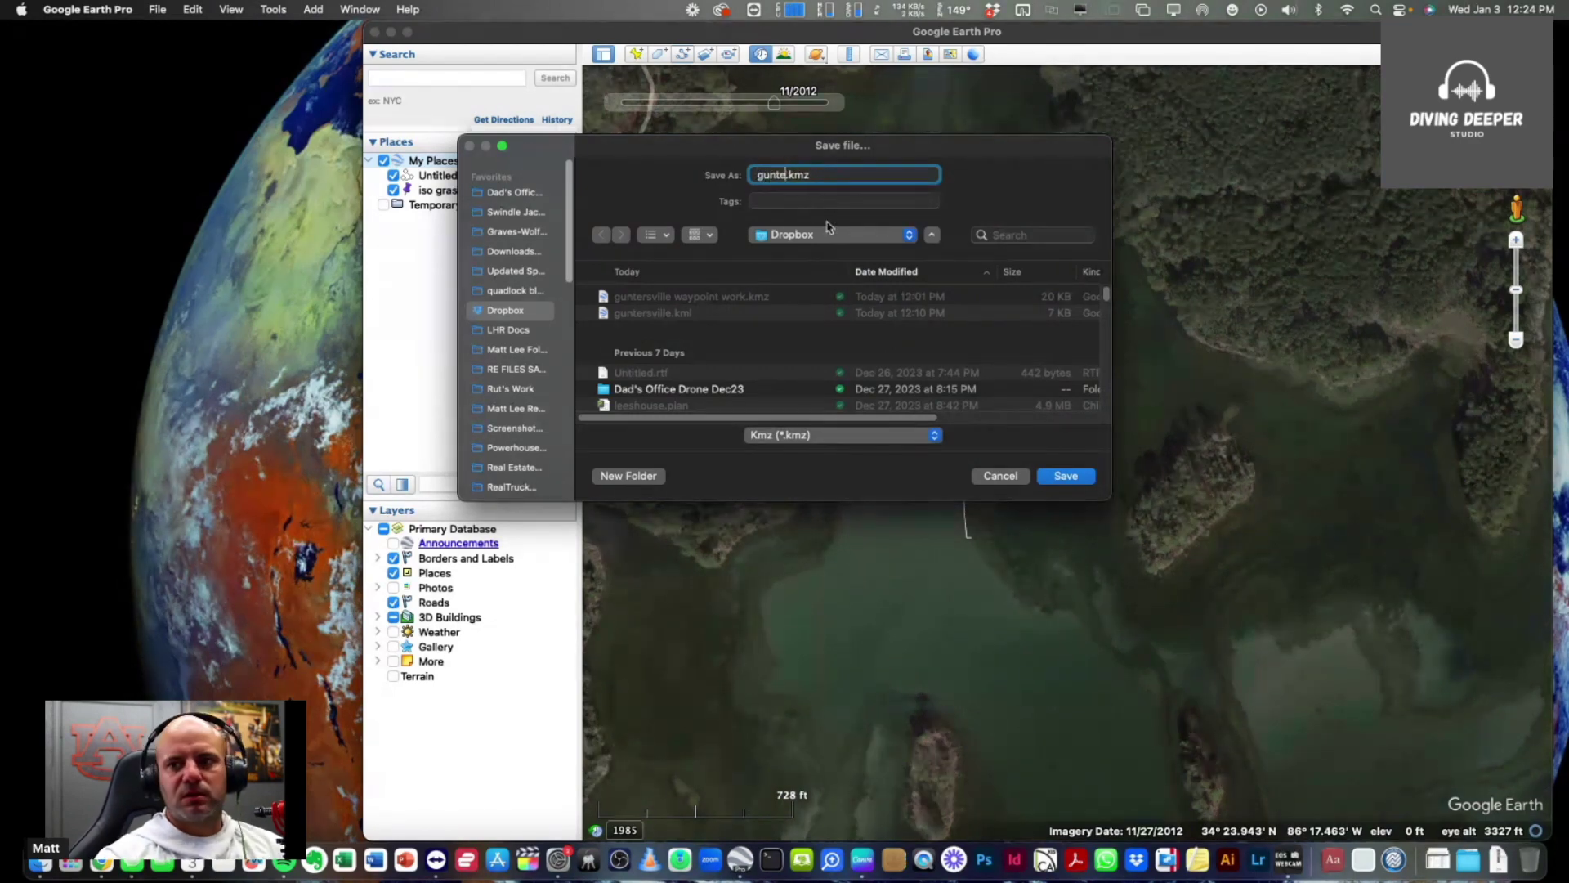
type("rsville test")
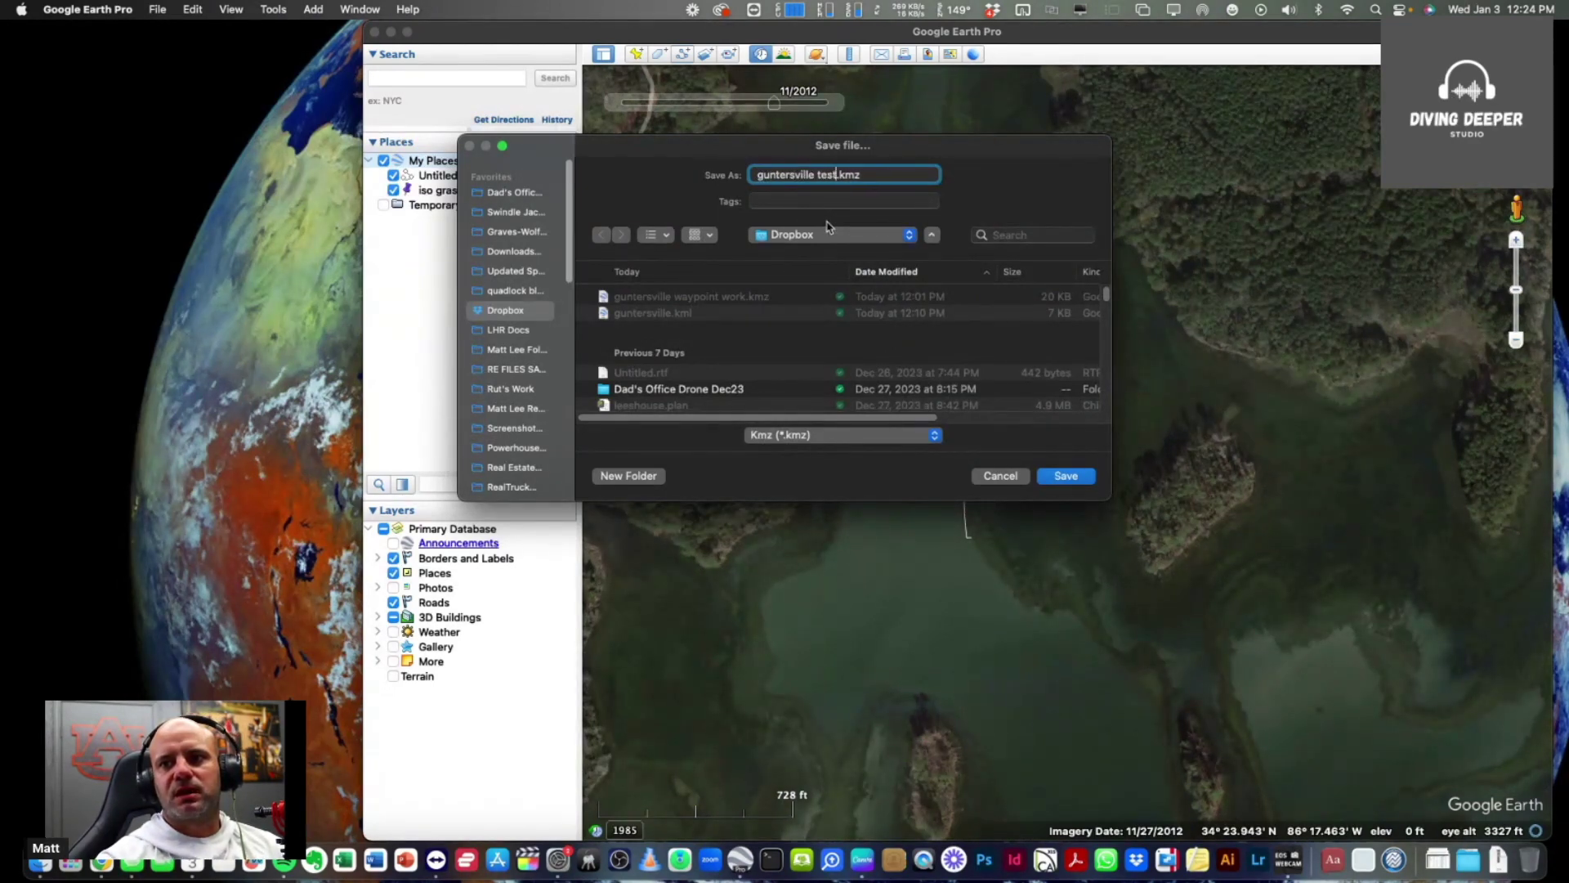
left_click(928, 435)
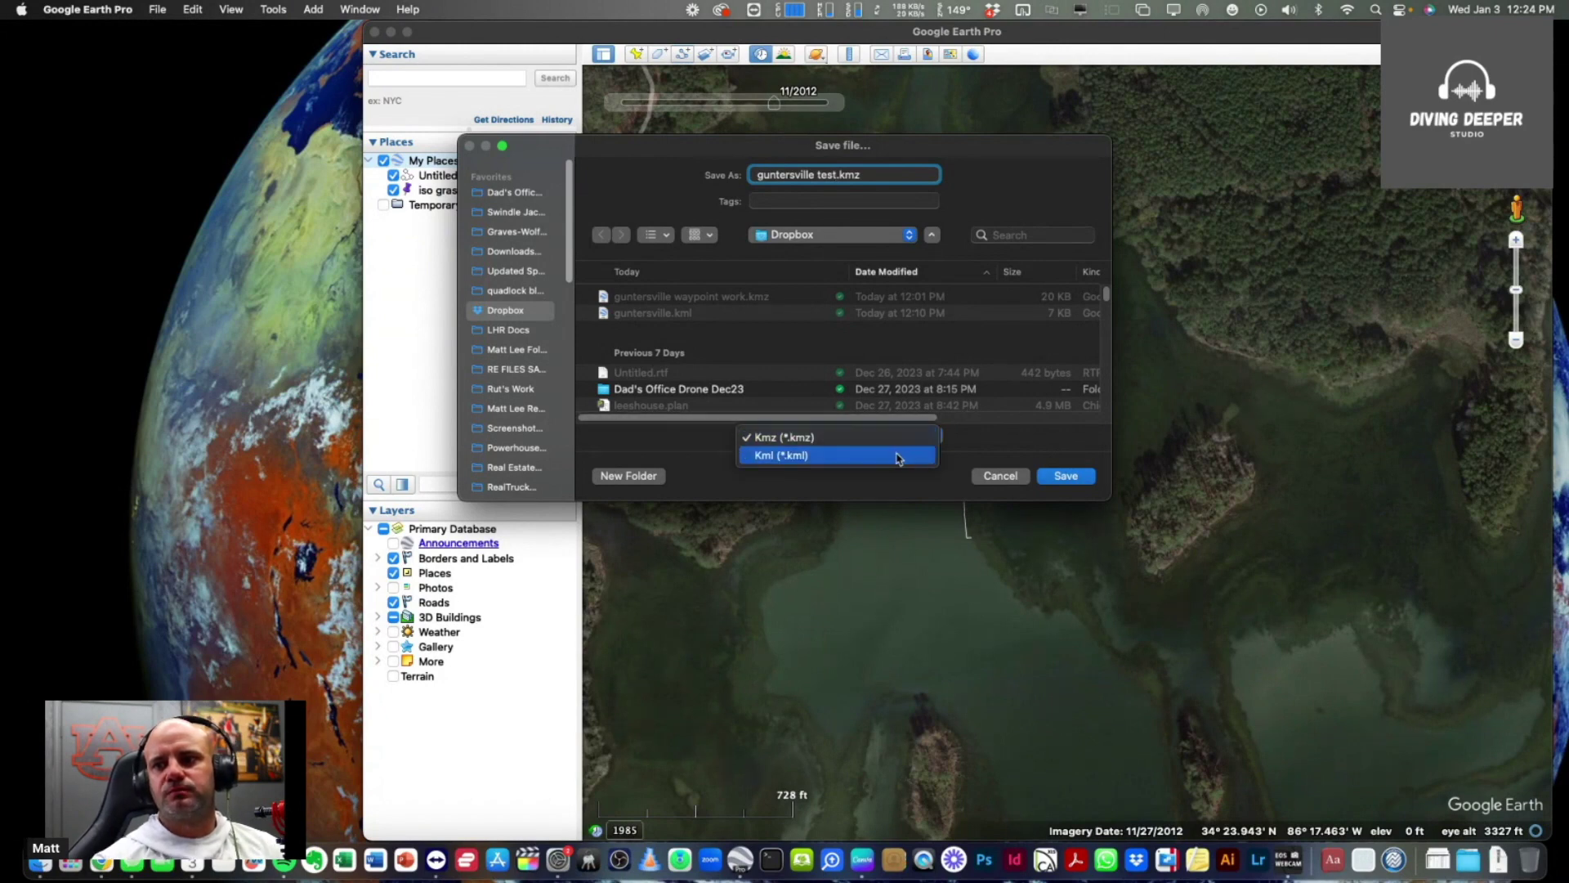
left_click(897, 452)
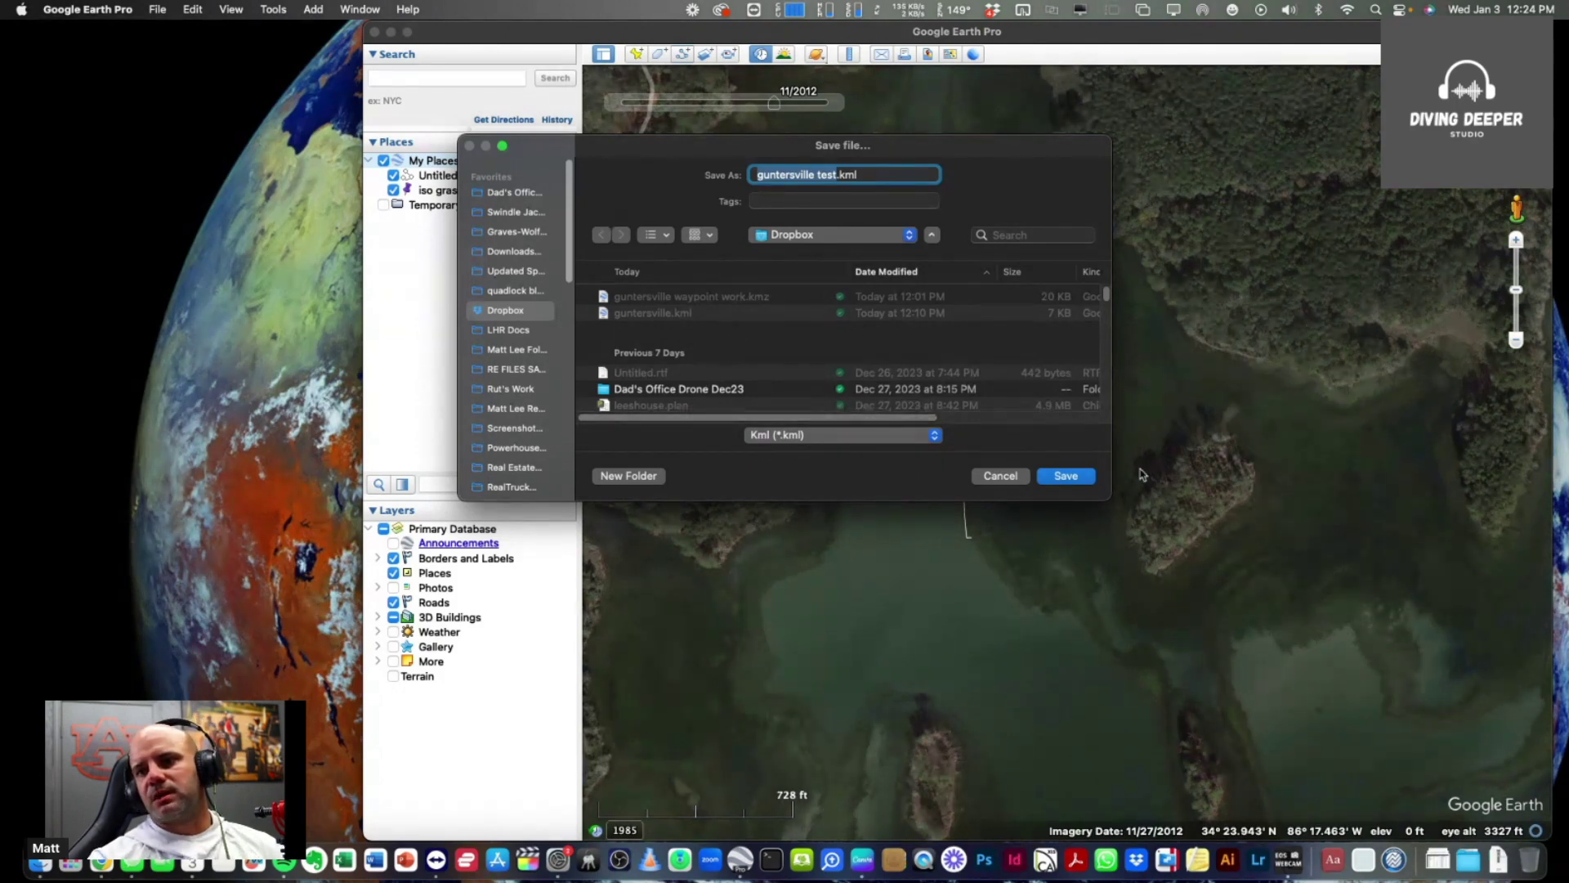
left_click(1066, 476)
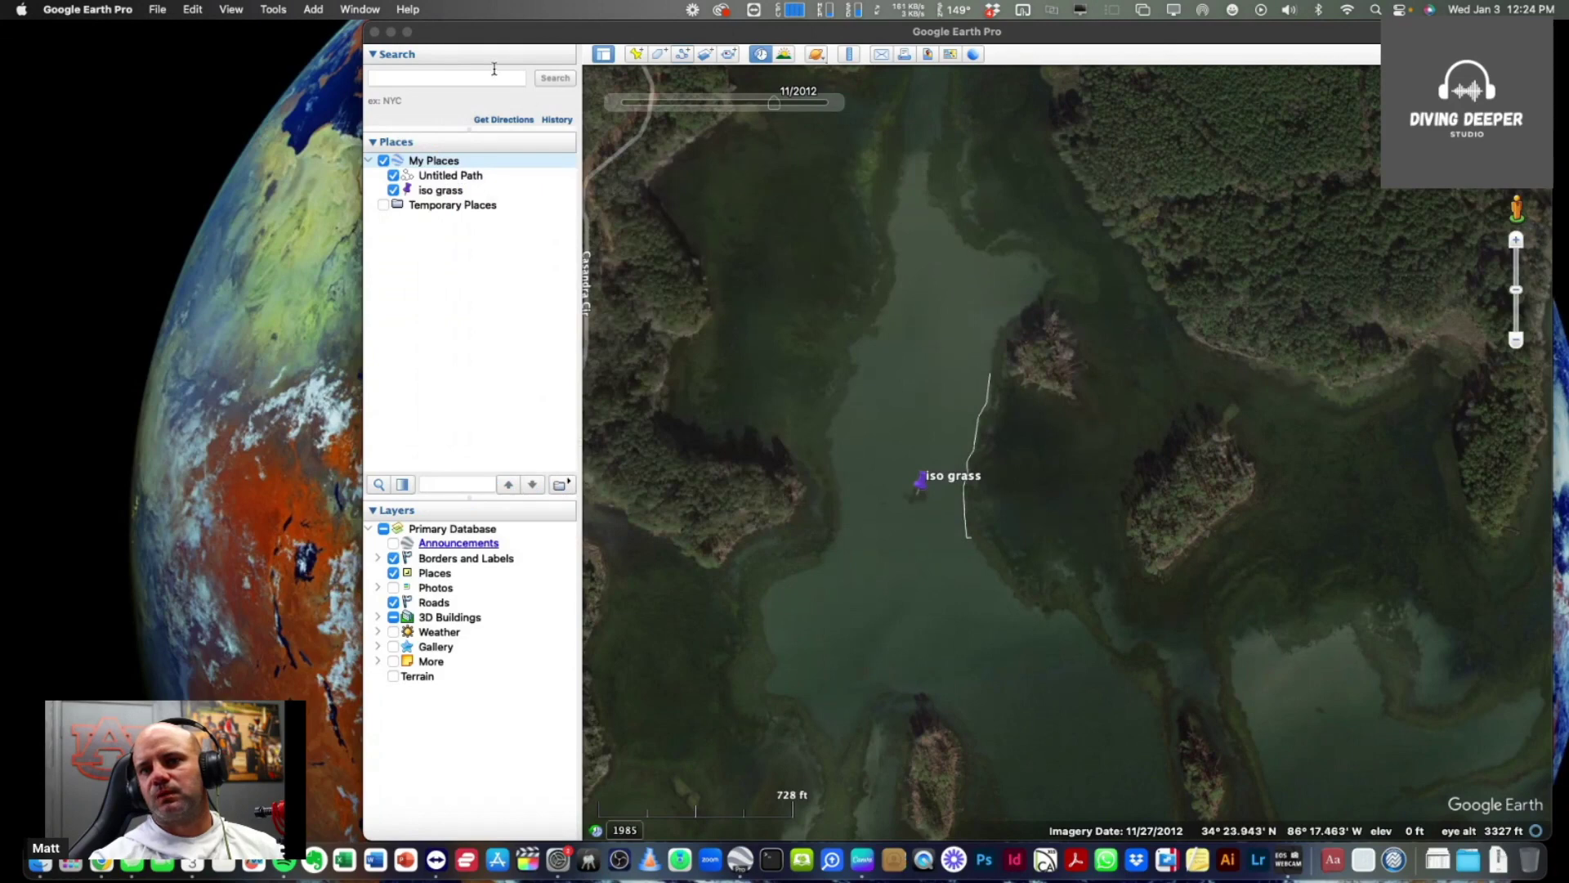
Step: Delete all contents of the My Places folder and confirm the deletion
right_click(440, 164)
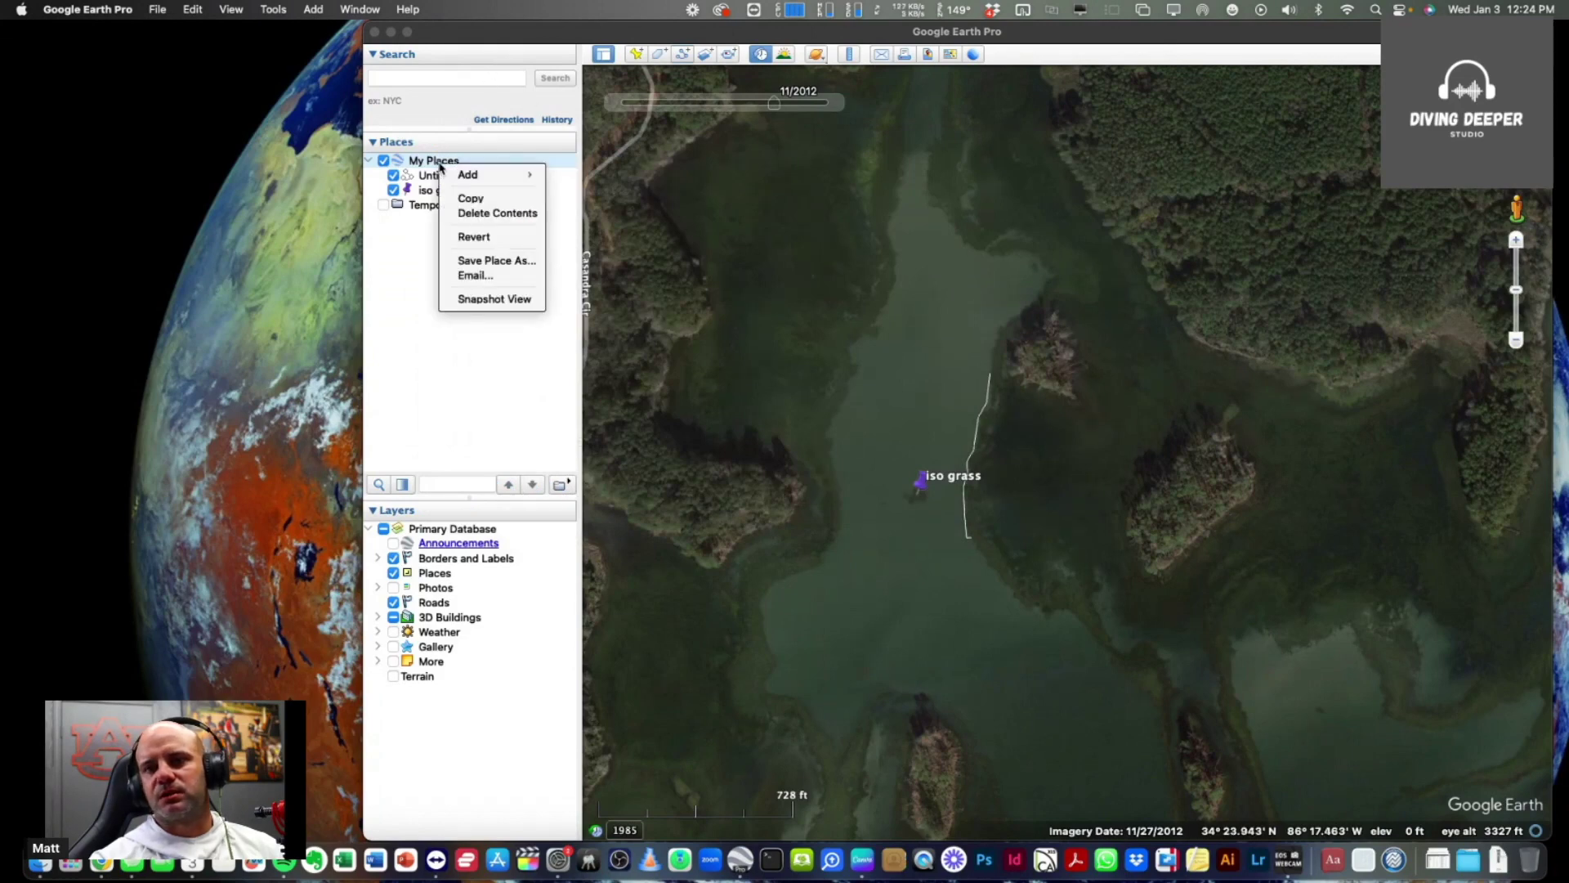
left_click(479, 213)
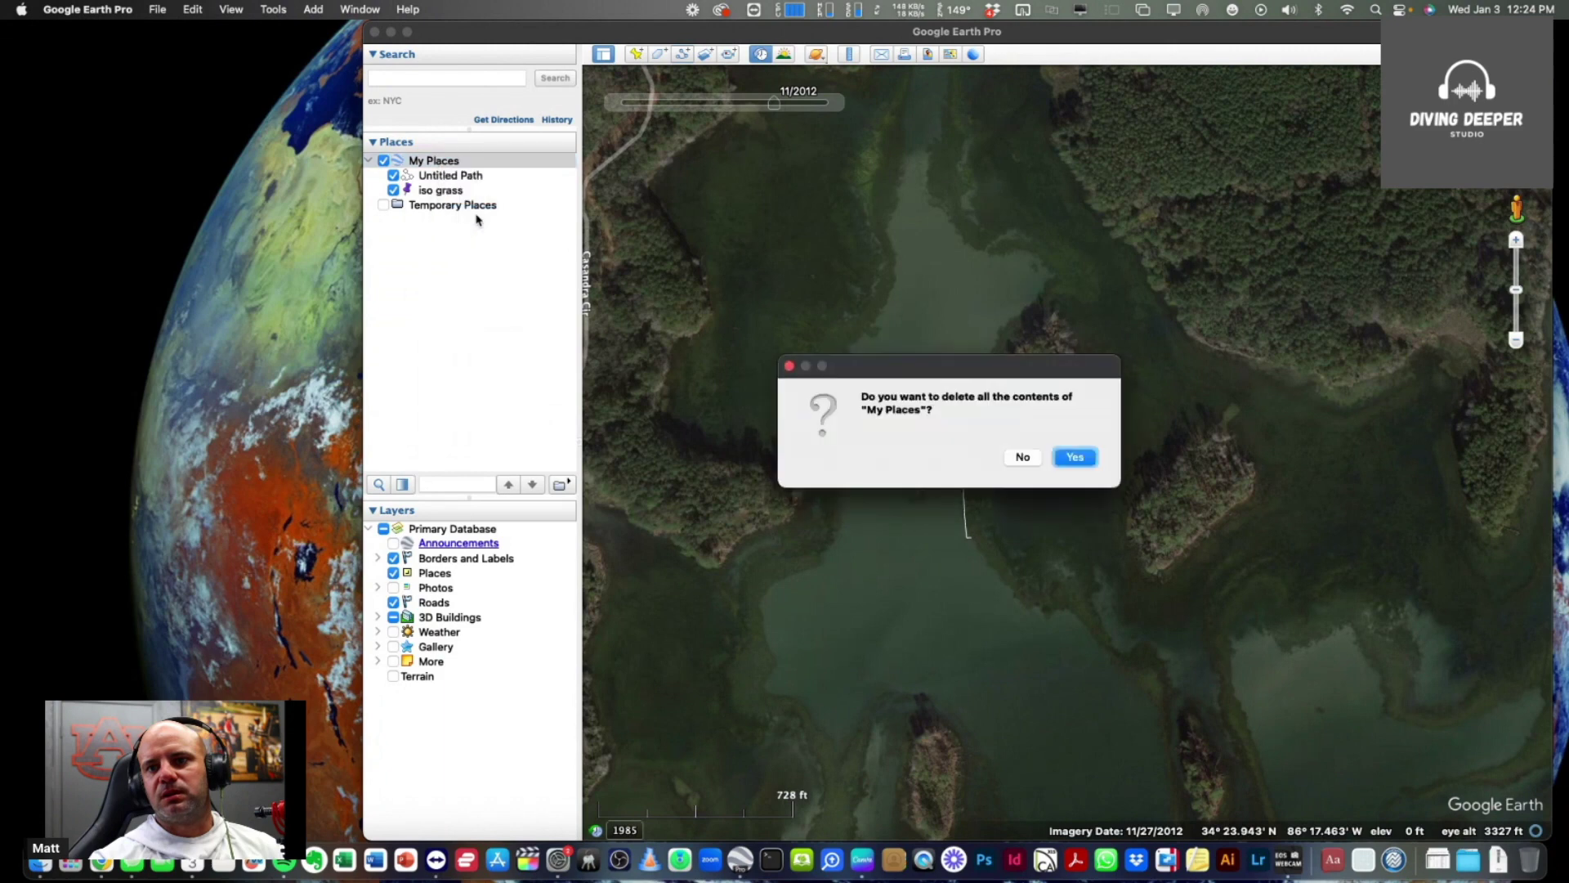
left_click(1076, 458)
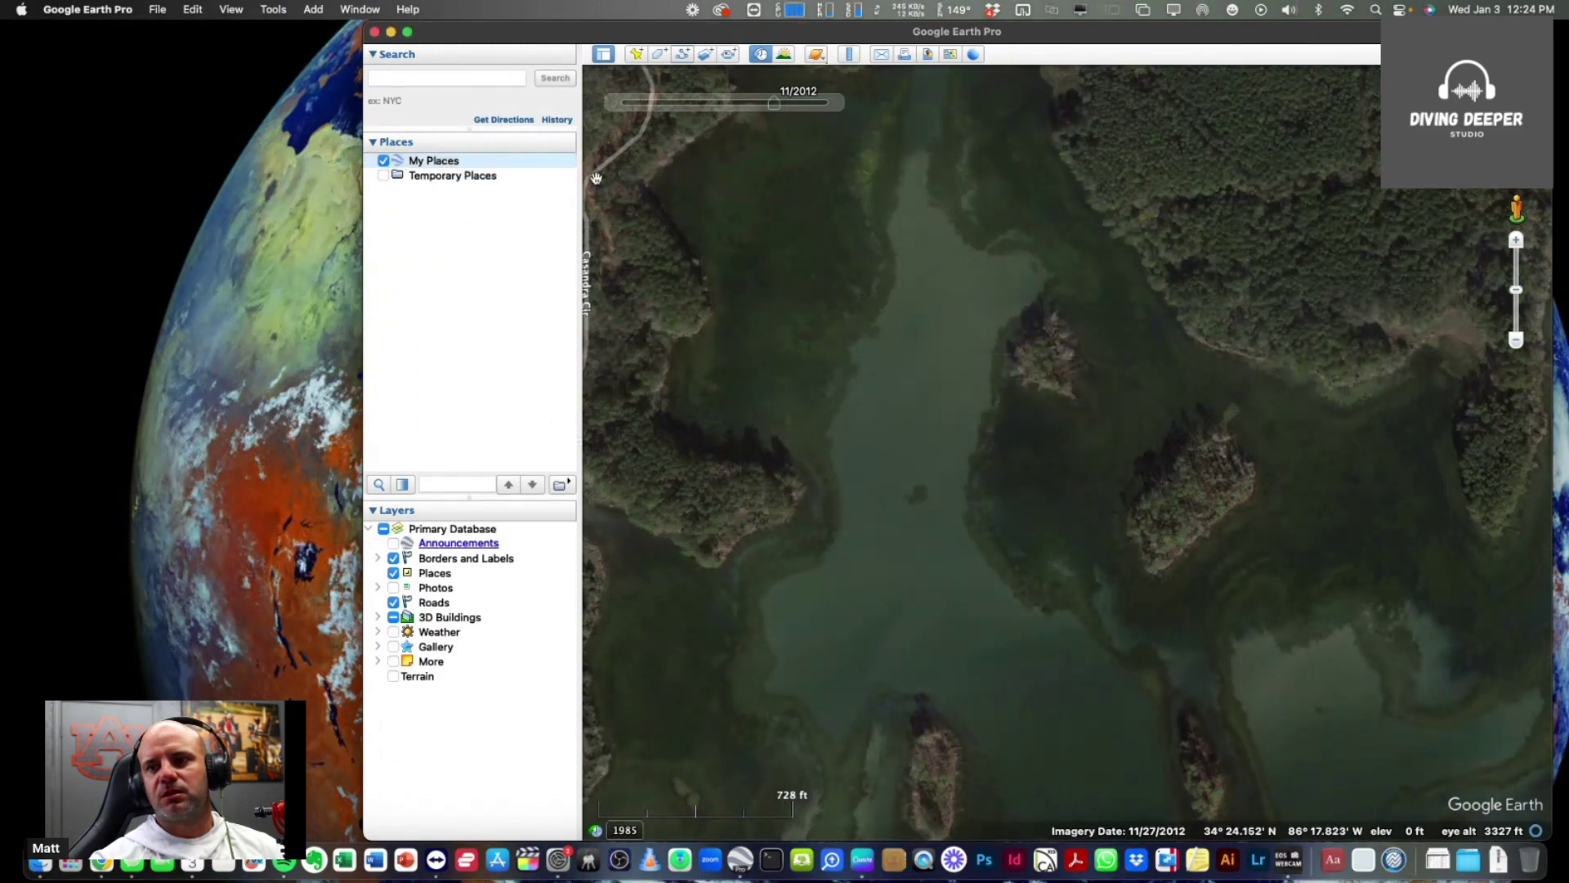
Step: Close Google Earth Pro, launch it again, and dismiss the start-up tips
left_click(373, 32)
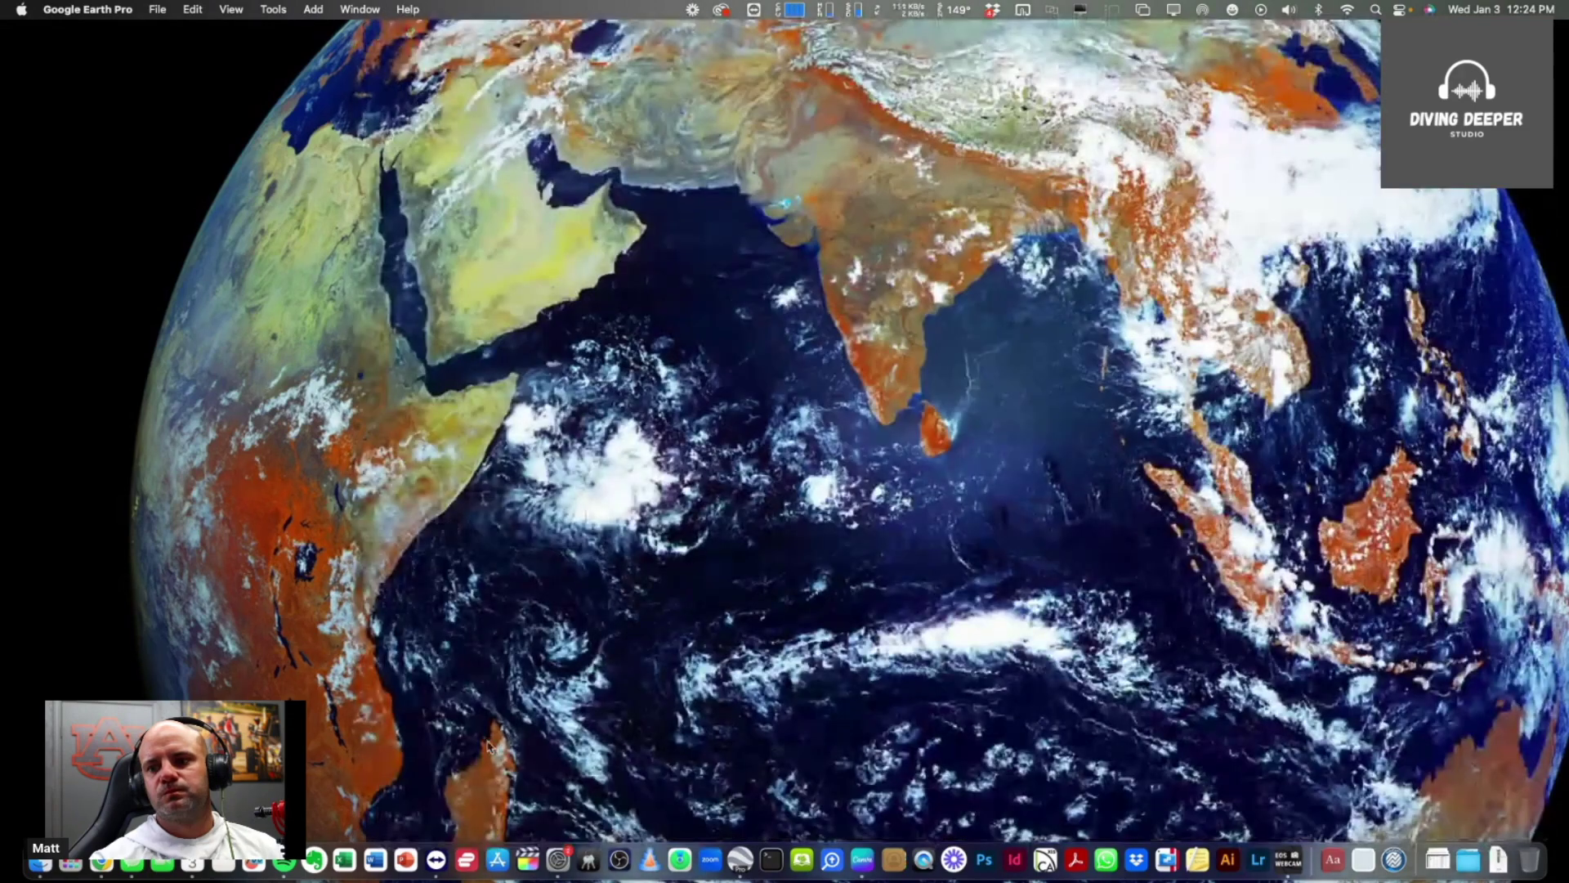
left_click(740, 860)
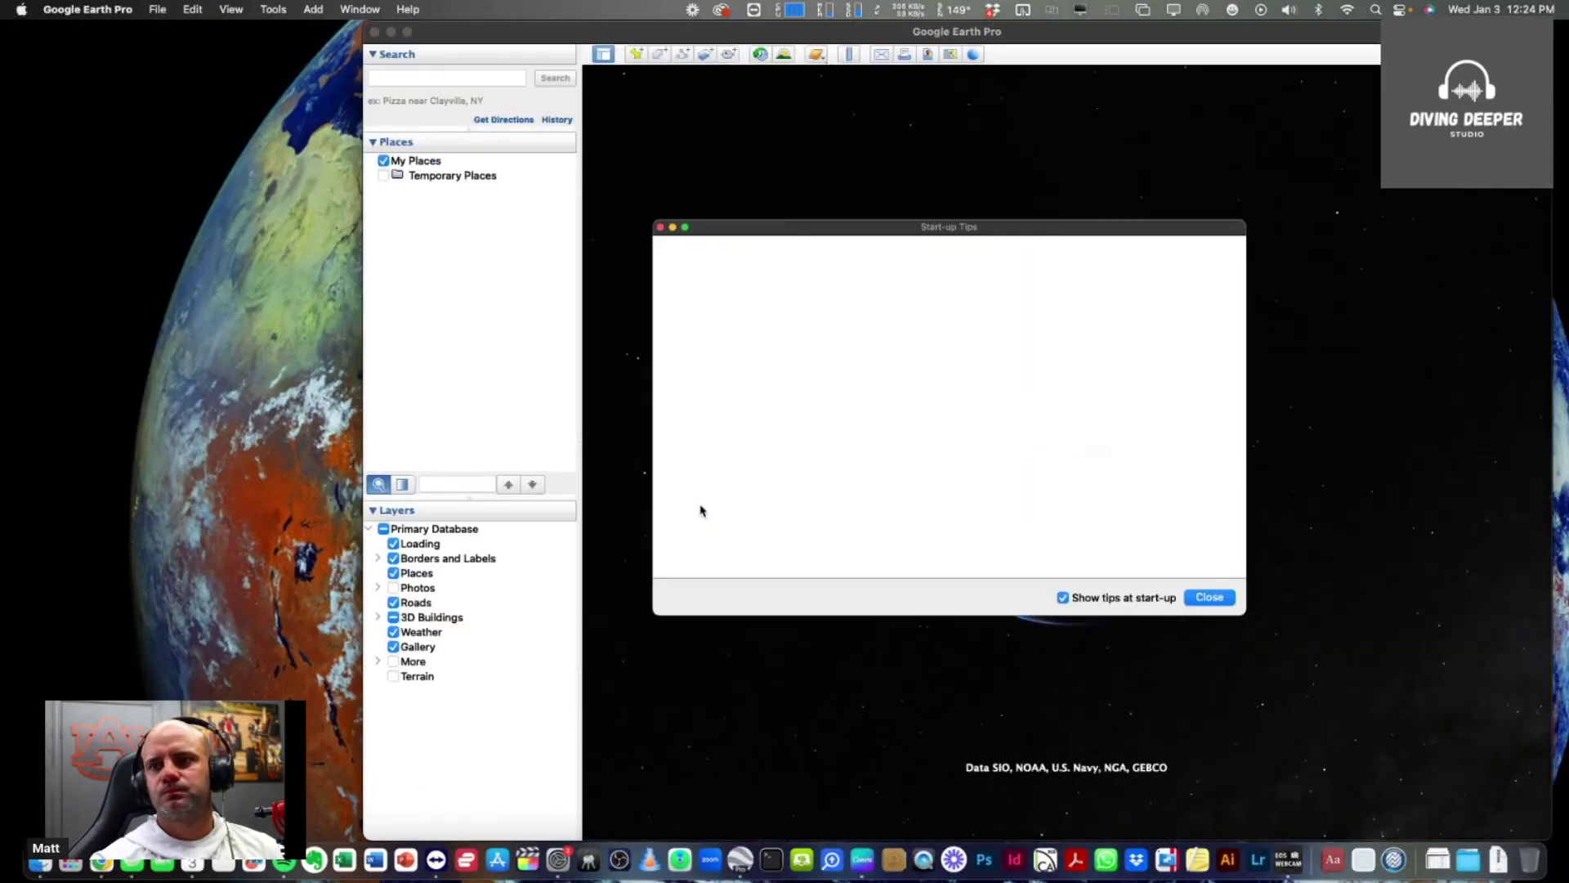
left_click(1210, 597)
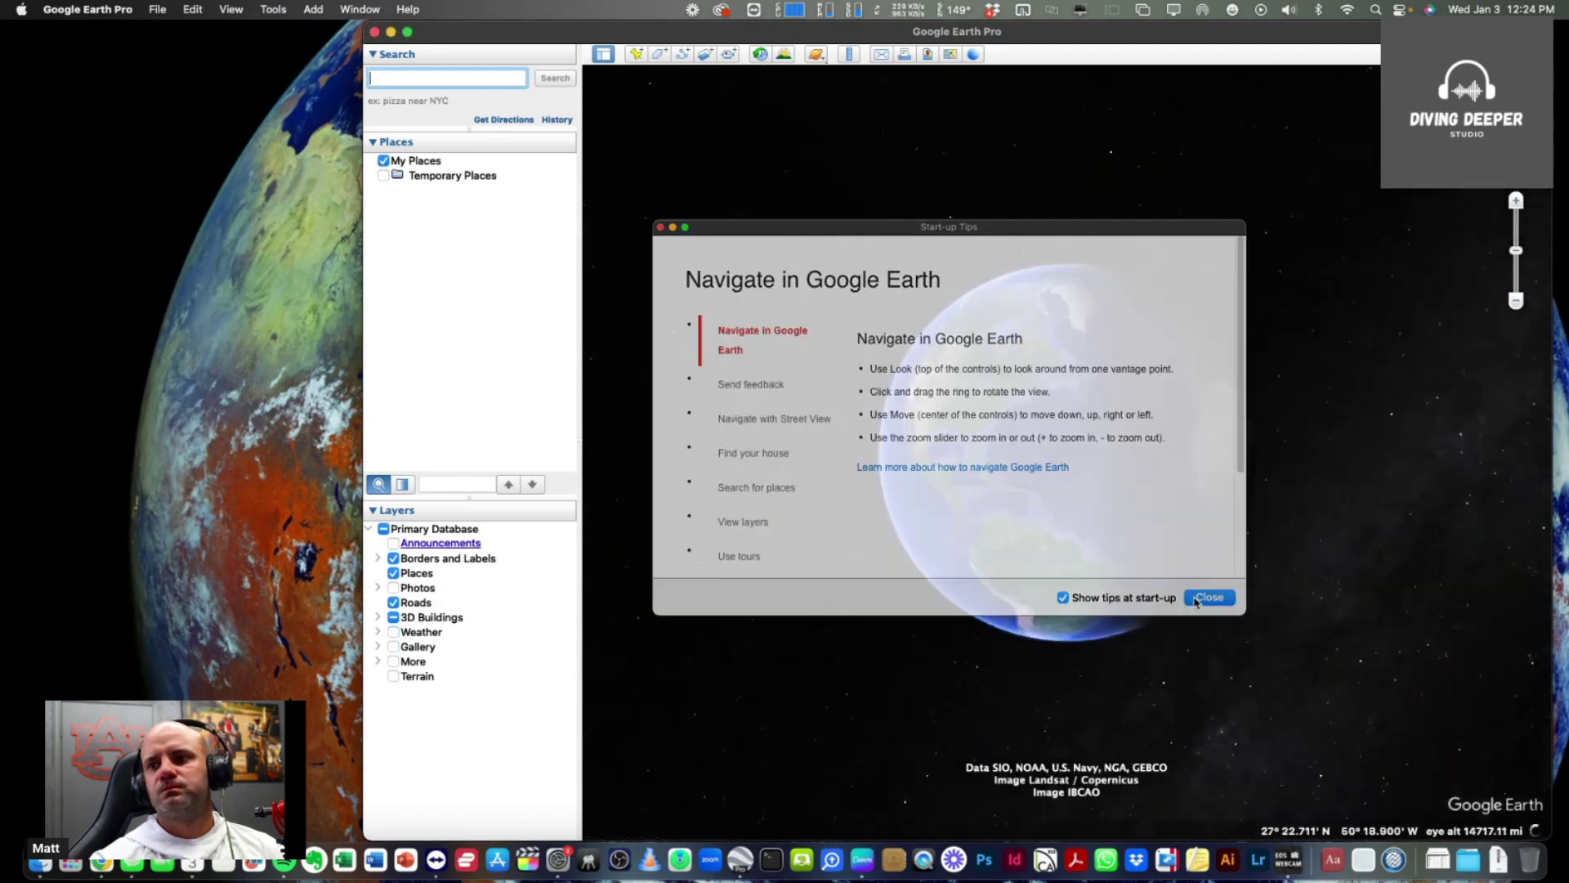
Step: Open the file guntersville test.kml from the Dropbox folder
left_click(157, 9)
left_click(212, 35)
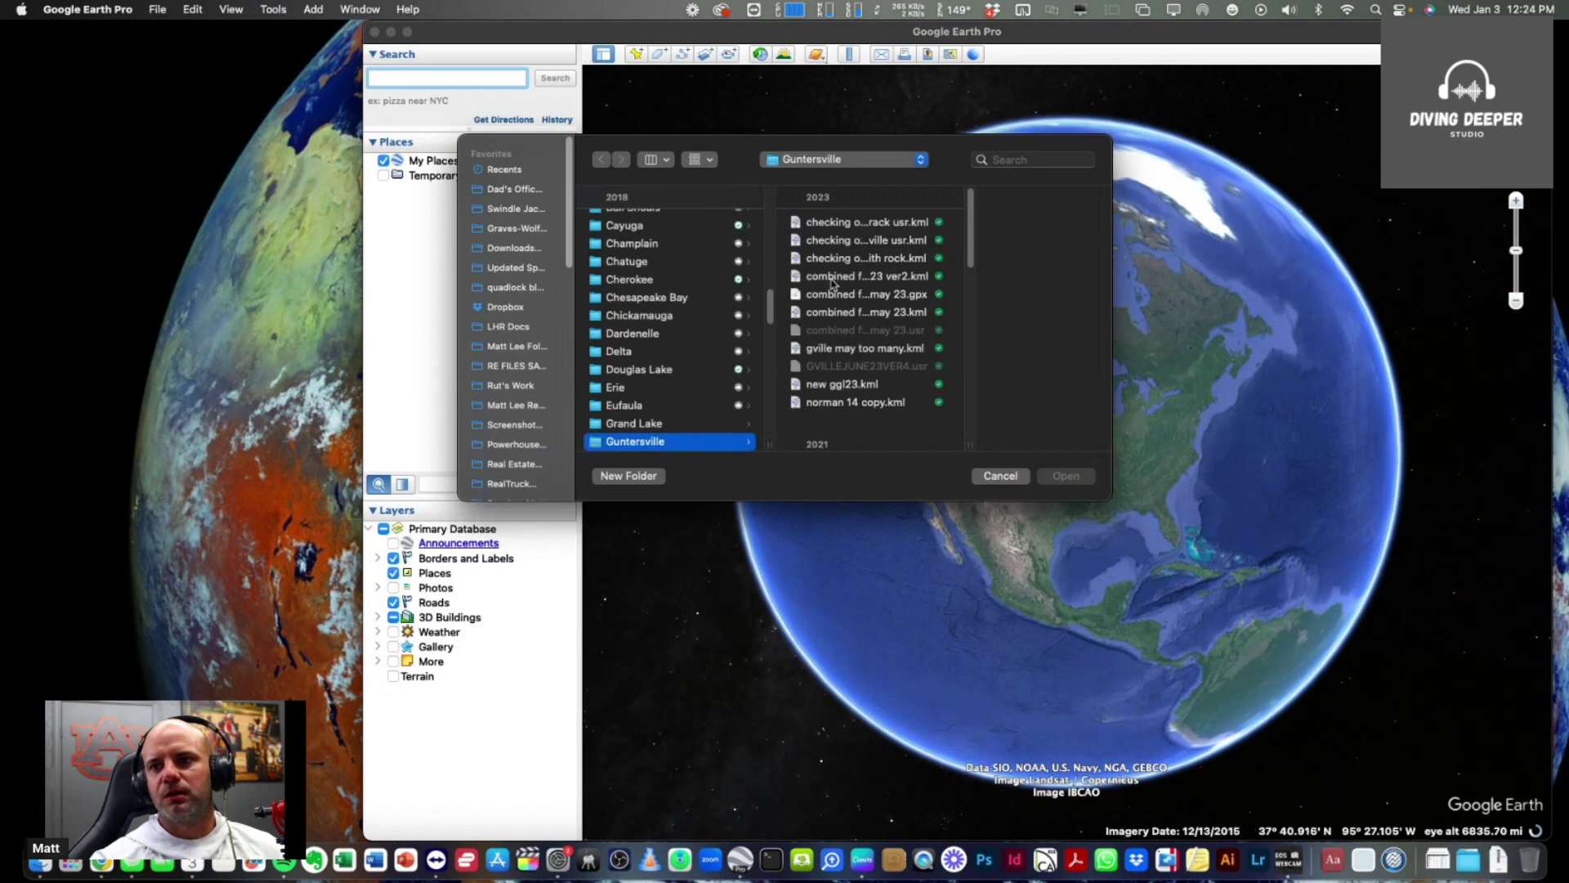
left_click(508, 231)
left_click(525, 247)
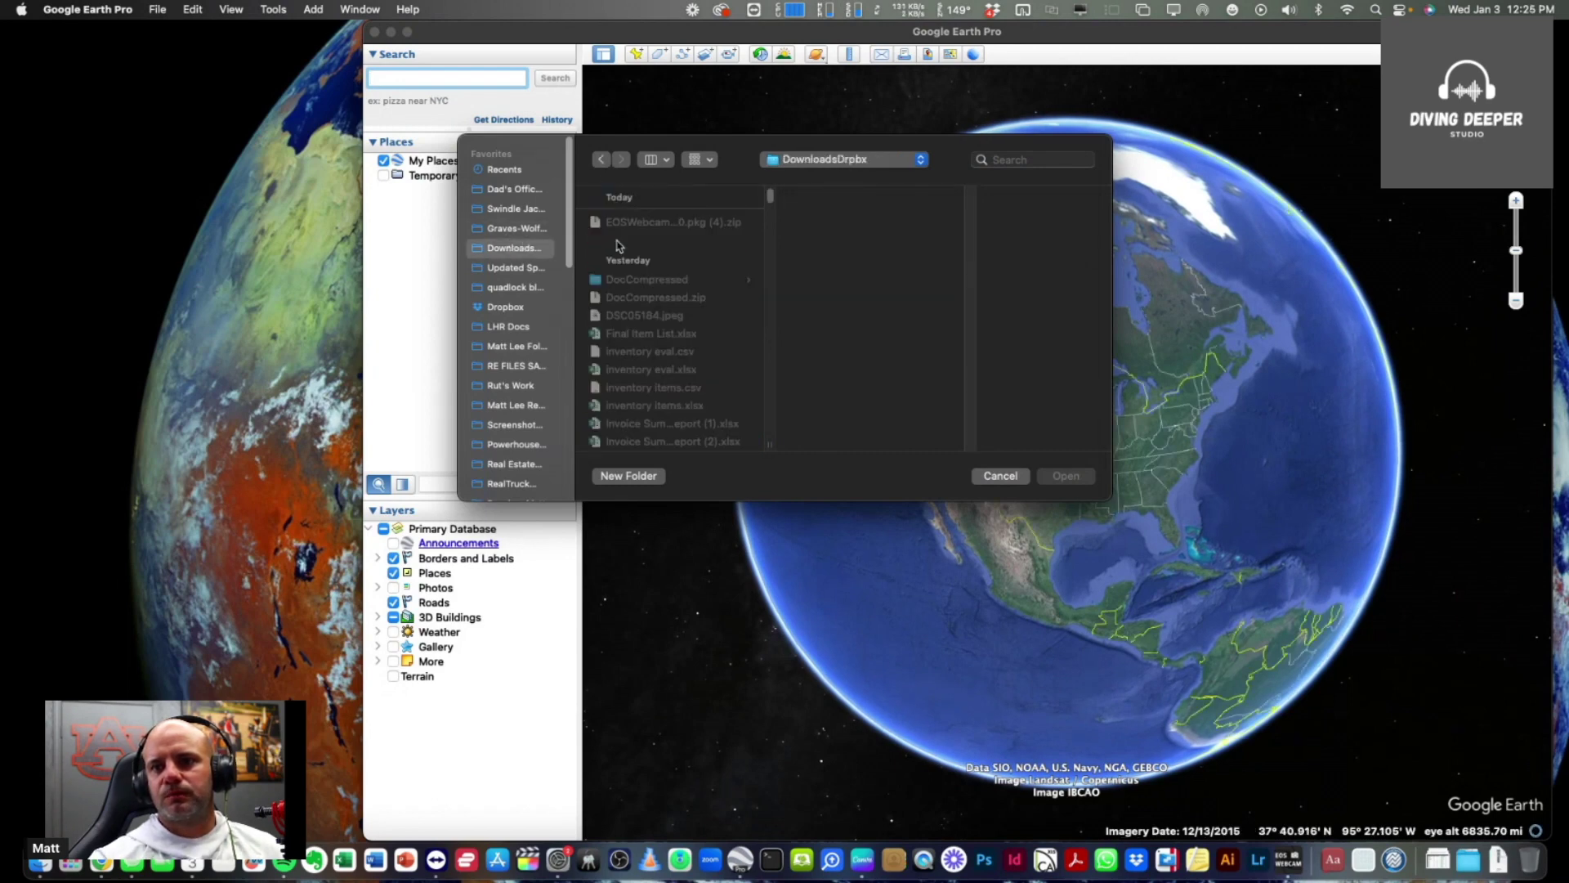
left_click(511, 307)
left_click(640, 225)
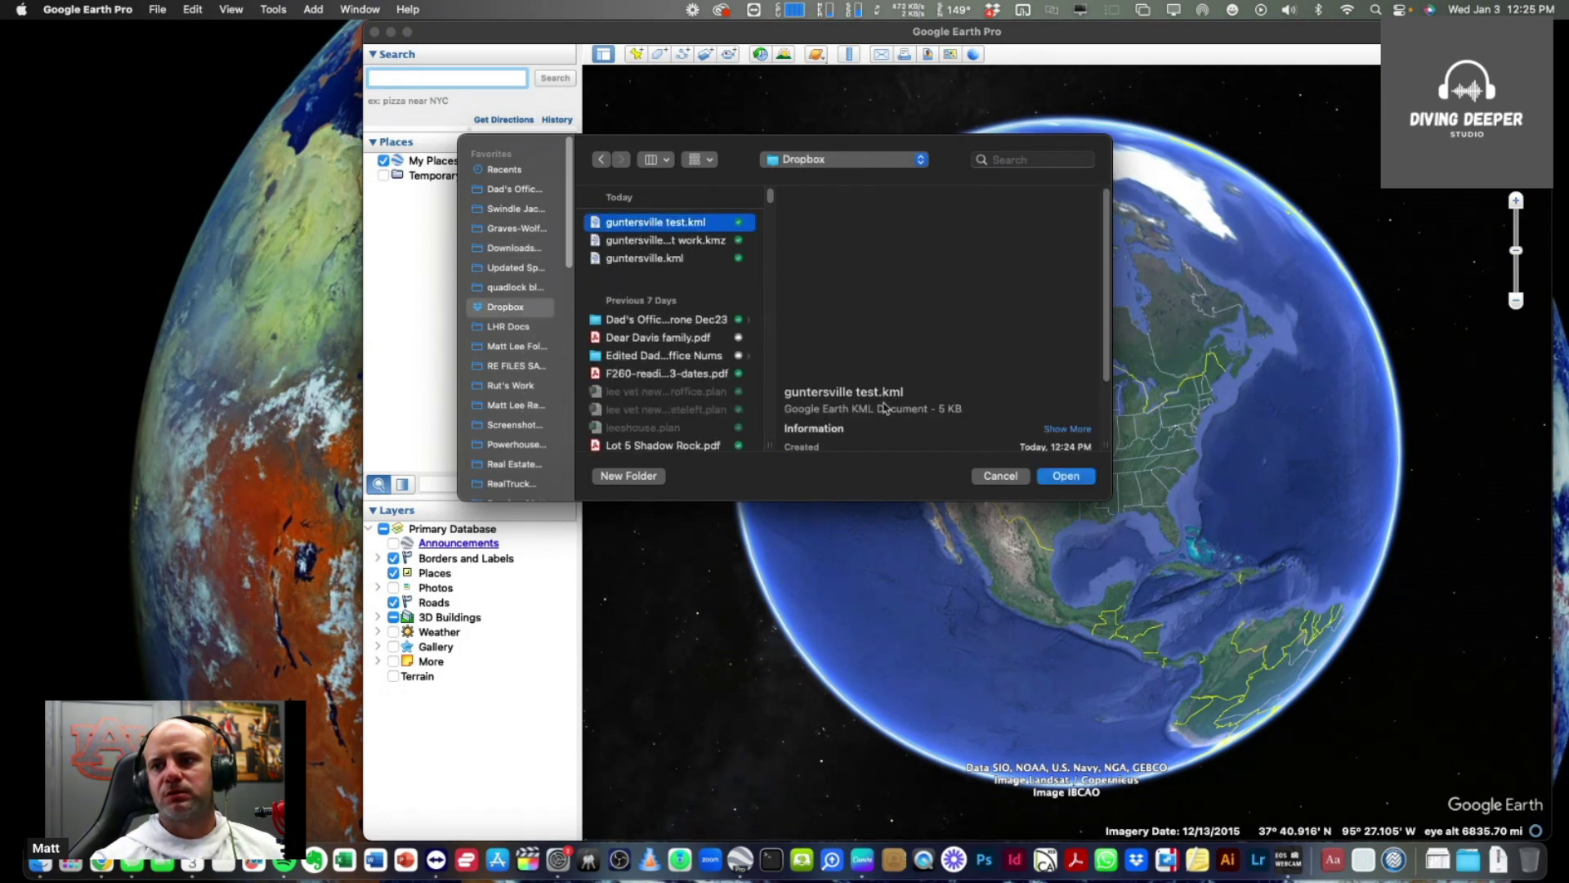
left_click(1066, 476)
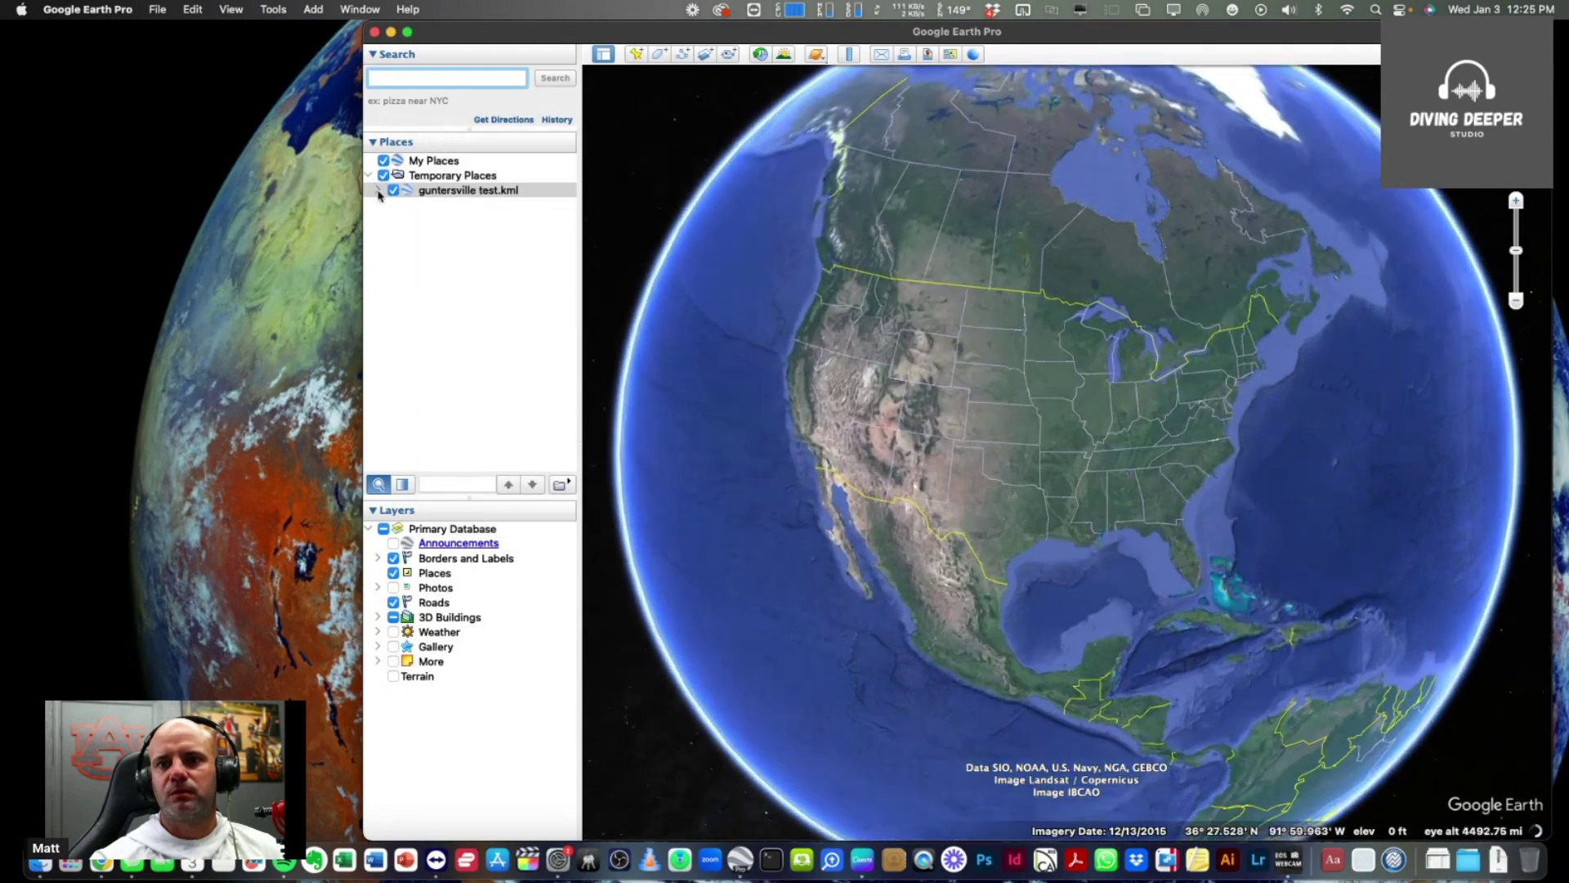
Step: Expand the loaded guntersville test.kml and examine its path and iso grass placemark on the map
left_click(377, 190)
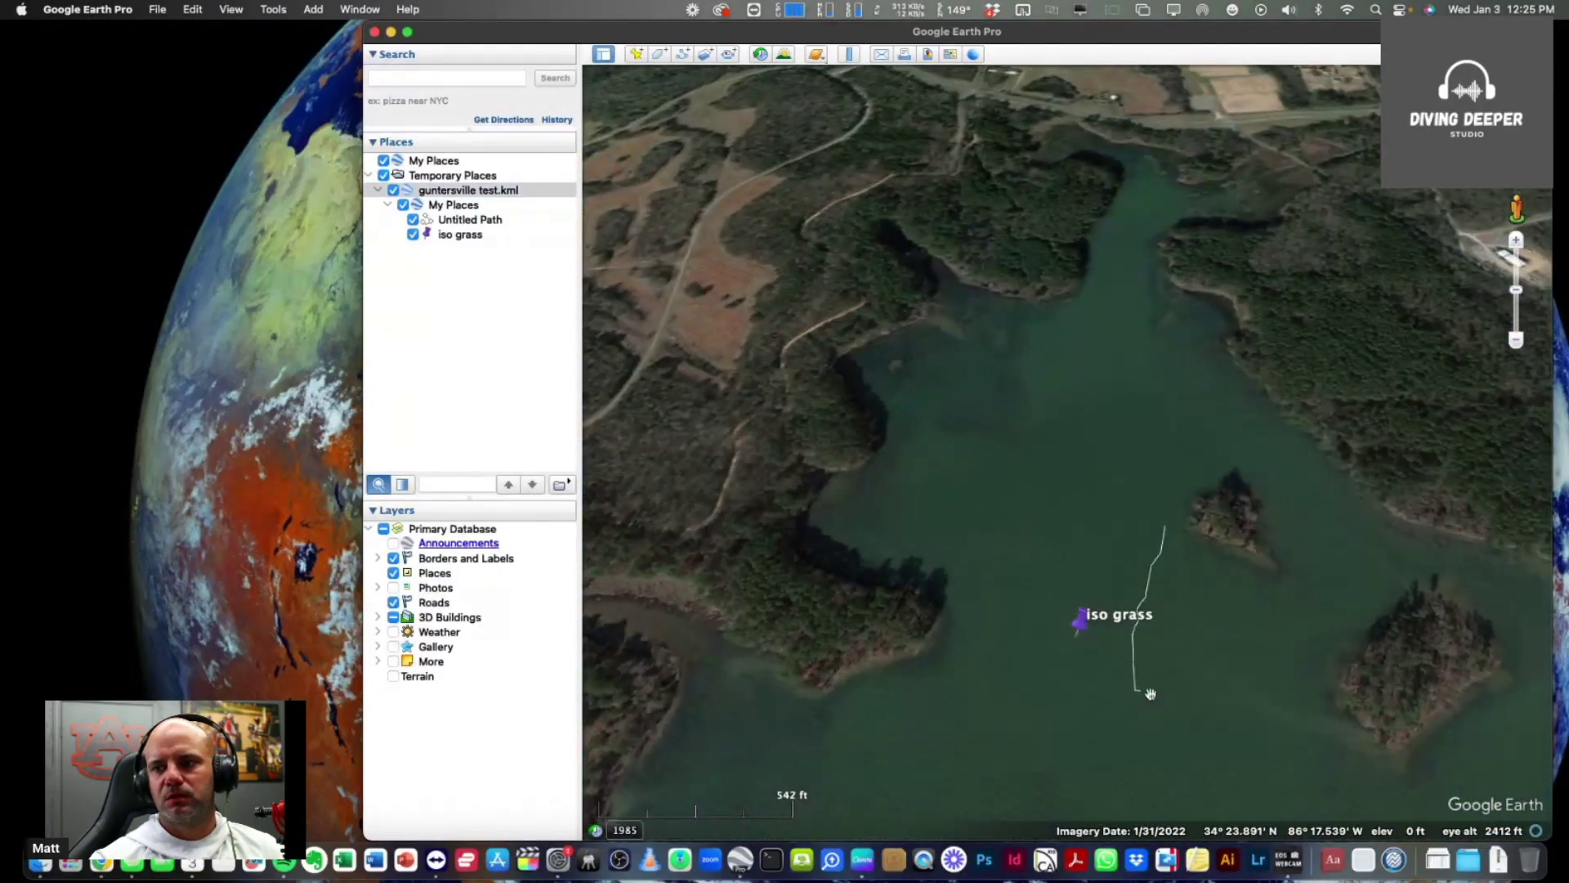
scroll(1151, 694, "up", 5)
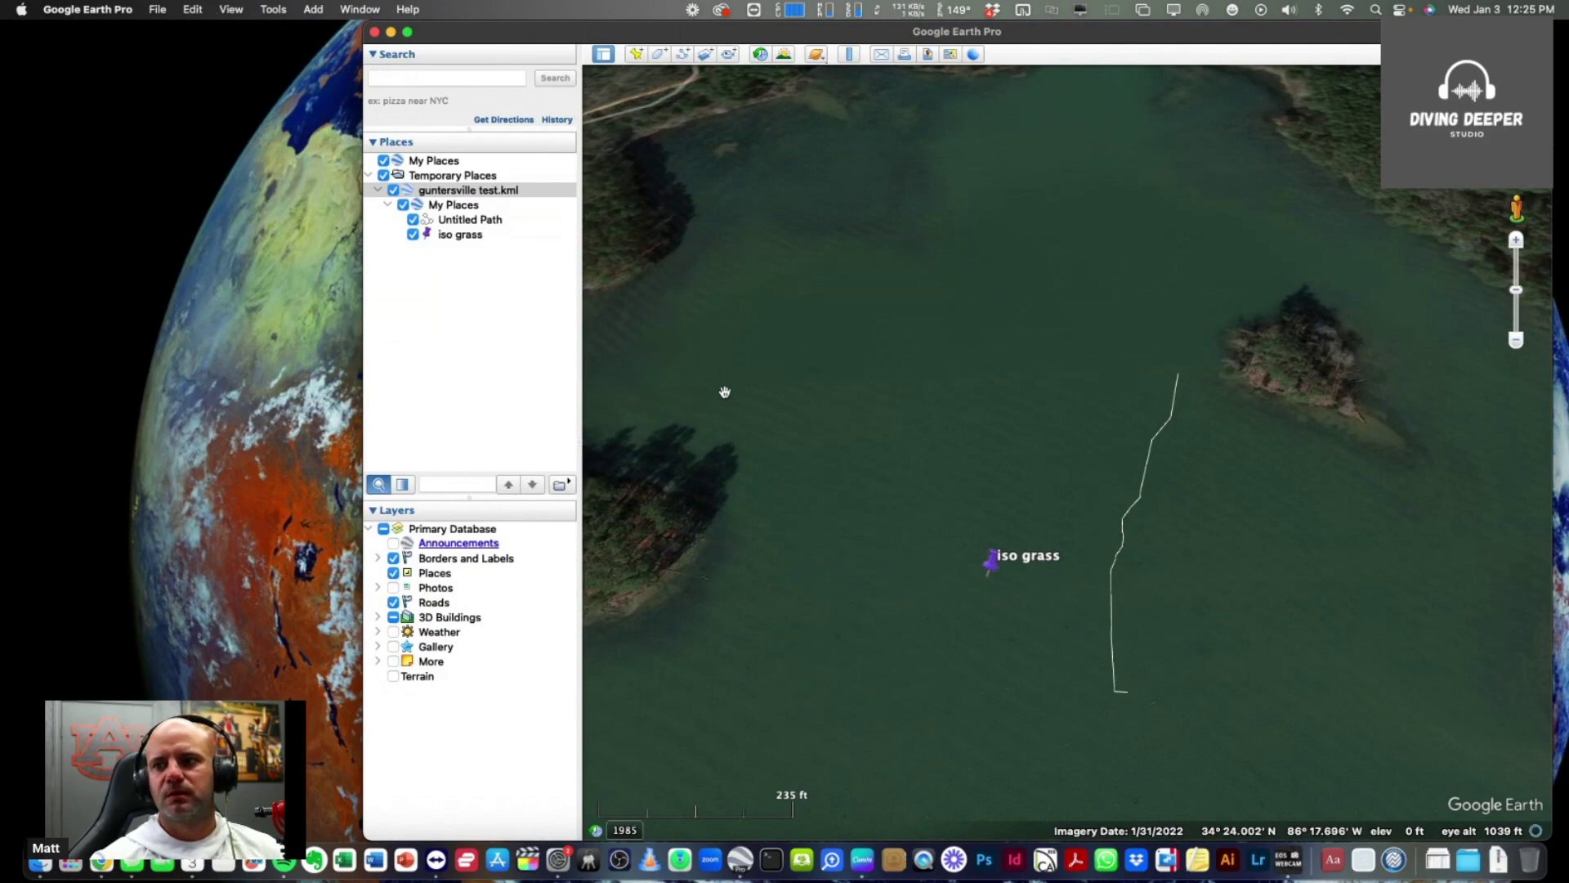
scroll(947, 669, "down", 8)
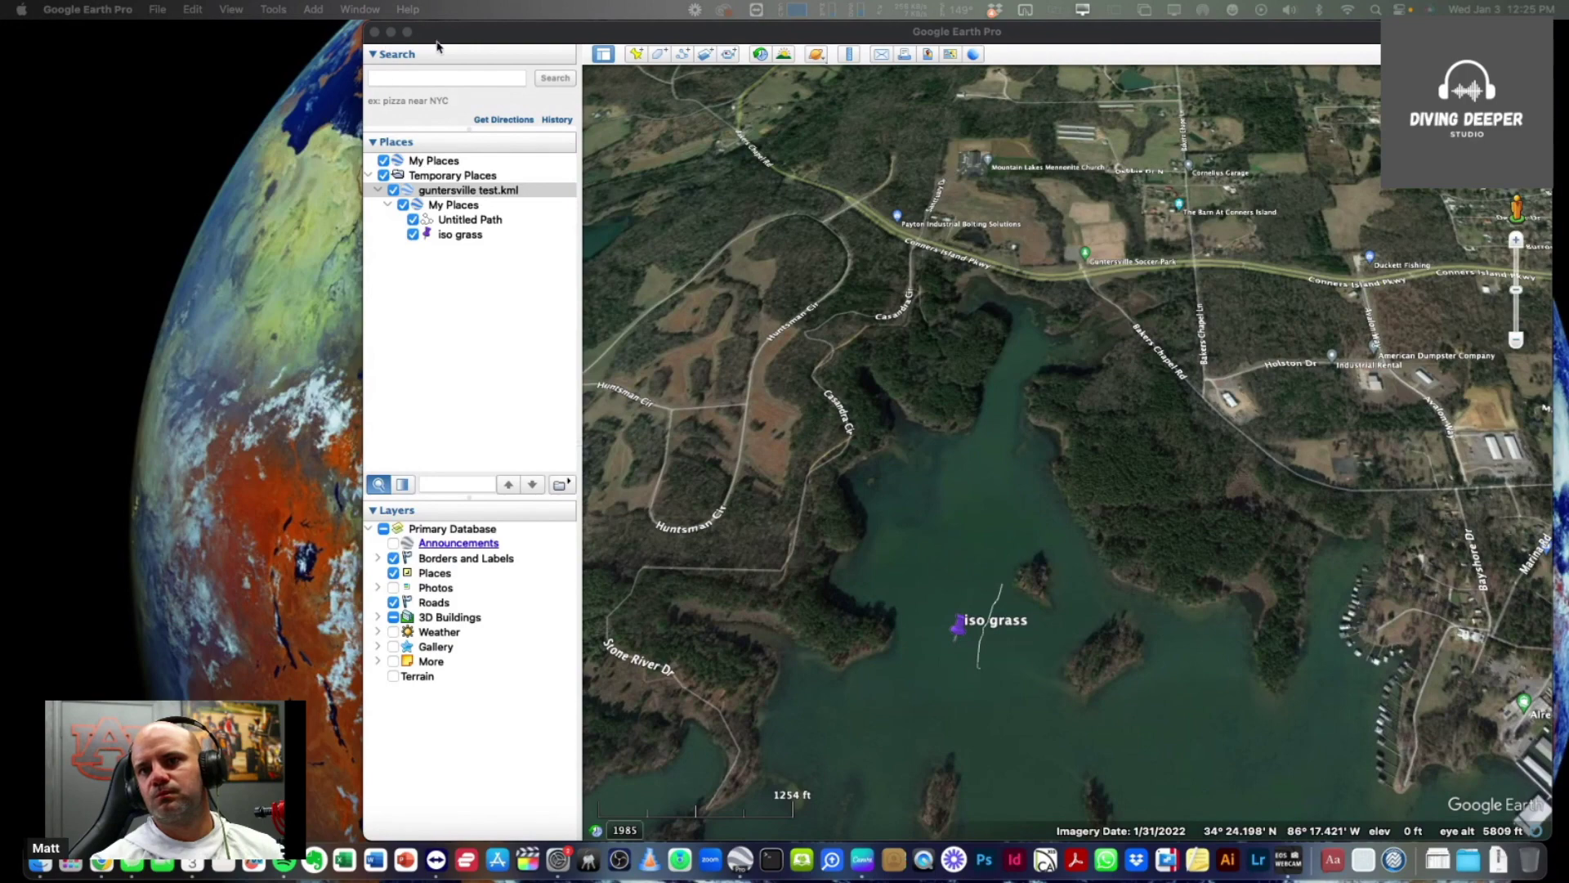
Step: Close Google Earth Pro without saving the temporary places to My Places
left_click(395, 32)
left_click(373, 32)
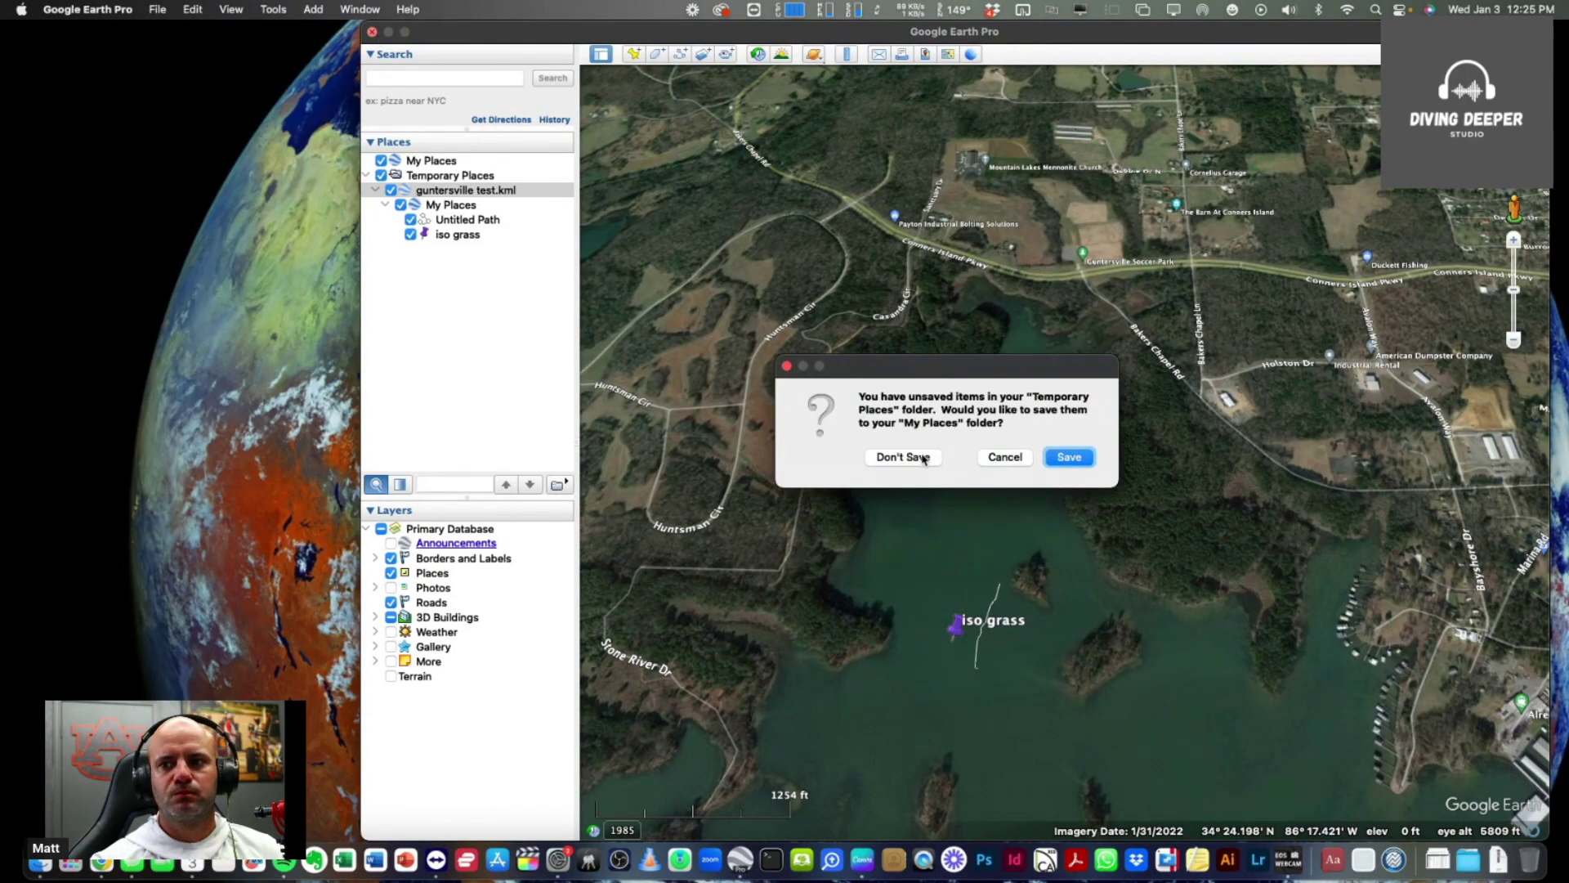
left_click(925, 461)
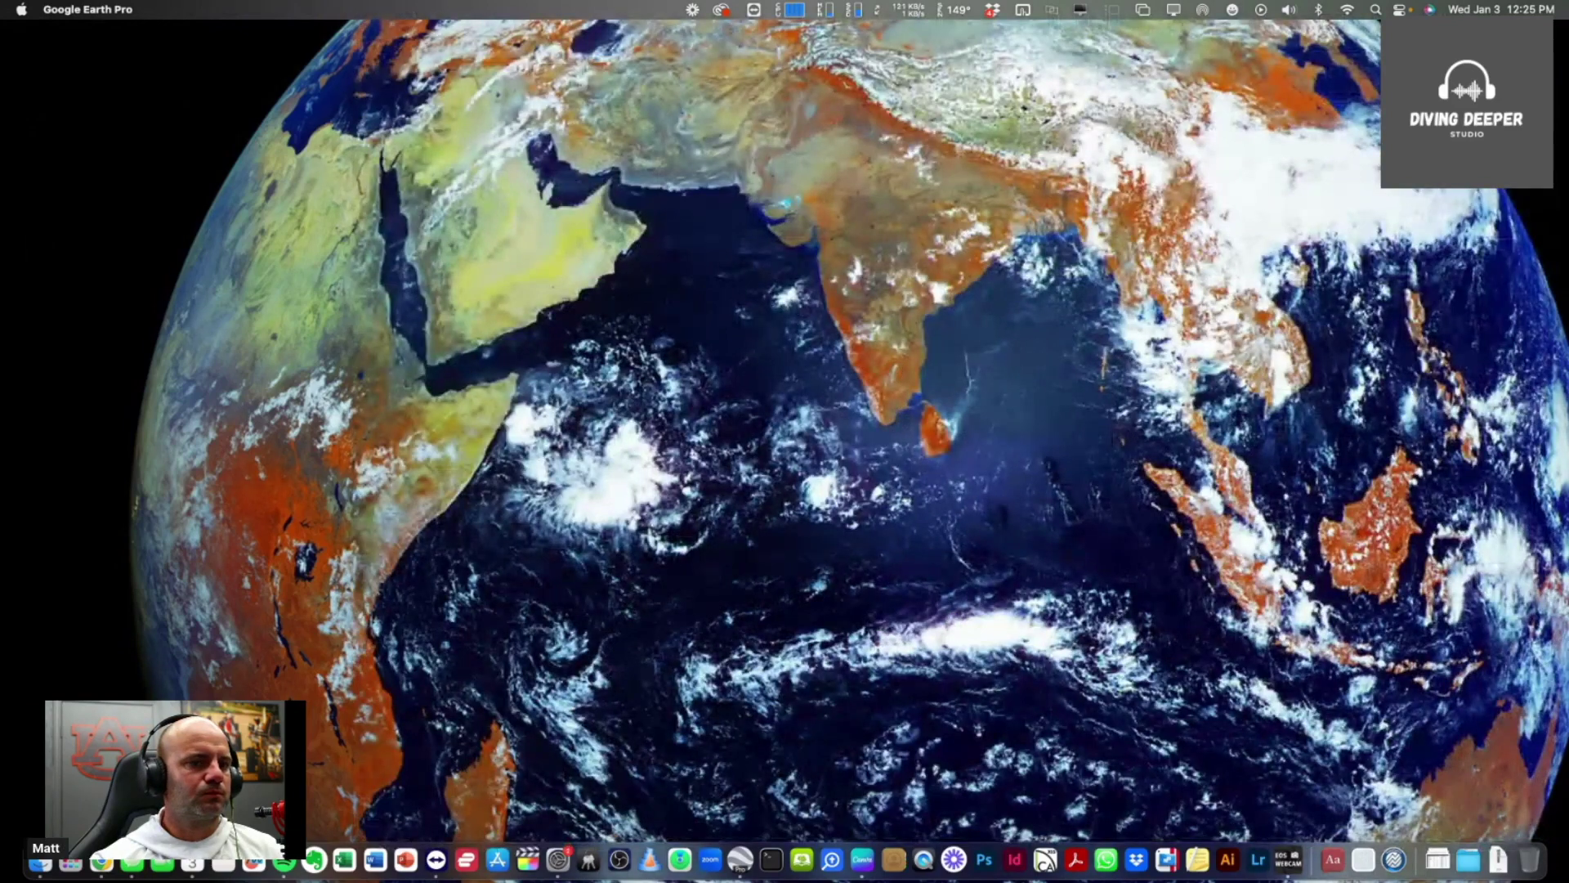